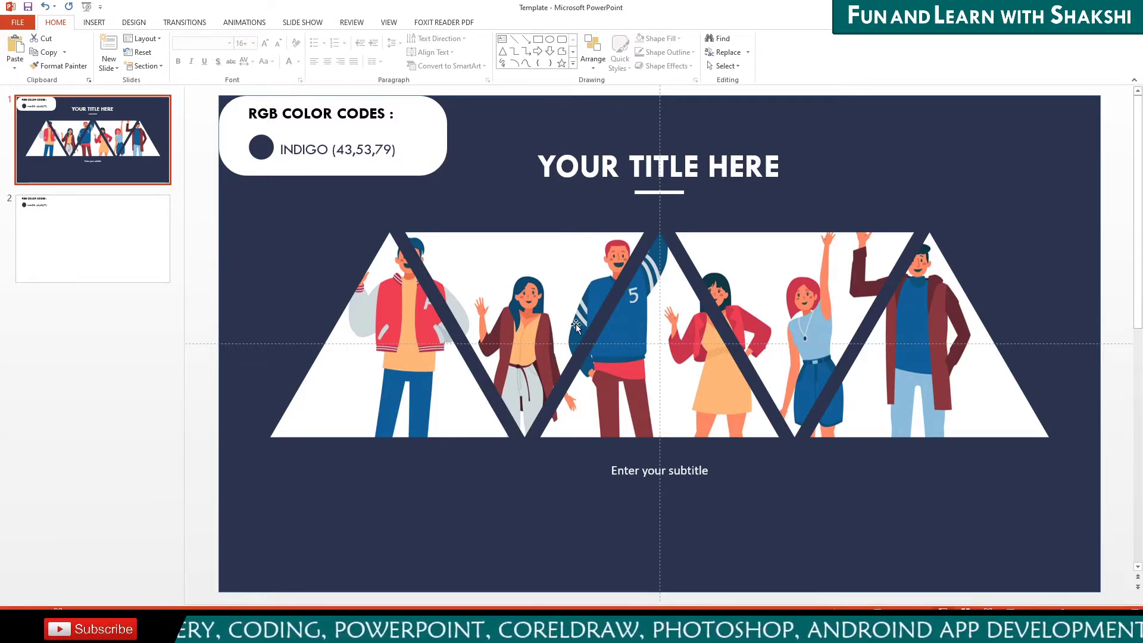
# Preview the indigo title slide as a full-screen slide show, then go to slide 2.
pyautogui.press('F5')
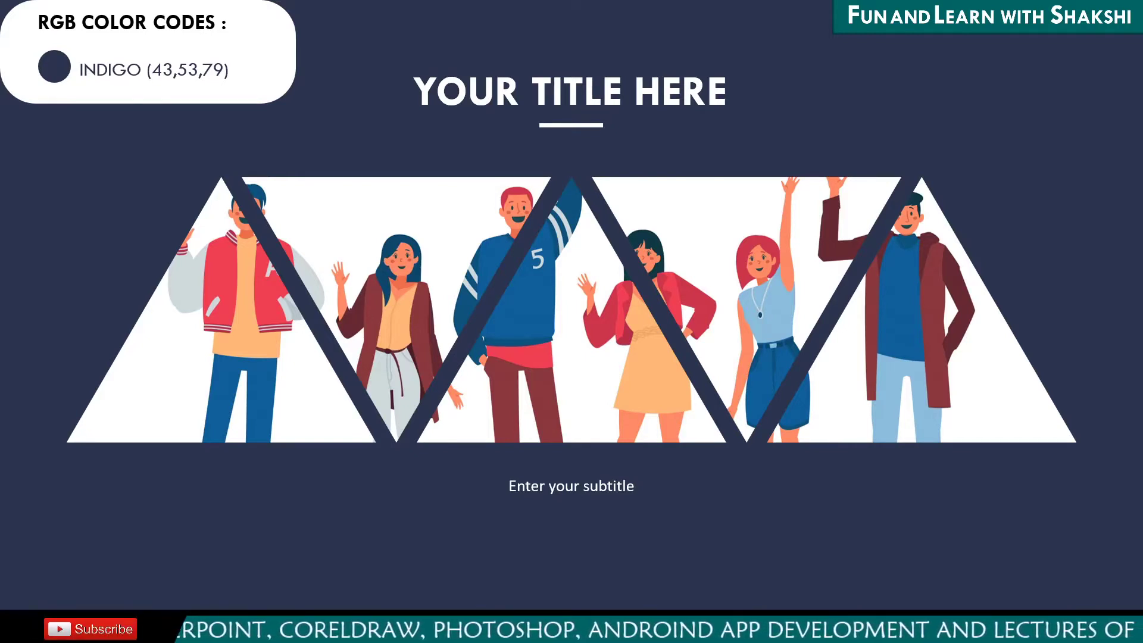
pyautogui.press('Escape')
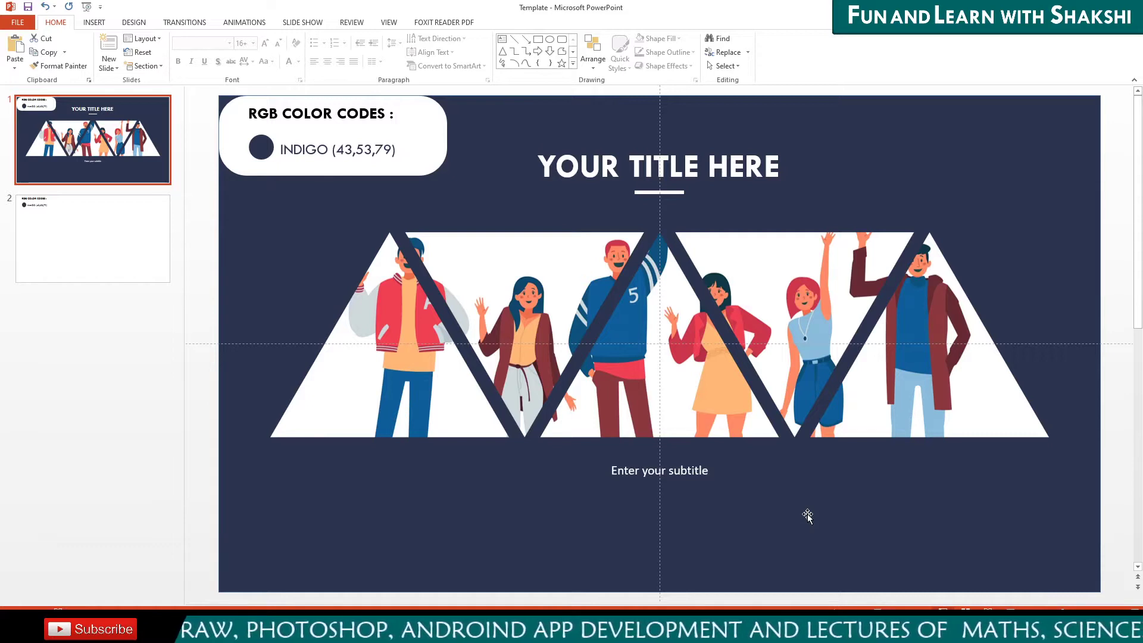
pyautogui.click(50, 268)
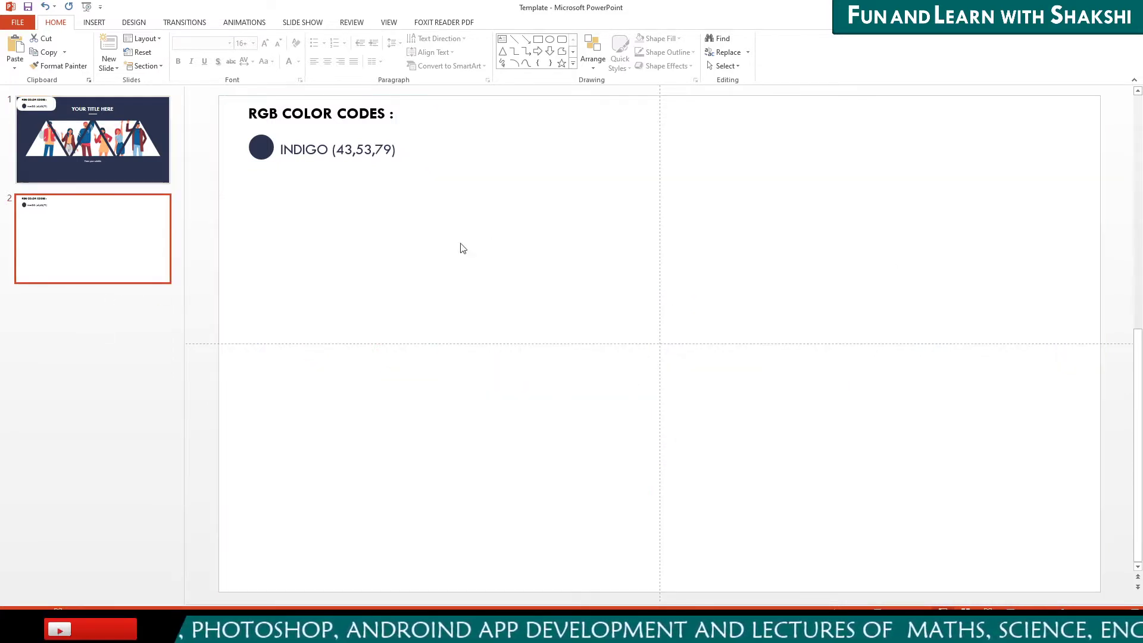
# Draw a rectangle covering all of slide 2 and send it to the back.
pyautogui.click(538, 39)
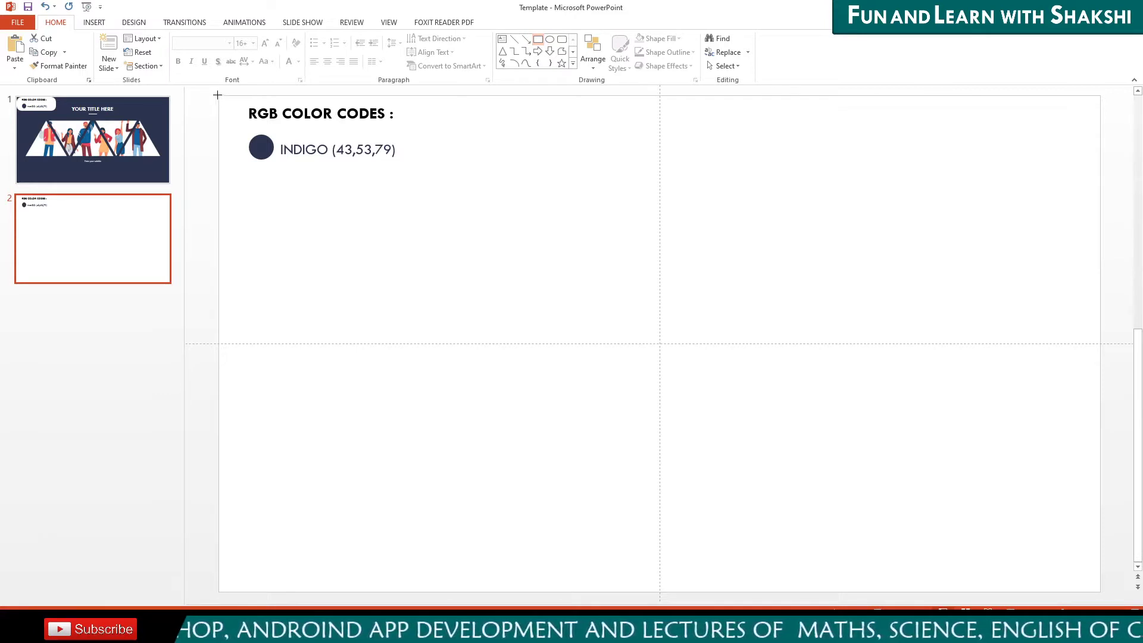
pyautogui.moveTo(217, 96); pyautogui.dragTo(1100, 591)
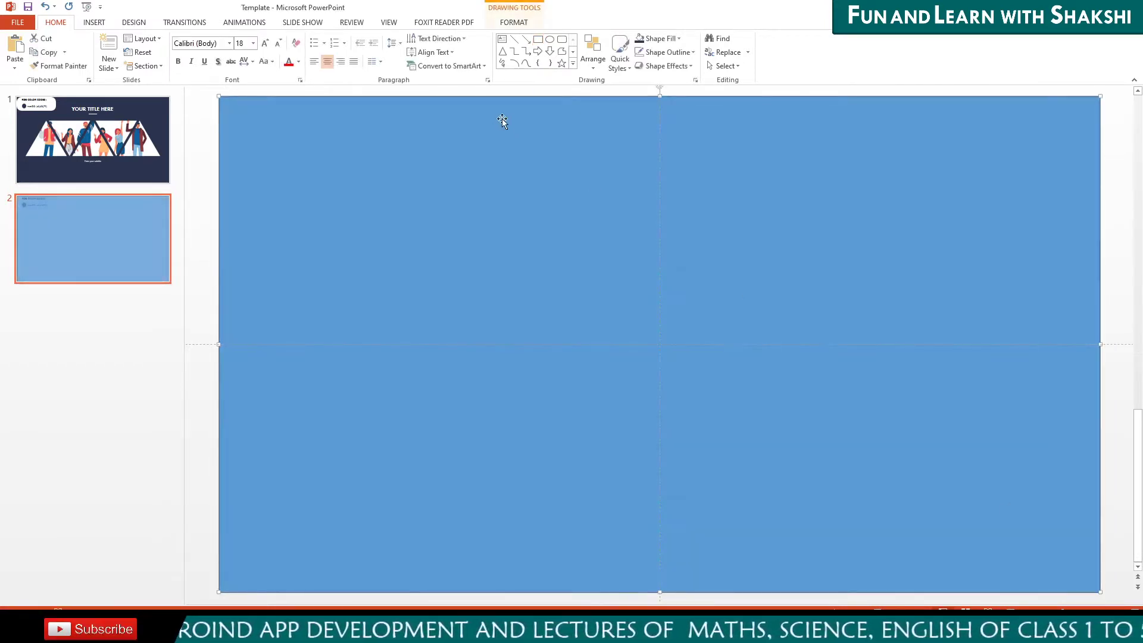
pyautogui.click(514, 22)
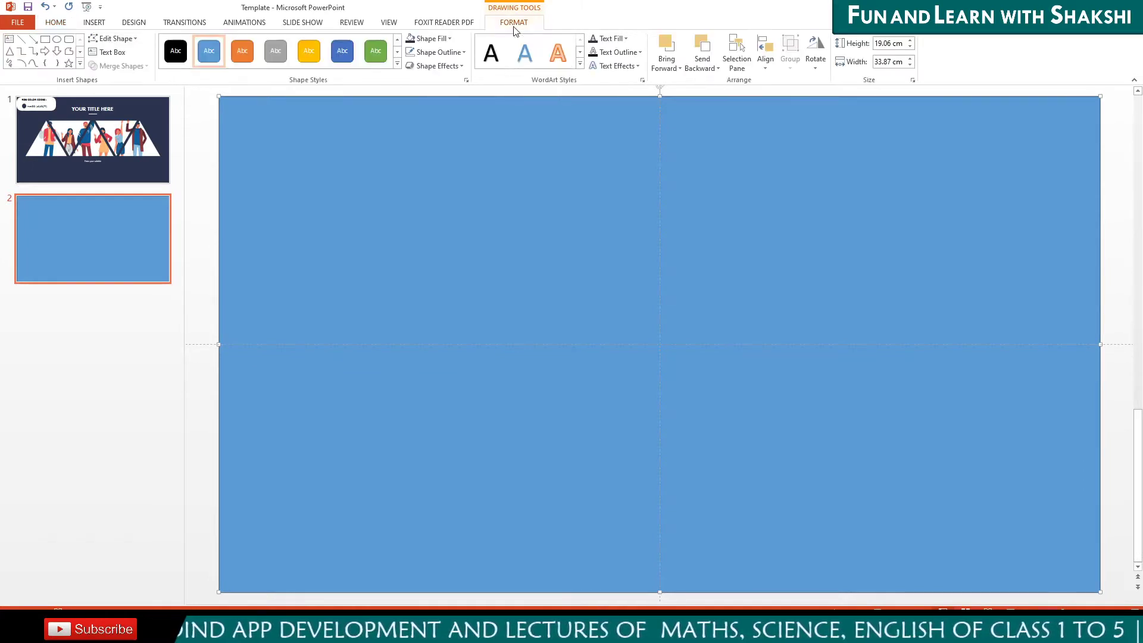
pyautogui.click(446, 38)
pyautogui.click(446, 39)
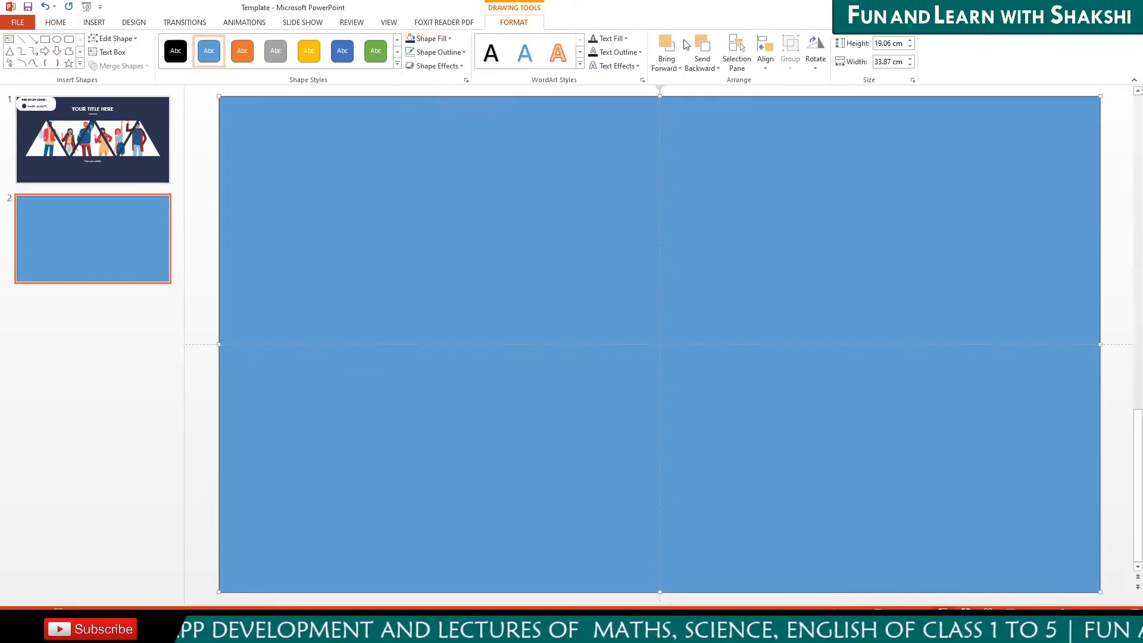
pyautogui.click(704, 71)
pyautogui.click(708, 94)
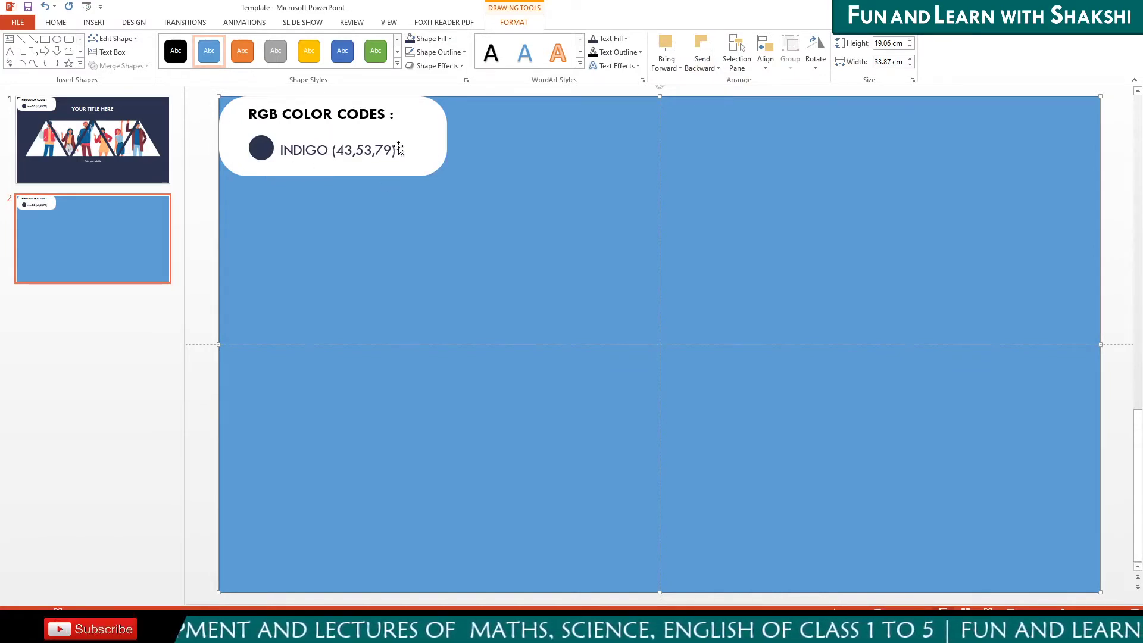
# Start choosing the rectangle's fill colour, trying and cancelling the eyedropper.
pyautogui.click(436, 39)
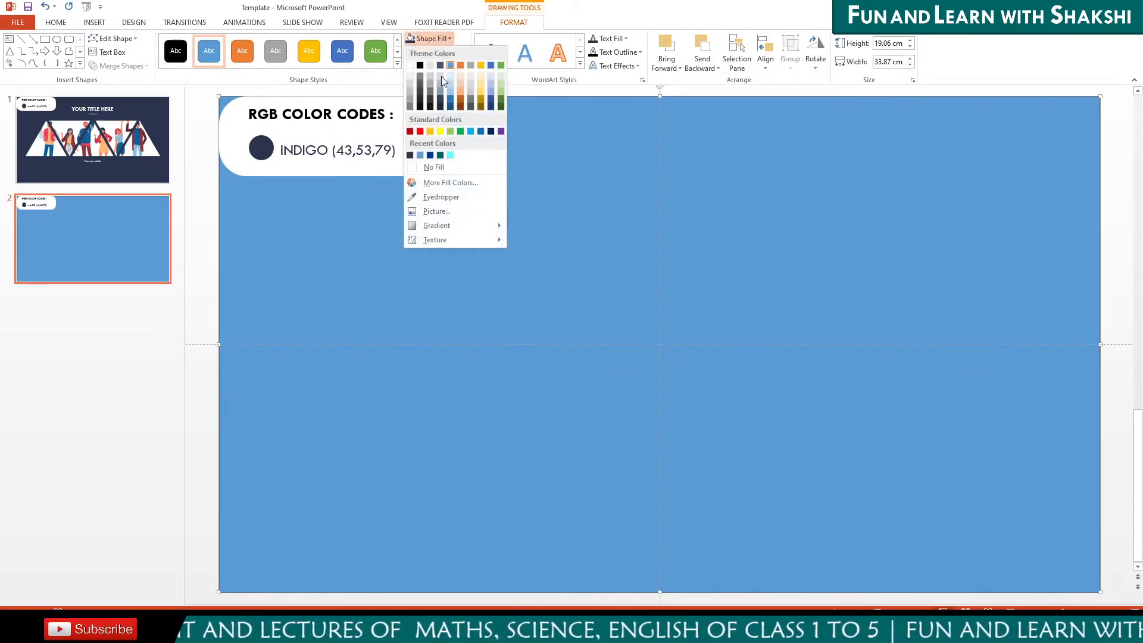
pyautogui.click(441, 197)
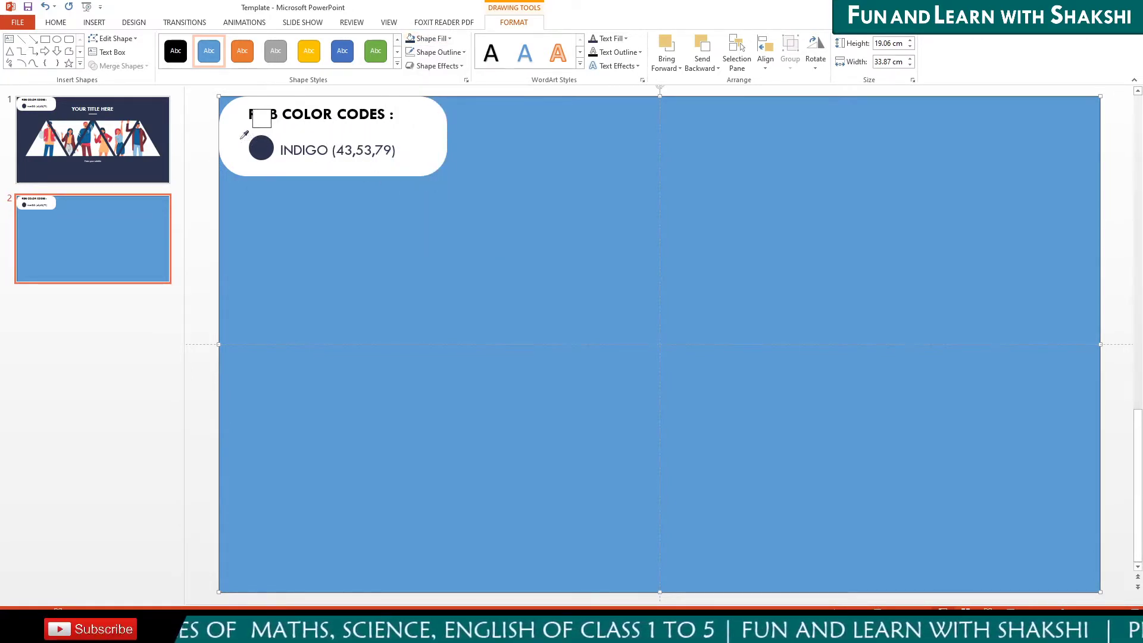
pyautogui.press('Escape')
pyautogui.click(434, 38)
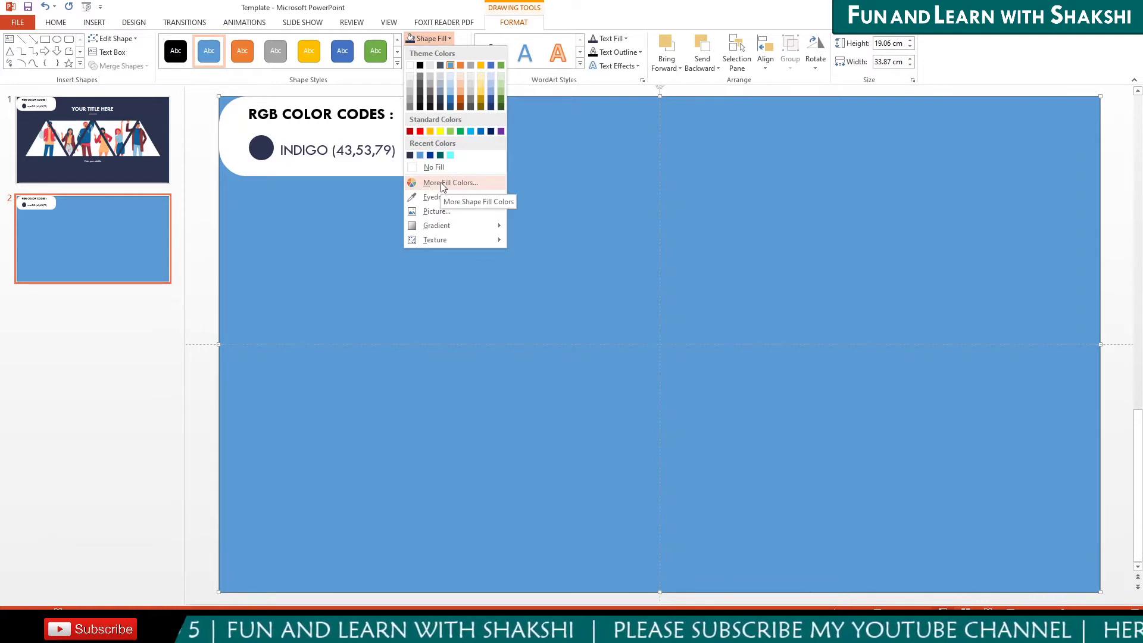
# Give the full-slide rectangle a custom RGB fill of Red 43, Green 53, Blue 79.
pyautogui.click(441, 183)
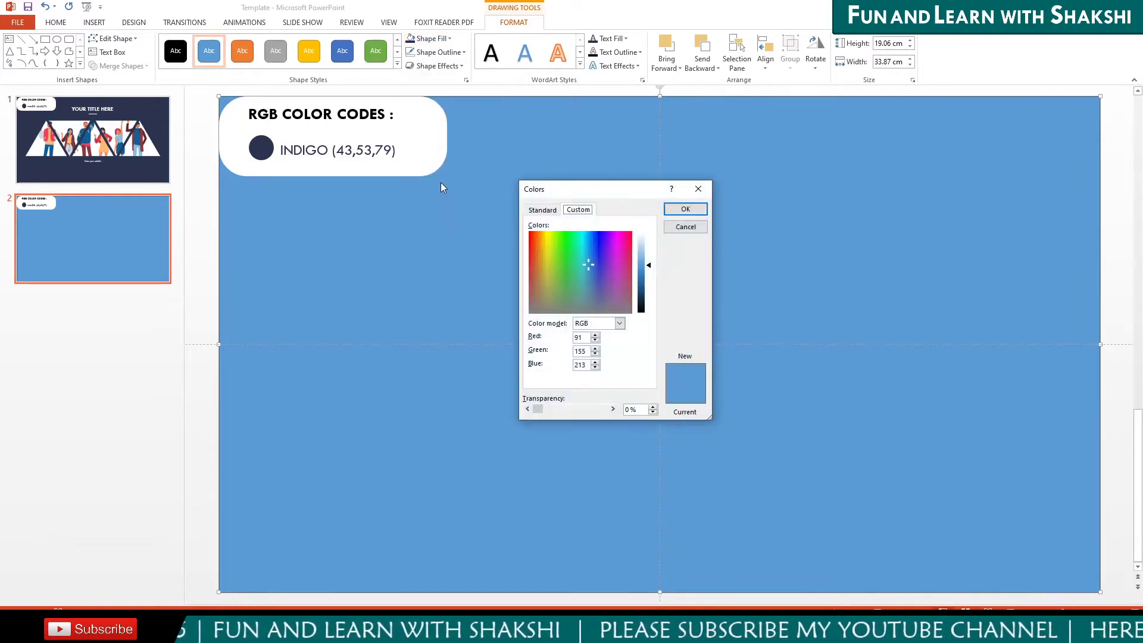
pyautogui.moveTo(633, 214); pyautogui.dragTo(580, 168)
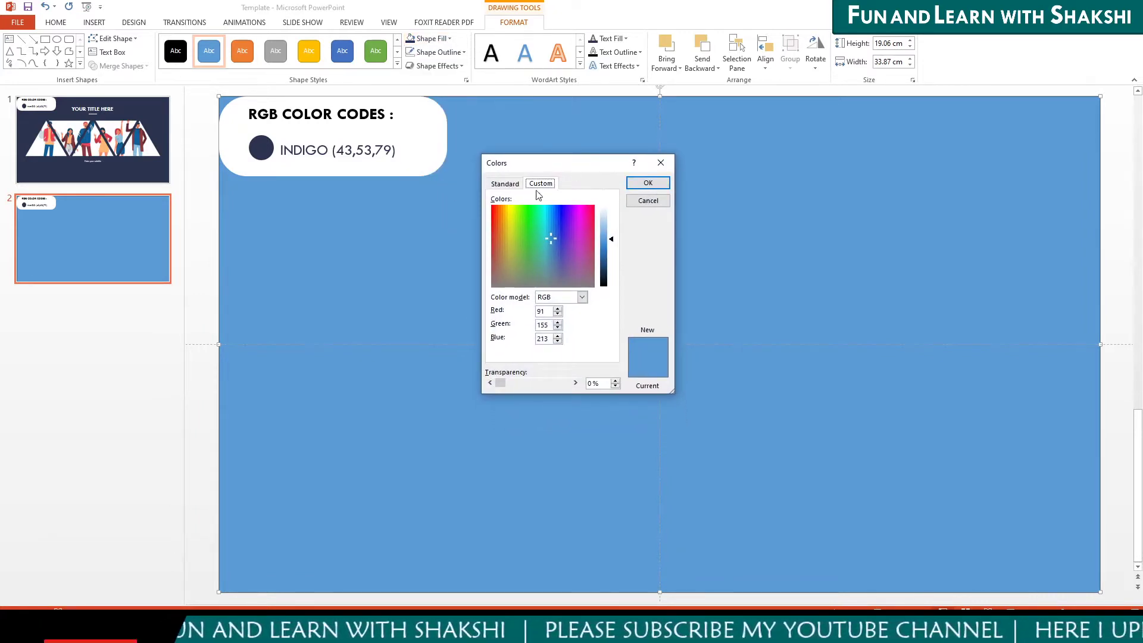
pyautogui.click(512, 188)
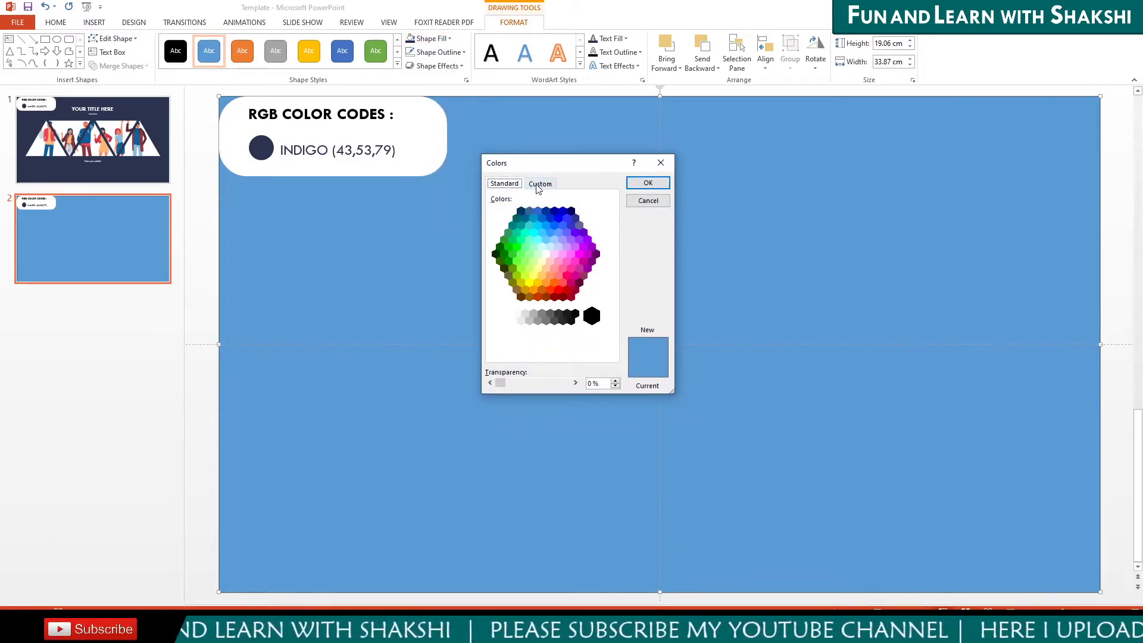
pyautogui.click(539, 185)
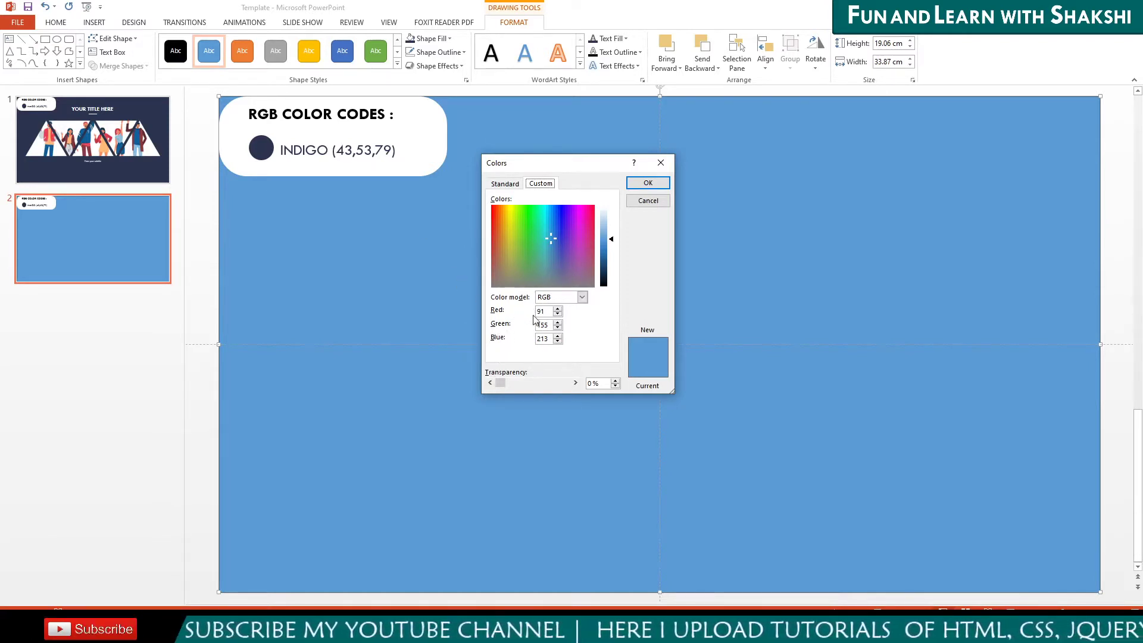
pyautogui.doubleClick(541, 311)
pyautogui.write('43')
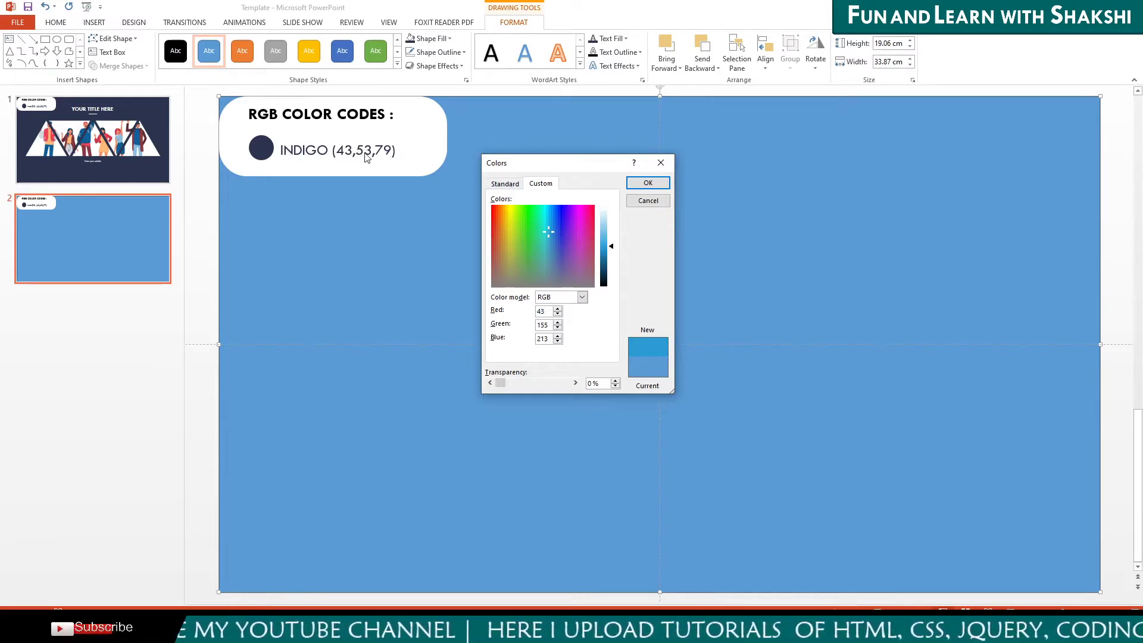
pyautogui.doubleClick(543, 325)
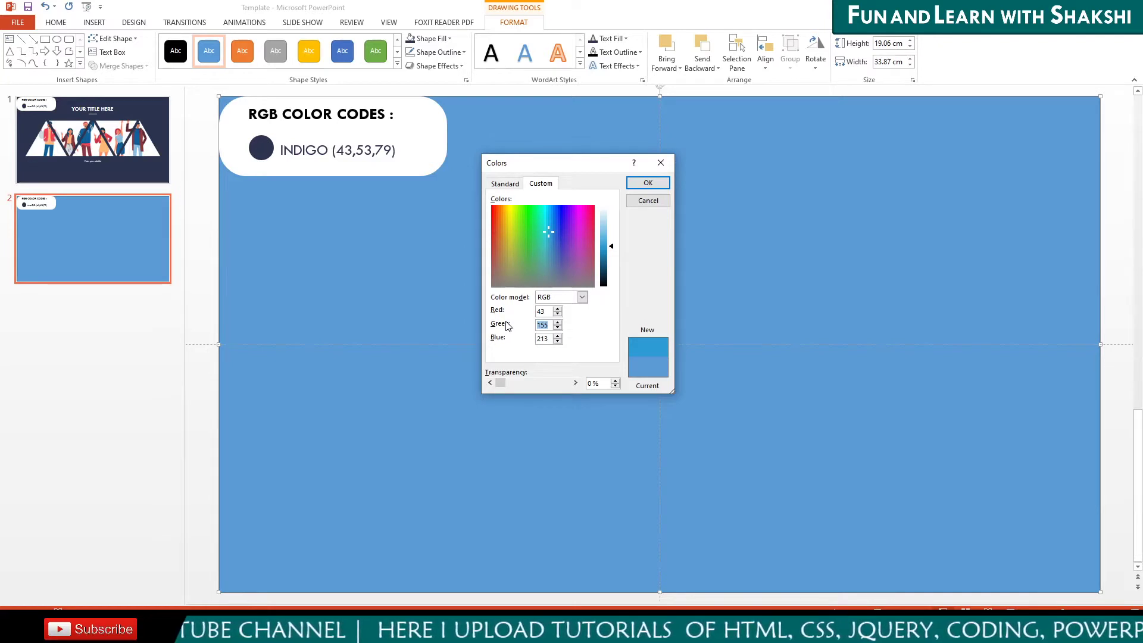
pyautogui.write('53')
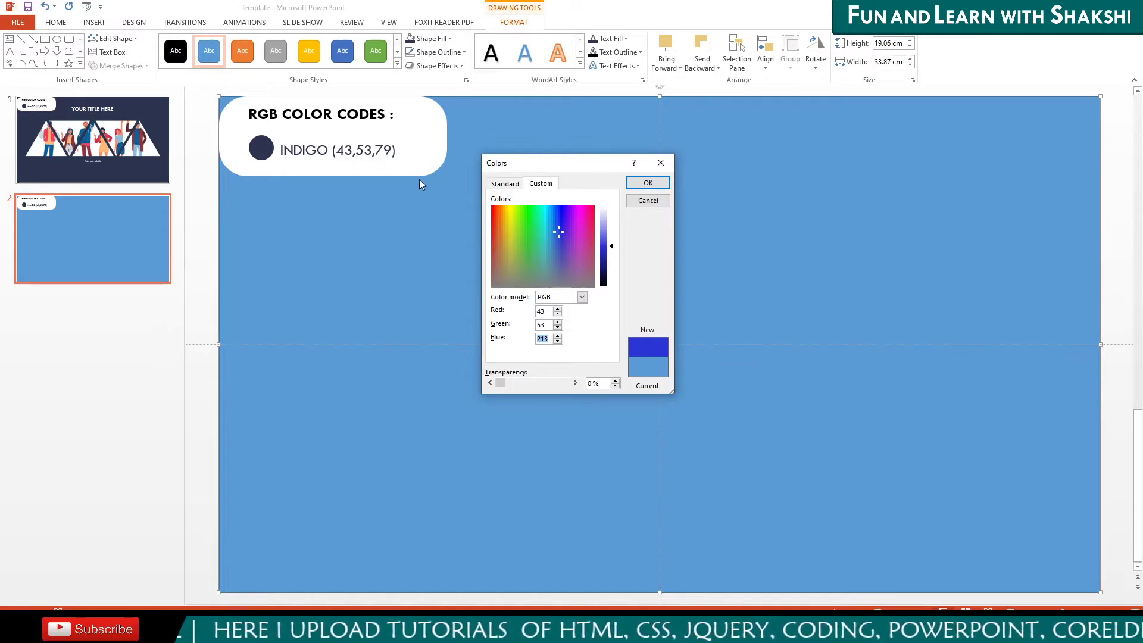
pyautogui.write('79')
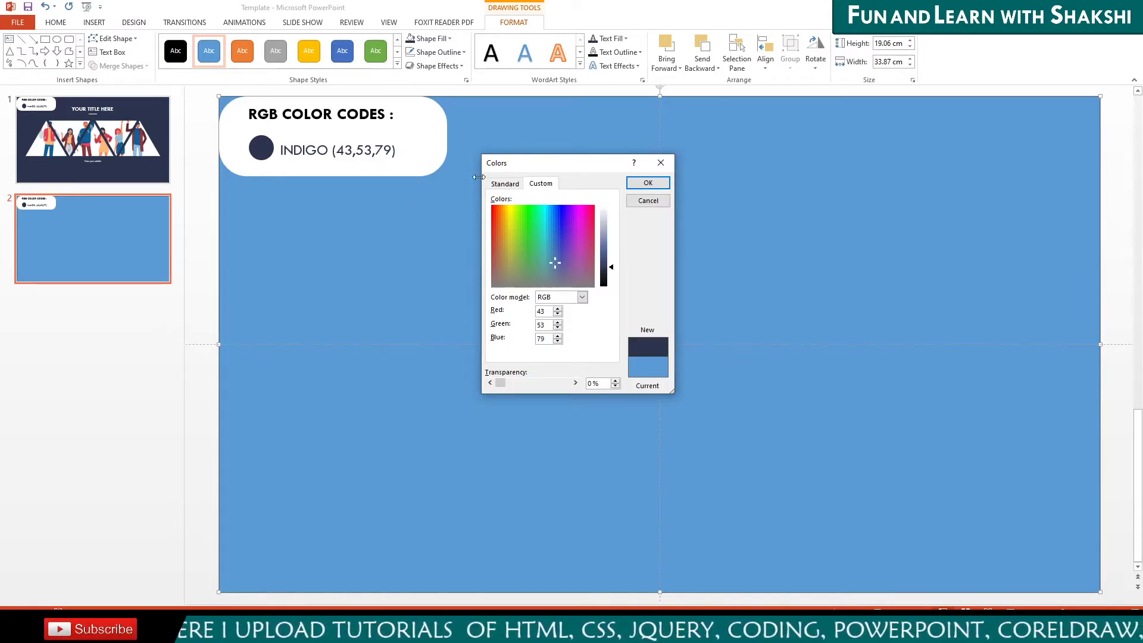
pyautogui.click(647, 183)
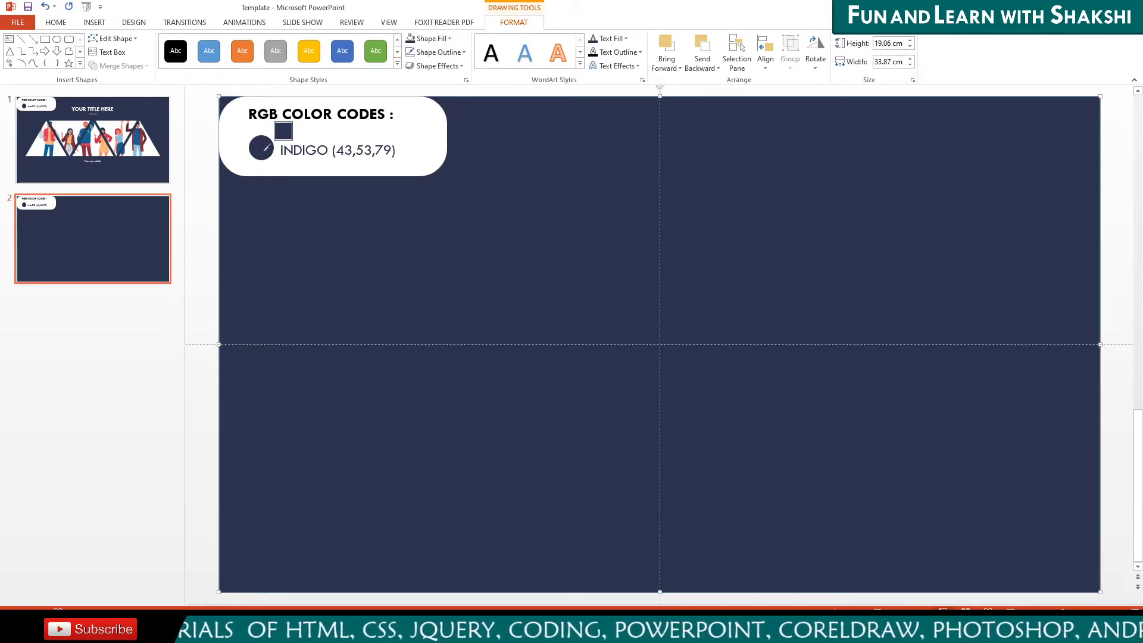
pyautogui.click(265, 149)
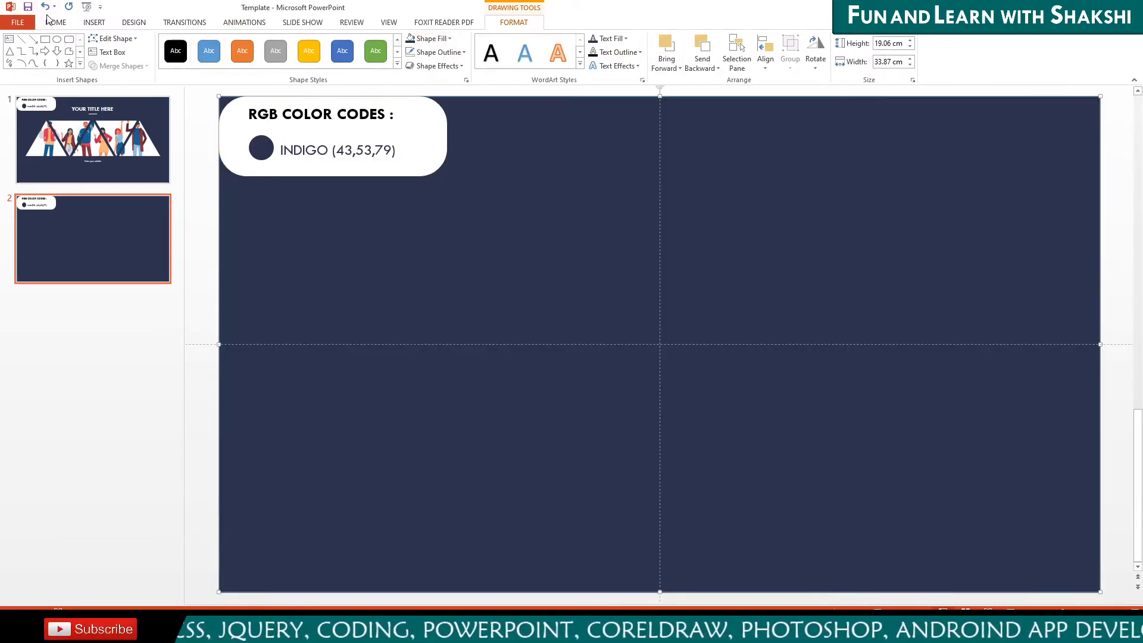
pyautogui.click(56, 21)
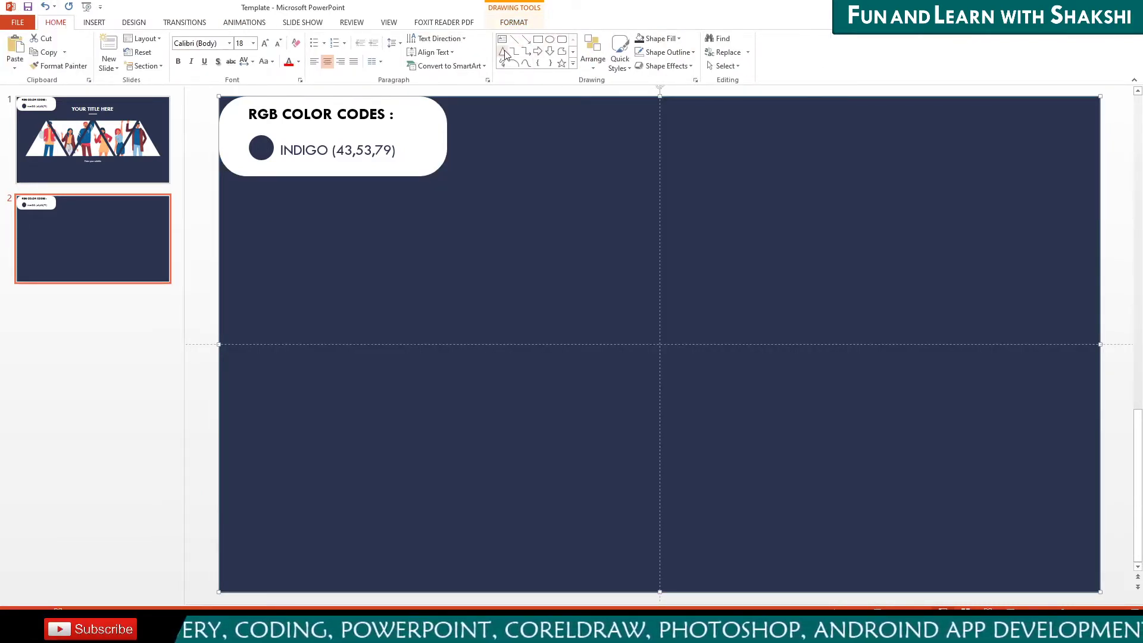
# Draw an isosceles triangle on the left side of slide 2.
pyautogui.click(503, 52)
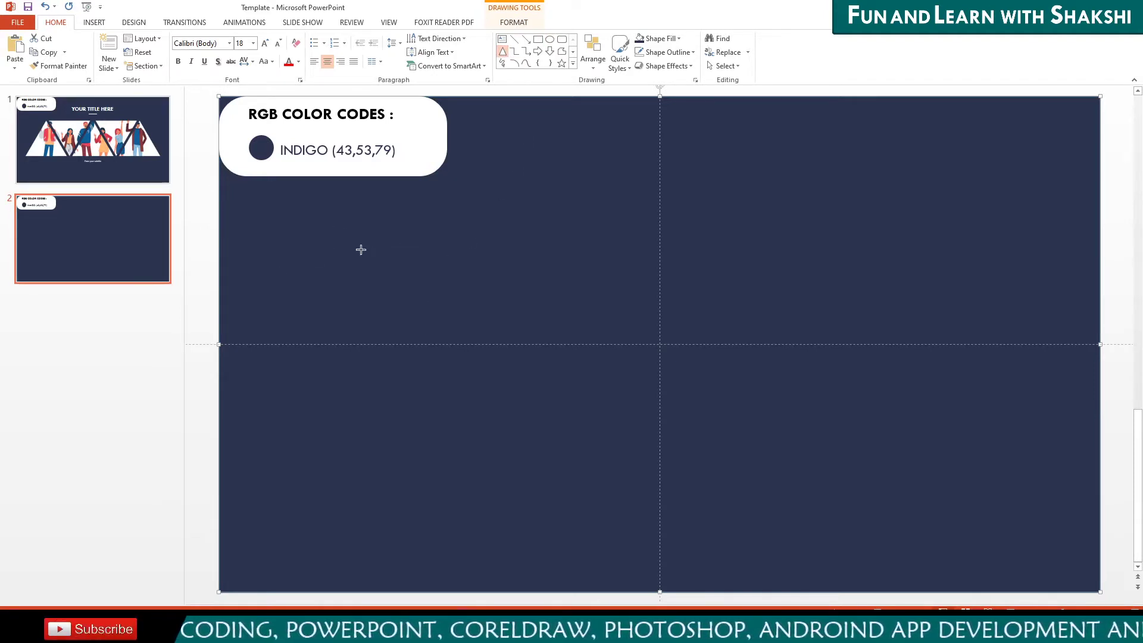
pyautogui.moveTo(357, 243); pyautogui.dragTo(547, 462)
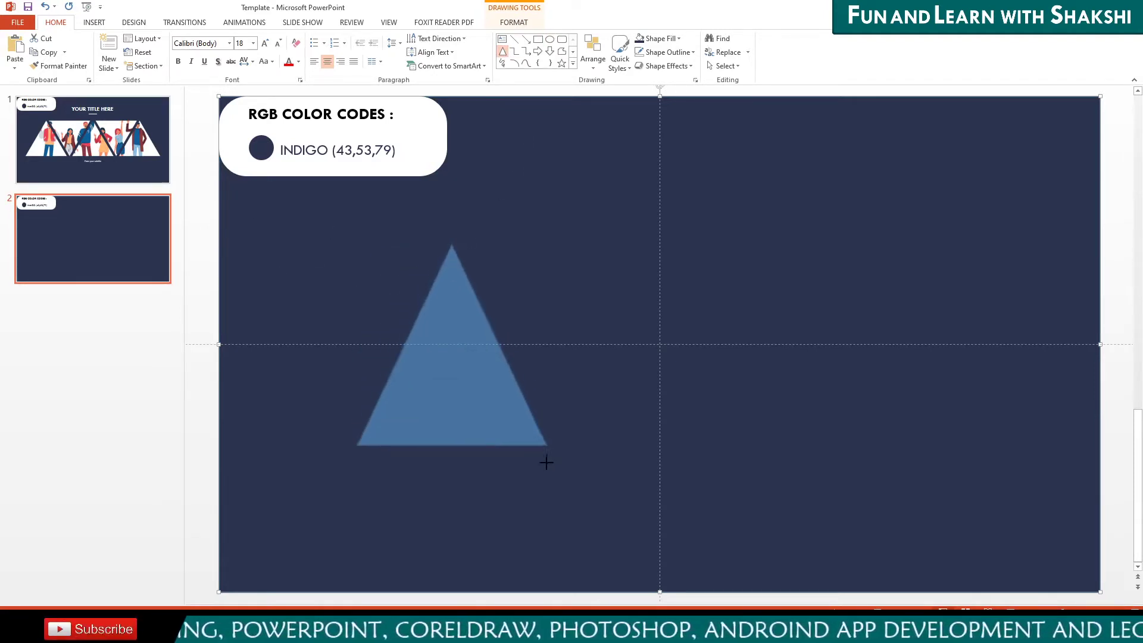
pyautogui.moveTo(546, 462)
pyautogui.mouseDown()
pyautogui.moveTo(536, 438)
pyautogui.moveTo(584, 446)
pyautogui.mouseUp()
pyautogui.click(94, 262)
pyautogui.click(438, 357)
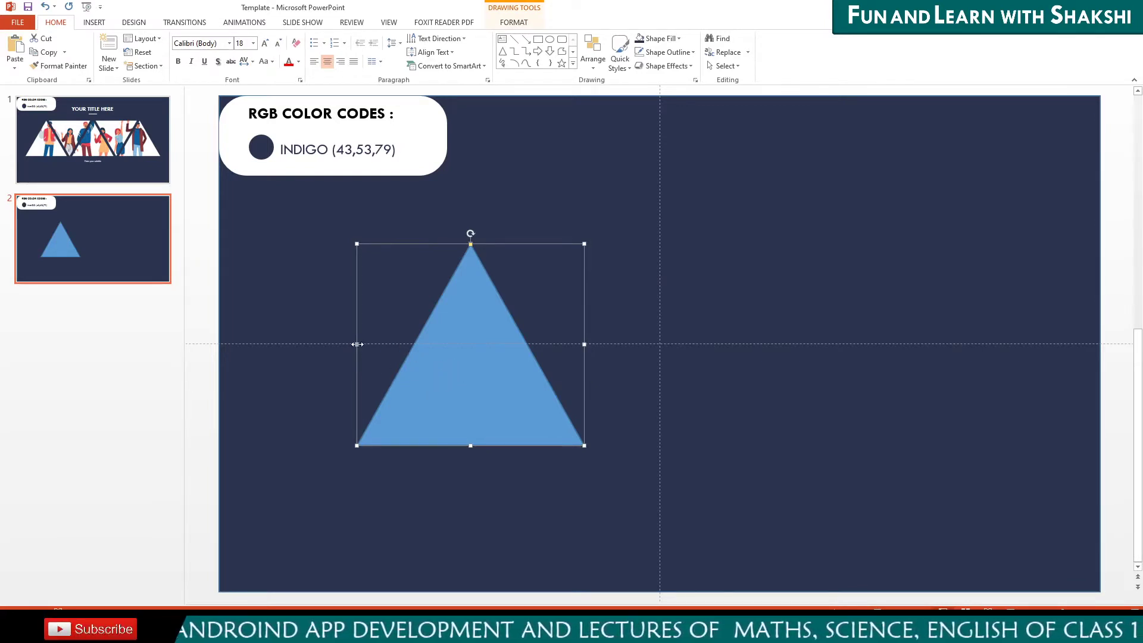
# Resize the triangle to make it wider and taller.
pyautogui.moveTo(358, 350); pyautogui.dragTo(336, 346)
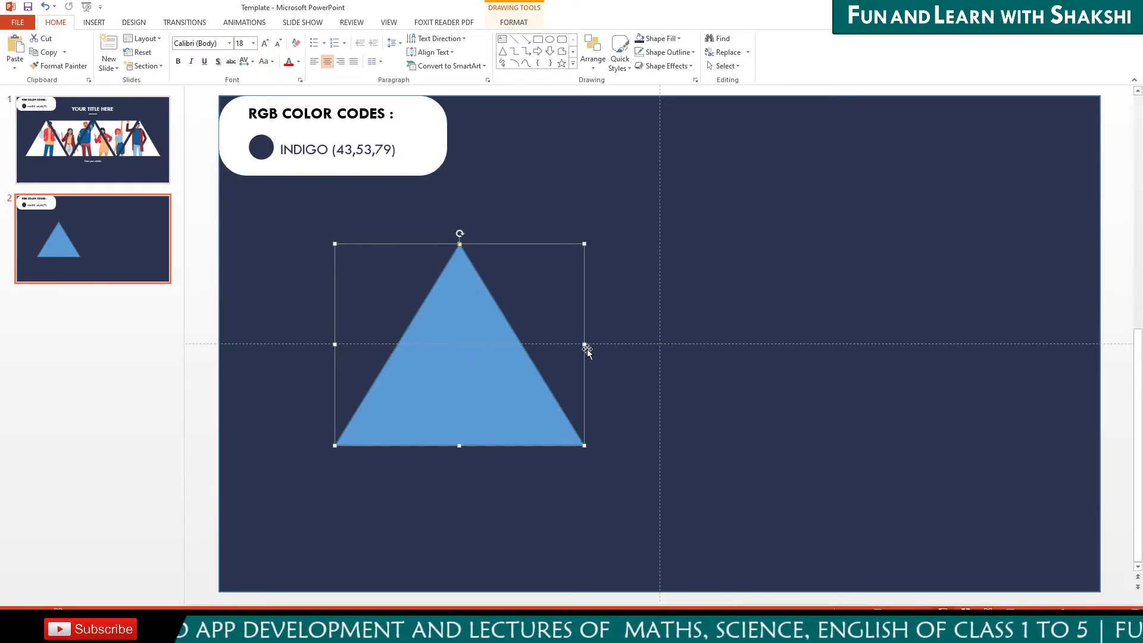
pyautogui.moveTo(585, 346); pyautogui.dragTo(591, 345)
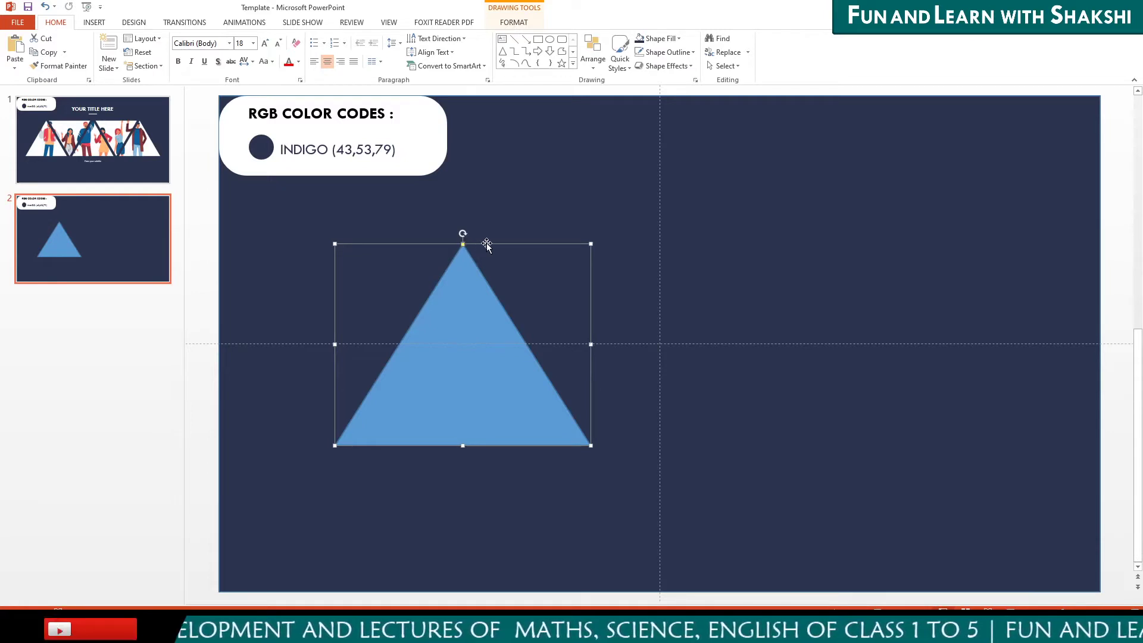
pyautogui.click(590, 258)
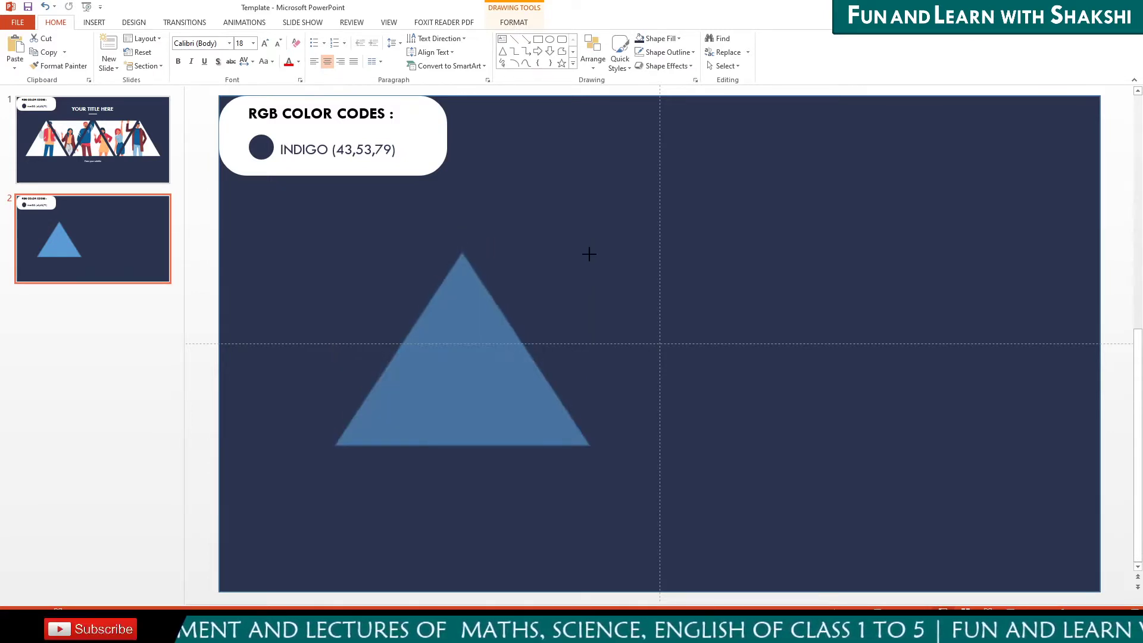
pyautogui.moveTo(590, 257); pyautogui.dragTo(594, 241)
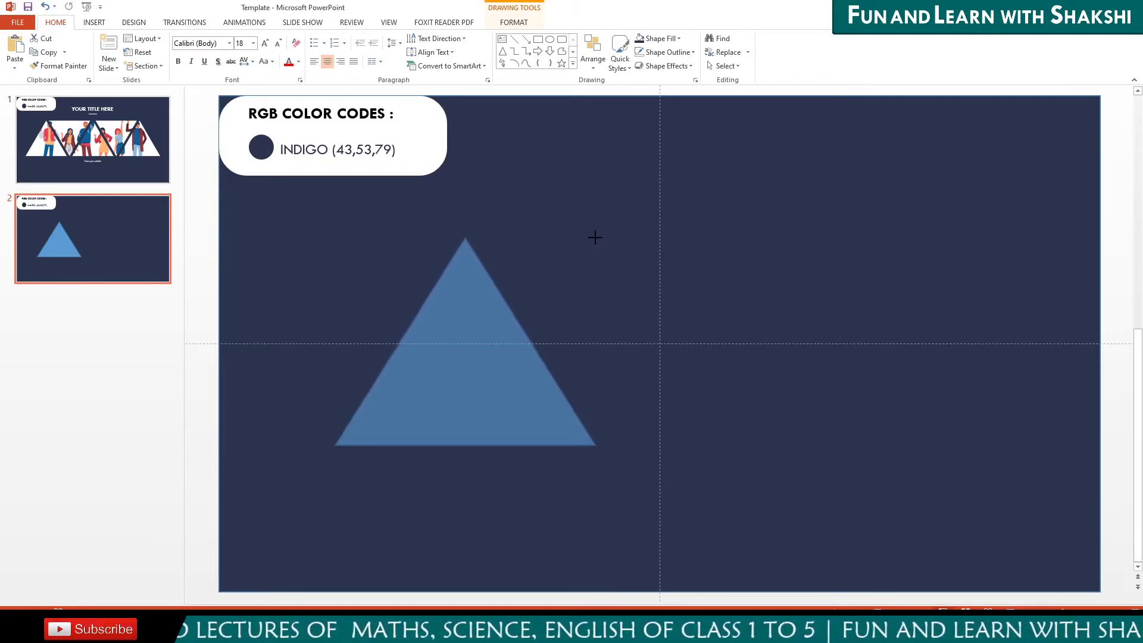
pyautogui.moveTo(594, 242); pyautogui.dragTo(596, 238)
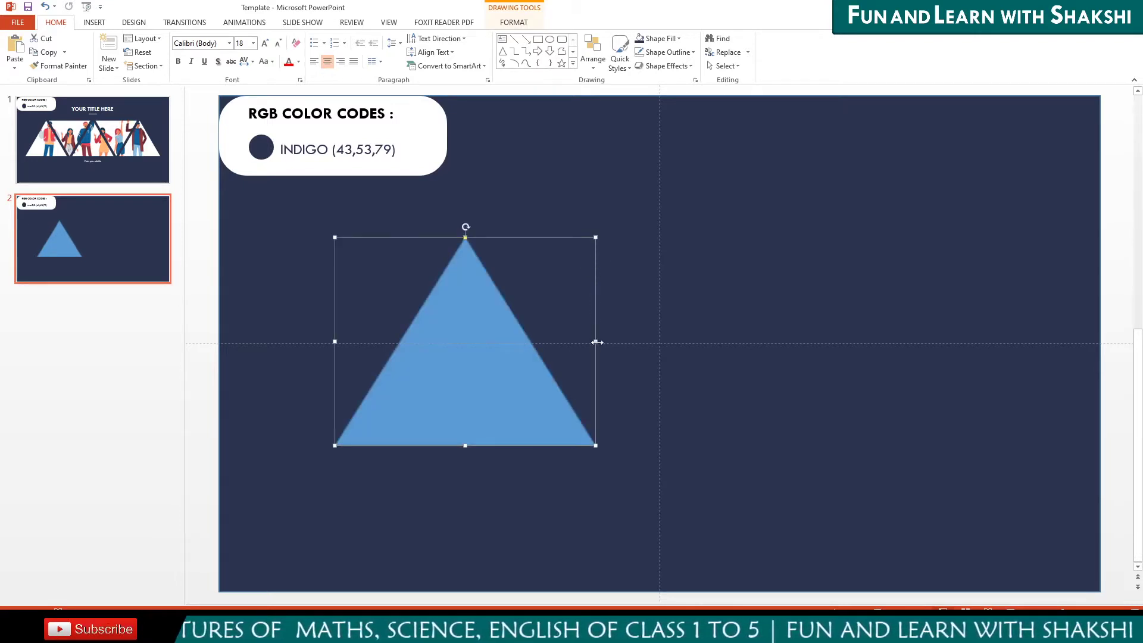
pyautogui.moveTo(595, 342); pyautogui.dragTo(595, 341)
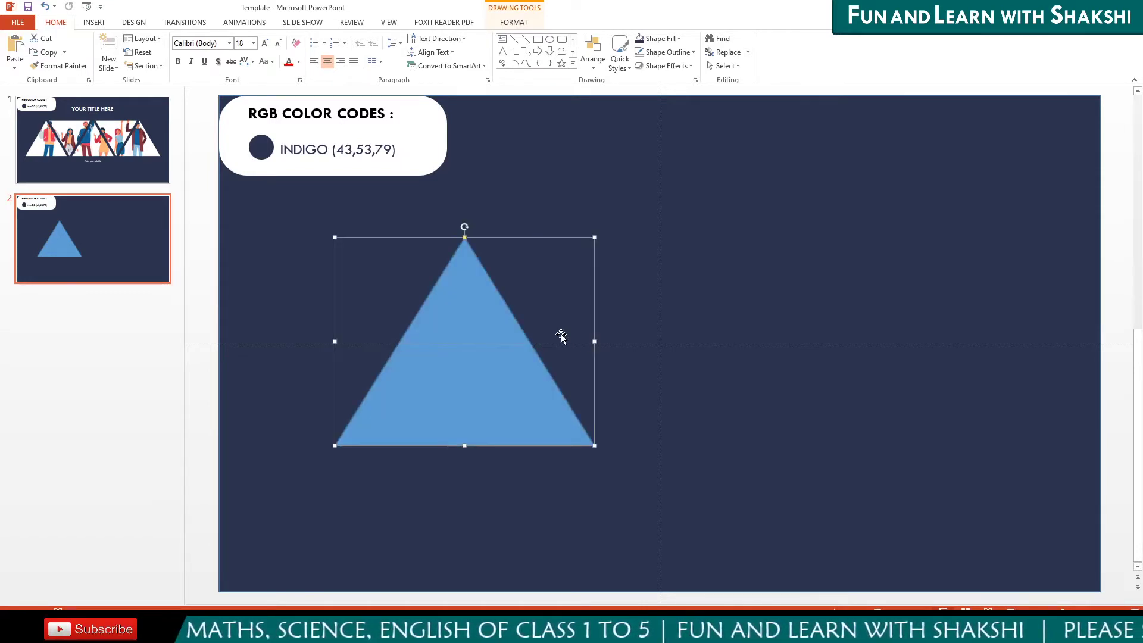
# Centre the triangle vertically and horizontally on the slide.
pyautogui.click(514, 23)
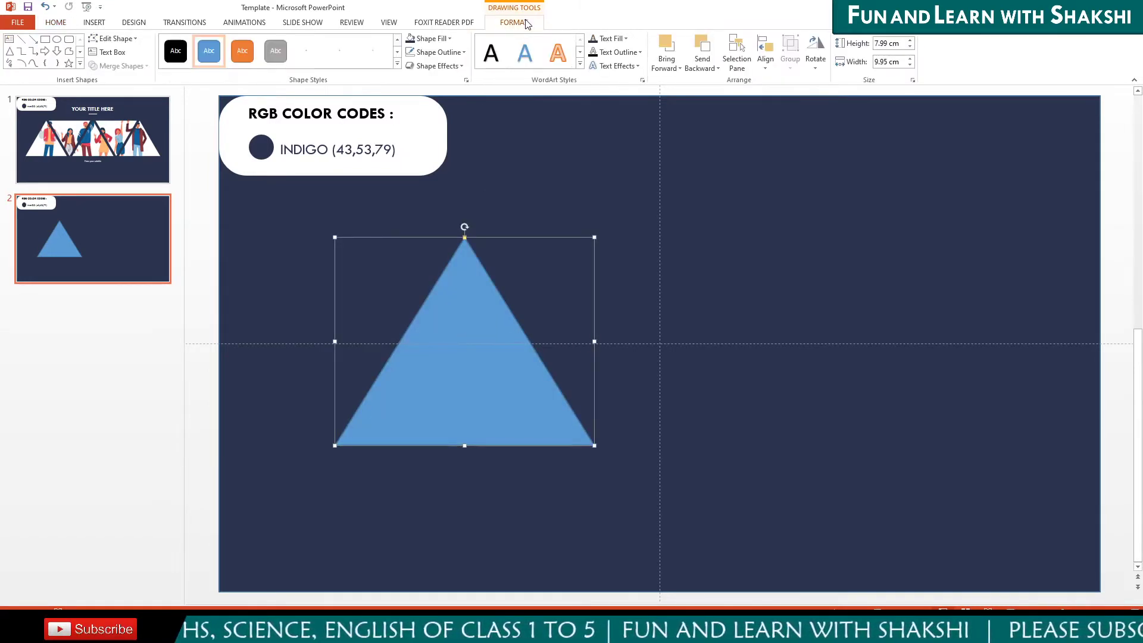
pyautogui.click(765, 68)
pyautogui.click(803, 144)
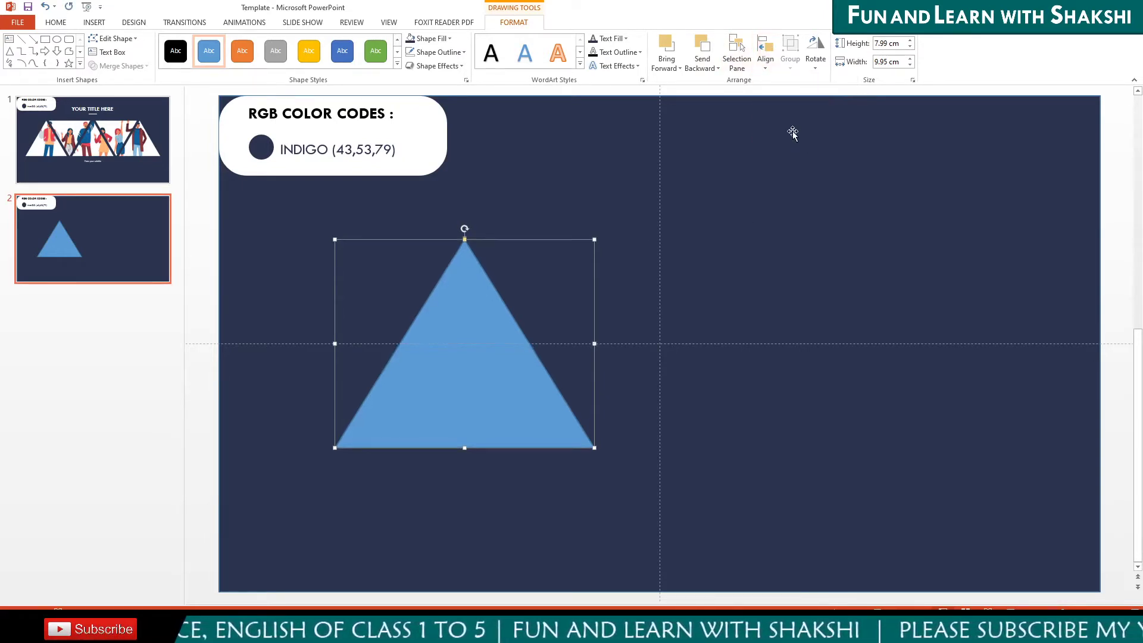
pyautogui.click(765, 68)
pyautogui.click(791, 96)
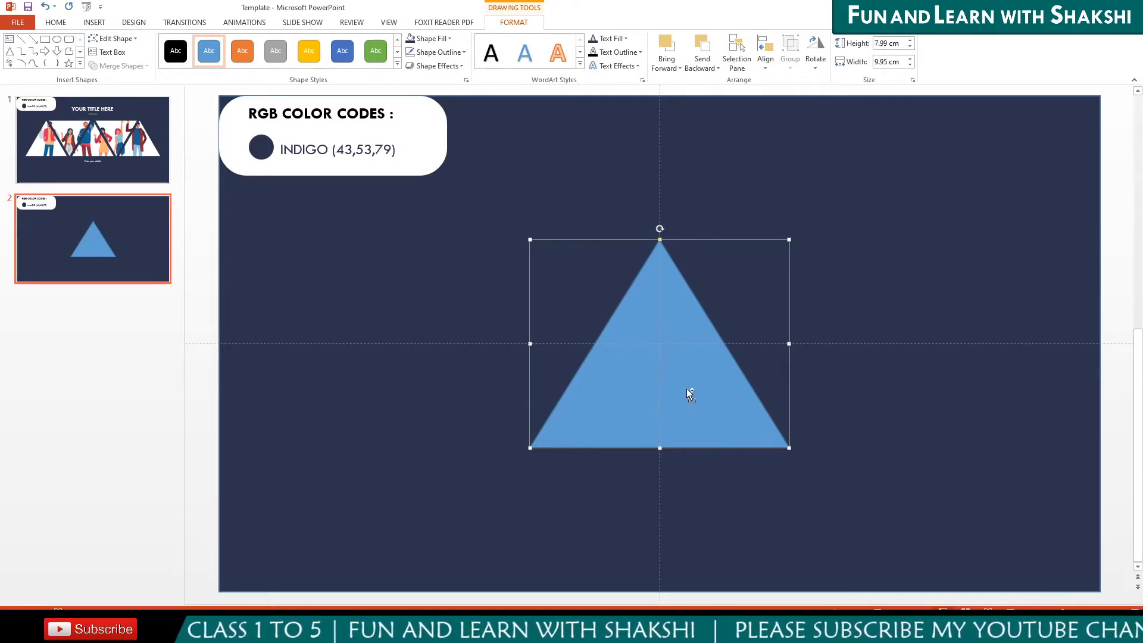
# Copy the triangle to the left and right, plus a vertically flipped copy between middle and right.
pyautogui.moveTo(687, 389); pyautogui.dragTo(428, 365)
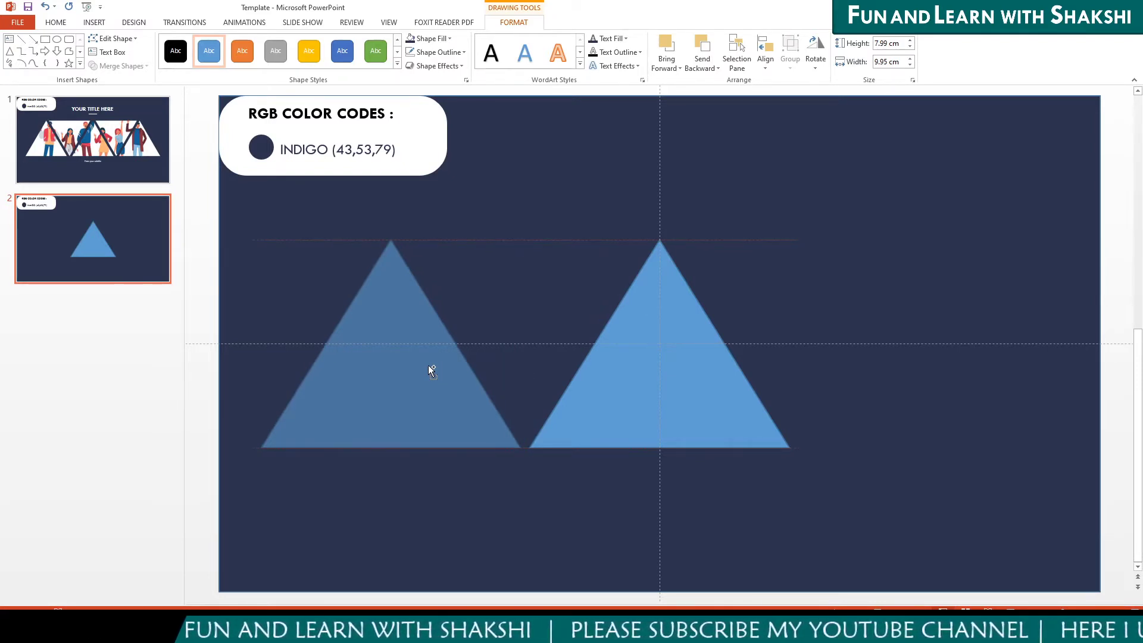
pyautogui.moveTo(429, 365)
pyautogui.mouseDown()
pyautogui.moveTo(934, 340)
pyautogui.moveTo(972, 350)
pyautogui.mouseUp()
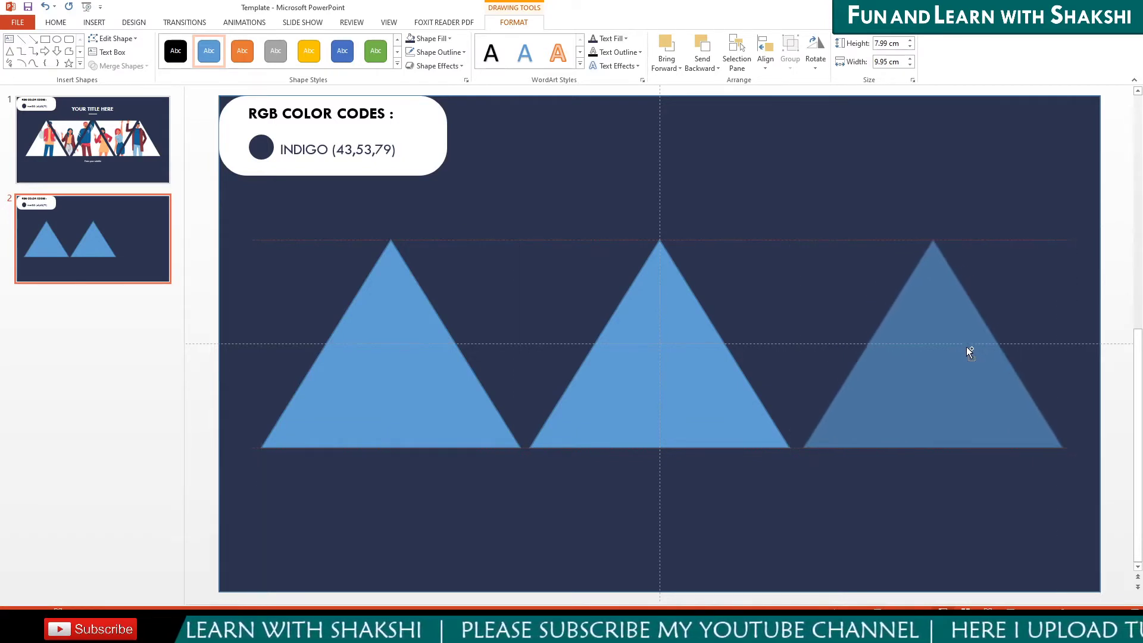
pyautogui.click(971, 353)
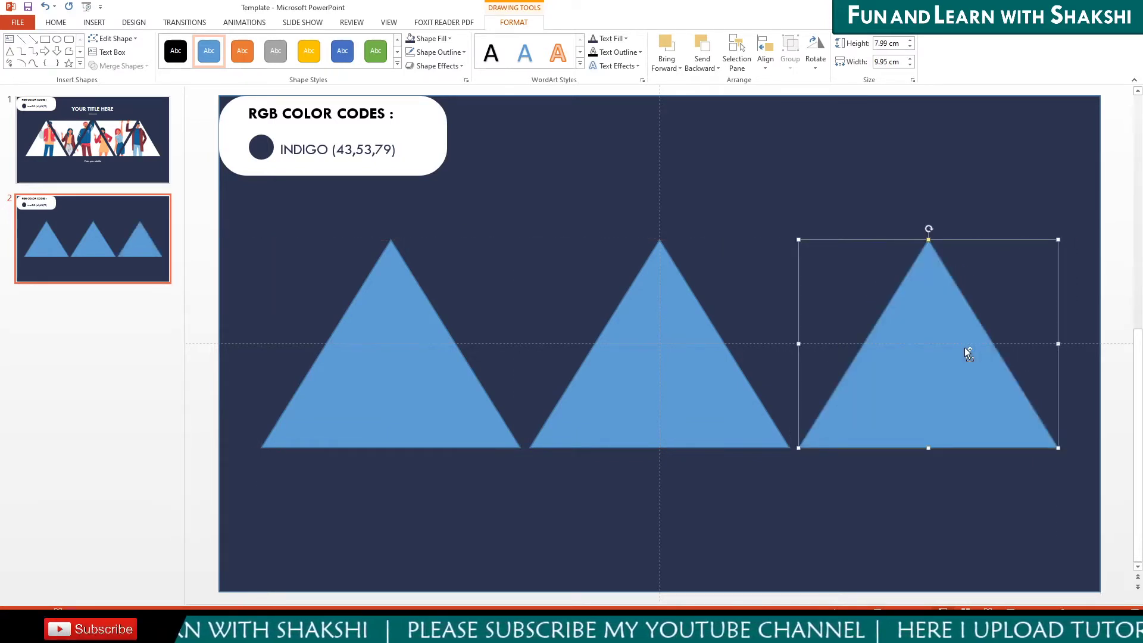
pyautogui.moveTo(965, 348)
pyautogui.mouseDown()
pyautogui.moveTo(815, 362)
pyautogui.moveTo(829, 359)
pyautogui.mouseUp()
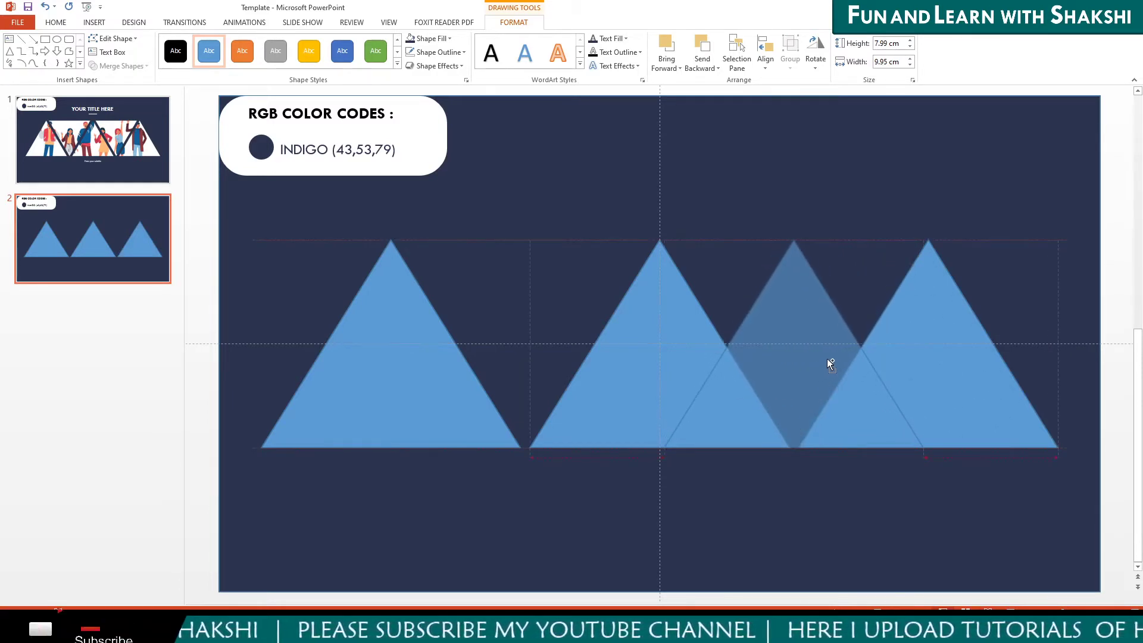
pyautogui.moveTo(831, 361); pyautogui.dragTo(831, 362)
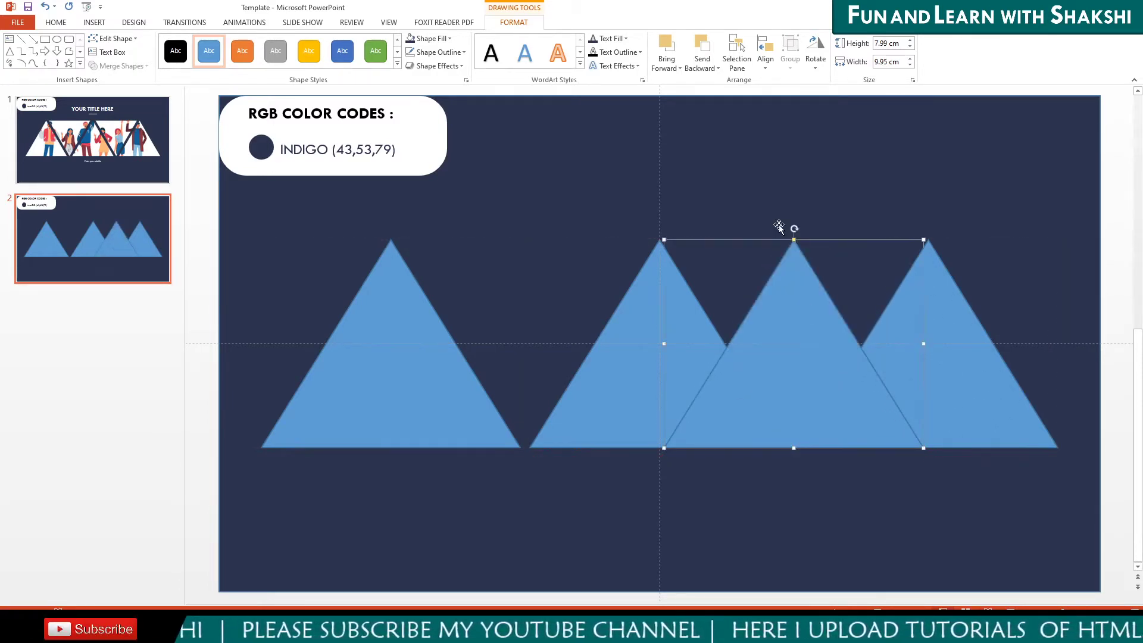
pyautogui.click(815, 59)
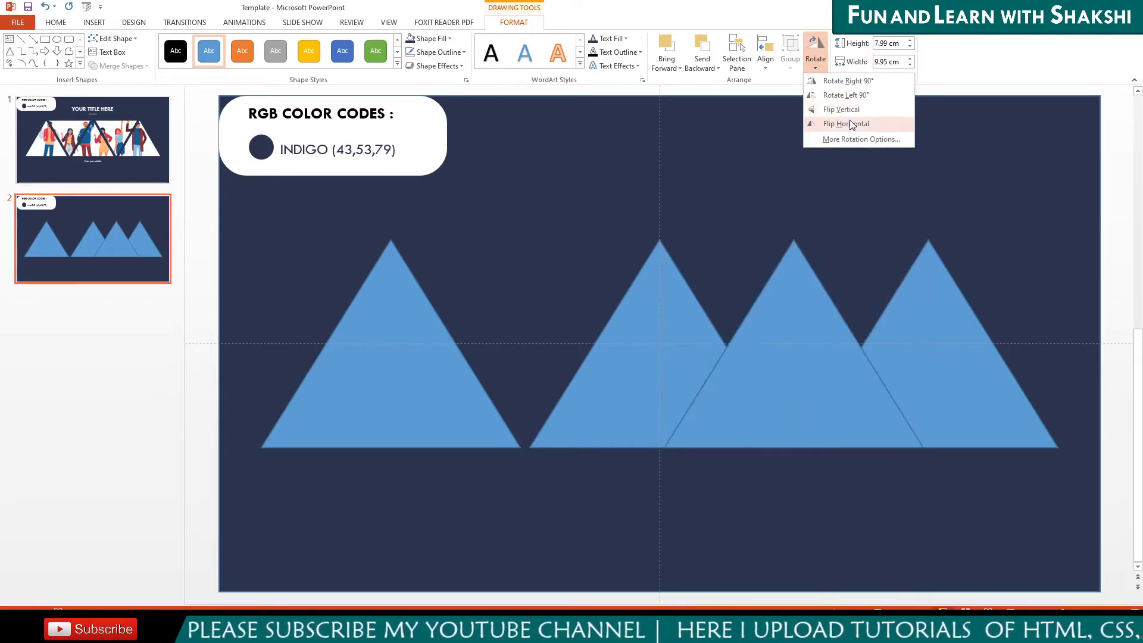
pyautogui.click(858, 110)
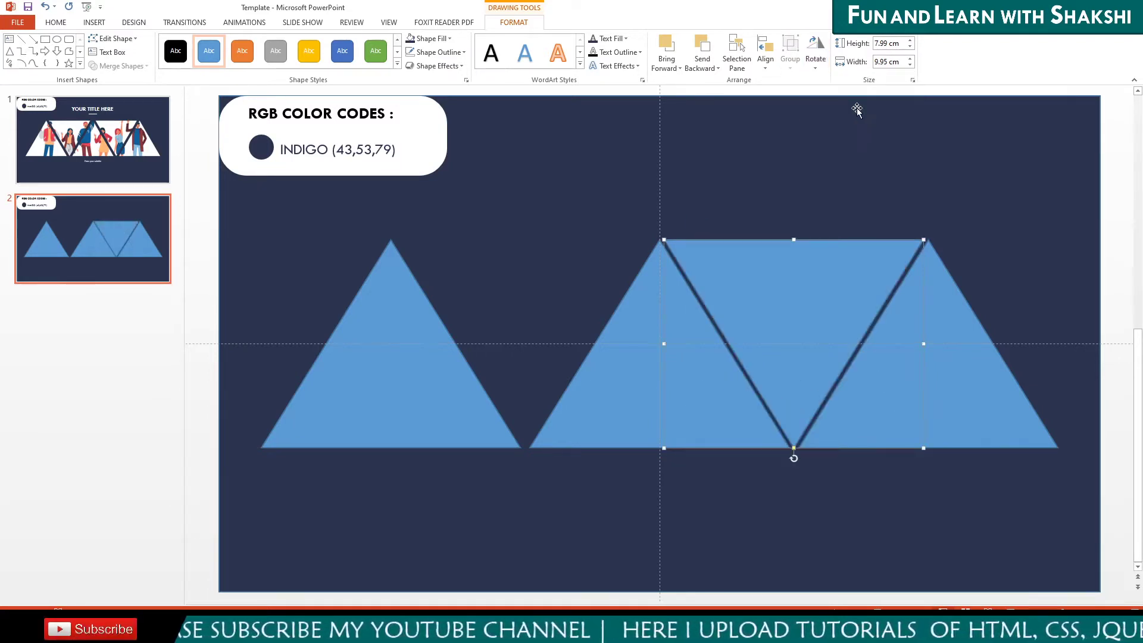
# Nudge the rightmost and upside-down triangles with the arrow keys to even the spacing.
pyautogui.click(951, 336)
pyautogui.press('Right')
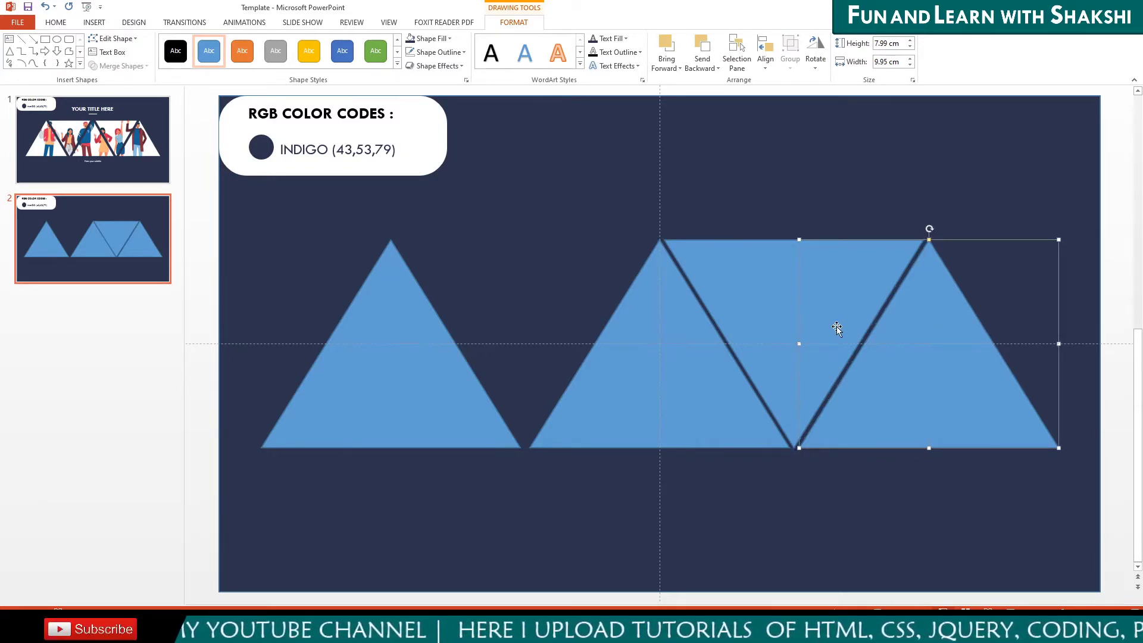
pyautogui.press('Right')
pyautogui.click(792, 316)
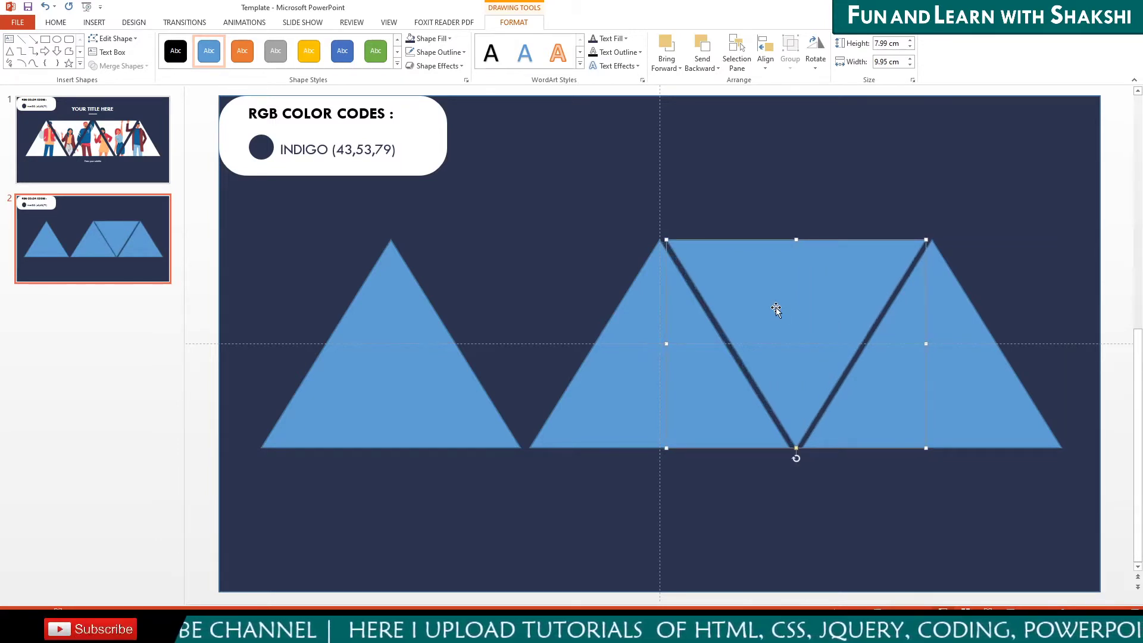
pyautogui.press('Left')
pyautogui.click(978, 360)
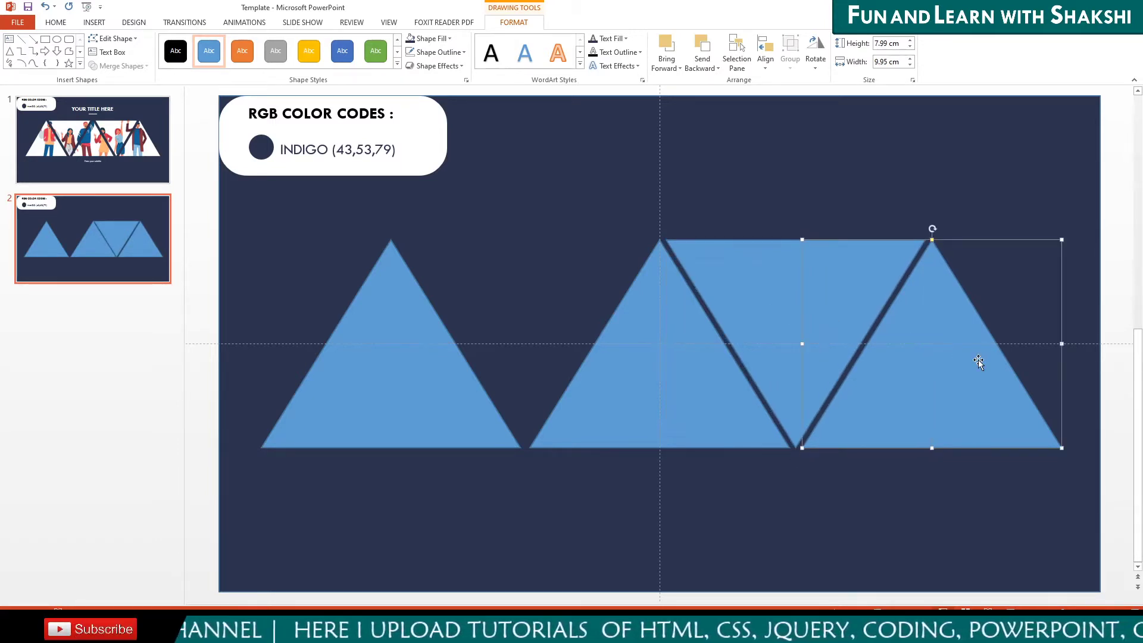
pyautogui.press('Left')
pyautogui.click(768, 281)
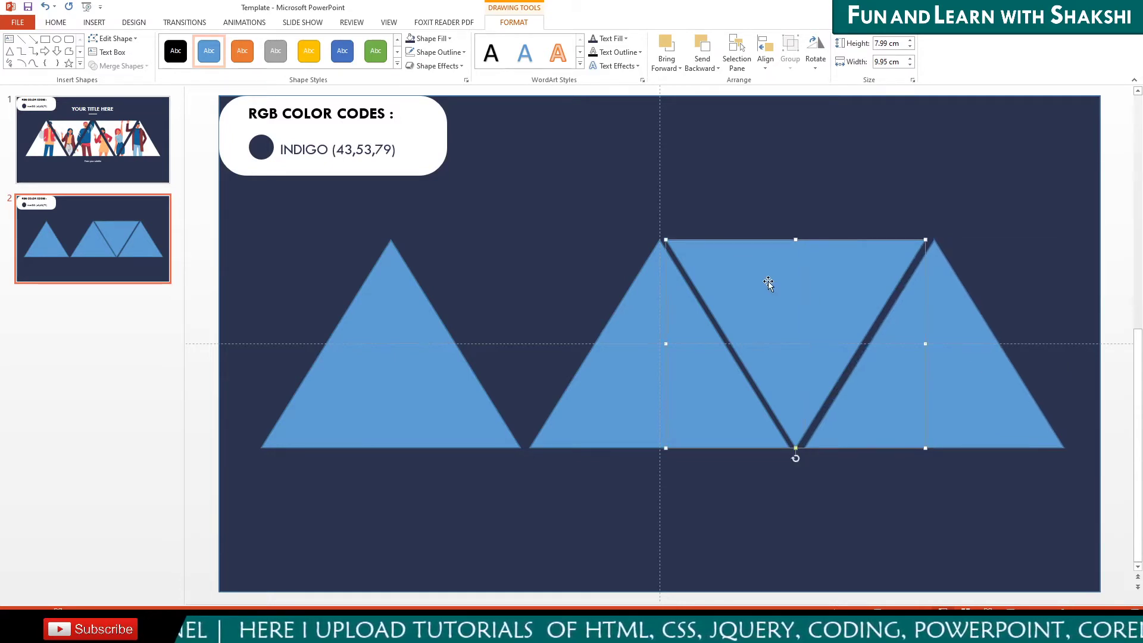
pyautogui.press('Left')
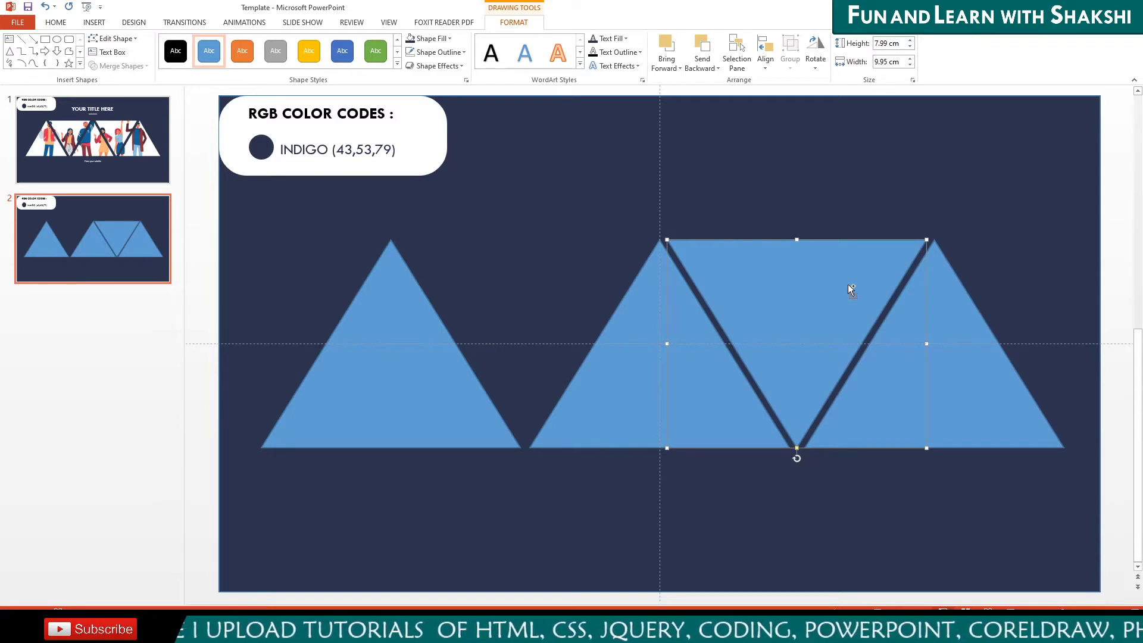
# Add an upside-down copy between the first two triangles and nudge the first to even the gaps.
pyautogui.moveTo(848, 284); pyautogui.dragTo(575, 268)
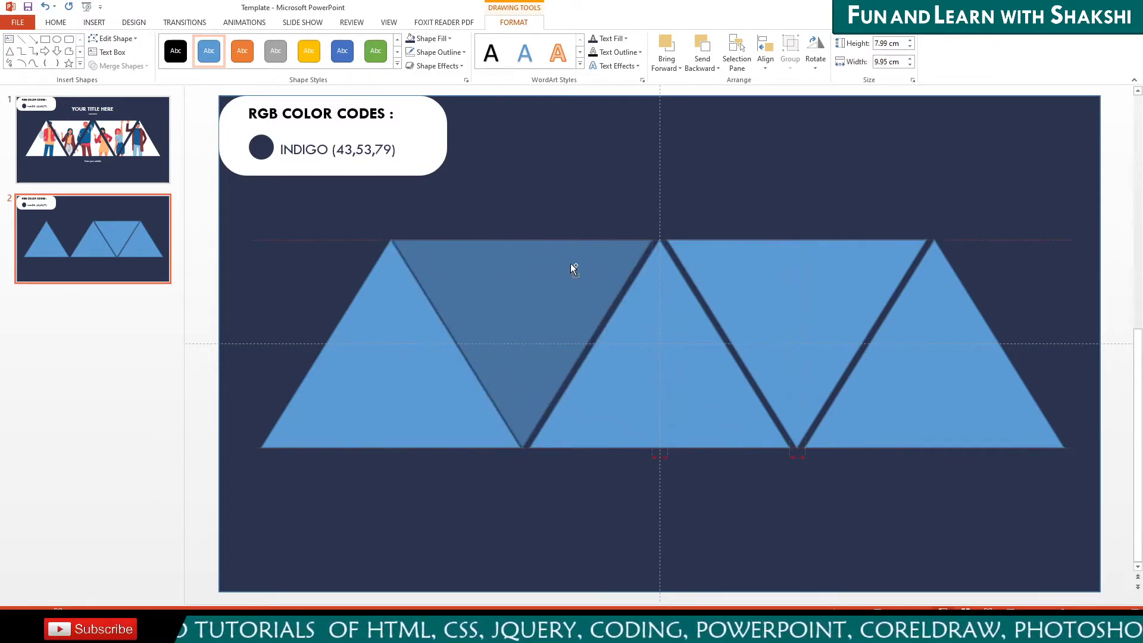
pyautogui.press('Right')
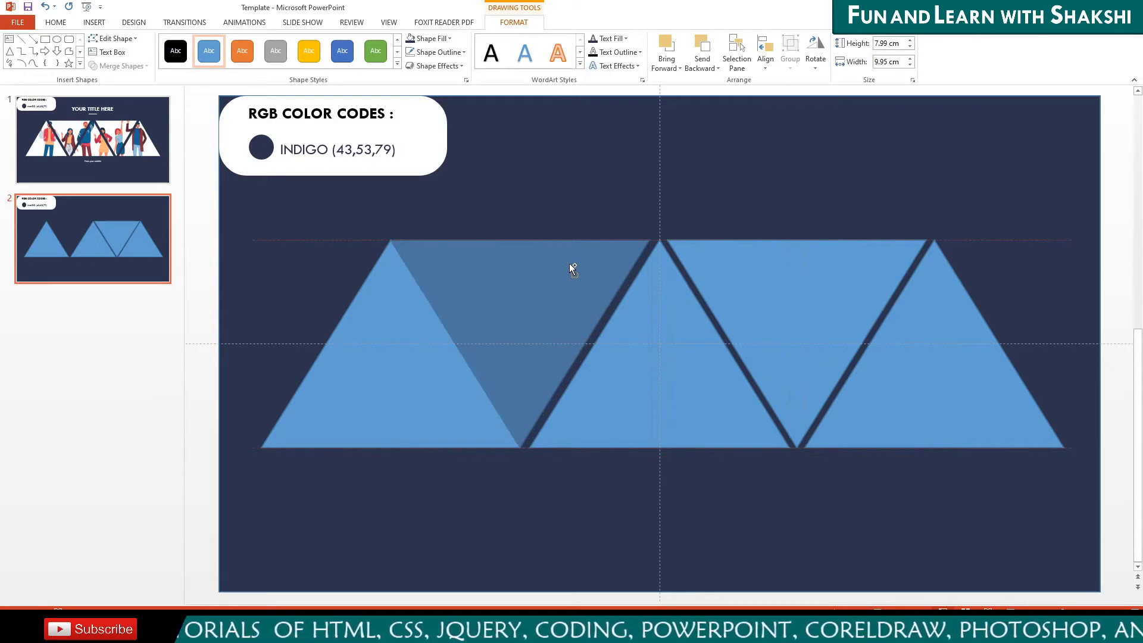
pyautogui.click(388, 362)
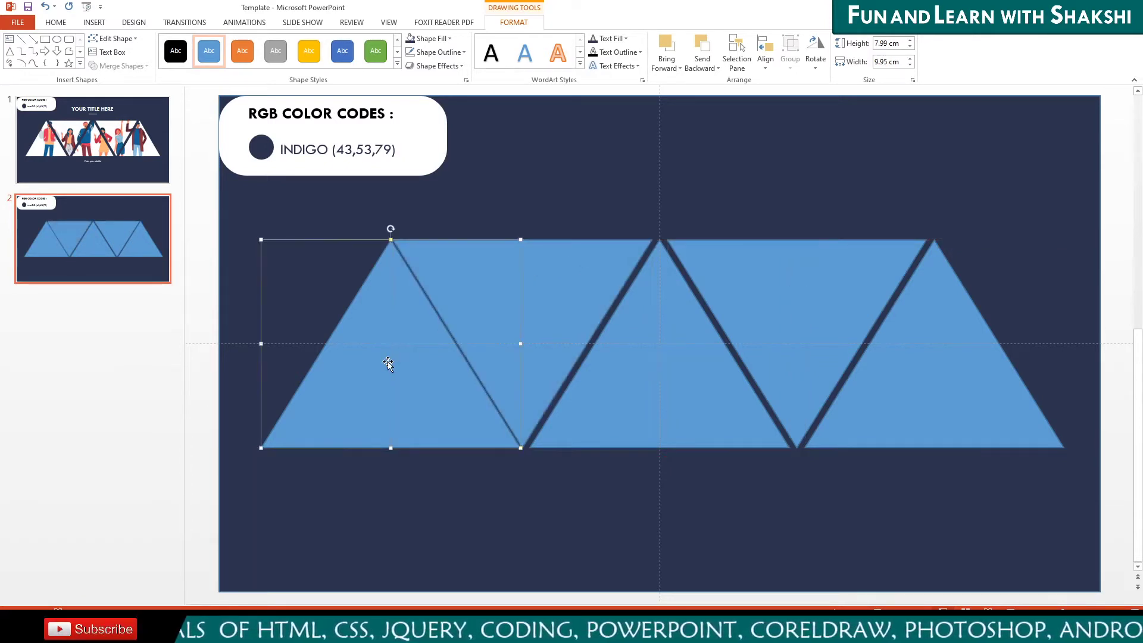
pyautogui.press('Left')
pyautogui.press('Left')
pyautogui.press('Left')
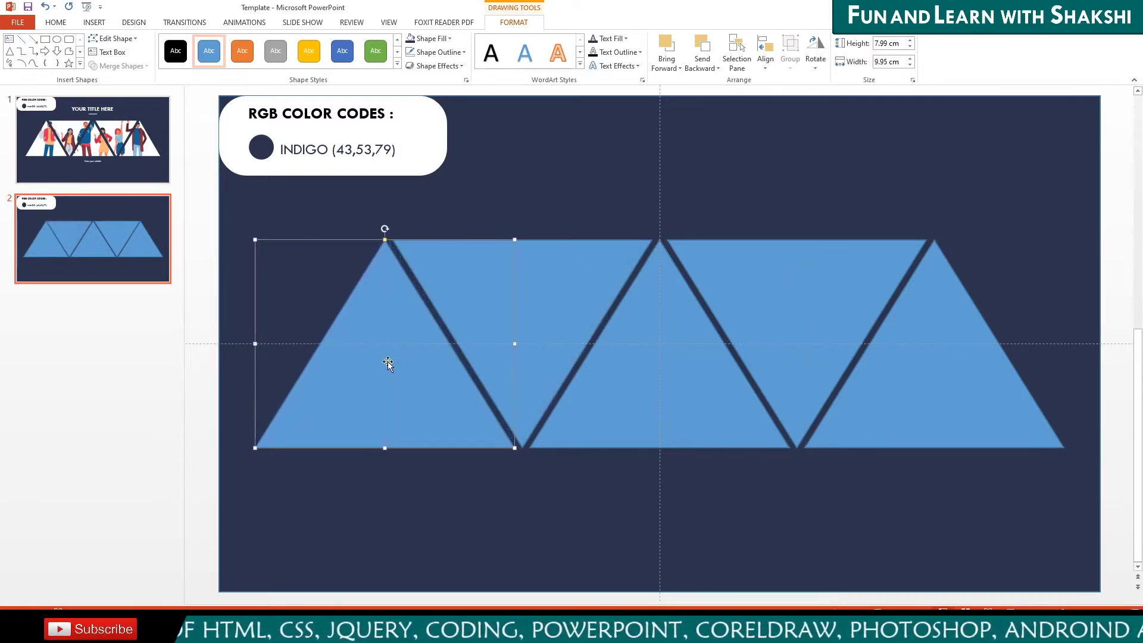
pyautogui.press('Left')
pyautogui.press('Left')
pyautogui.press('Left')
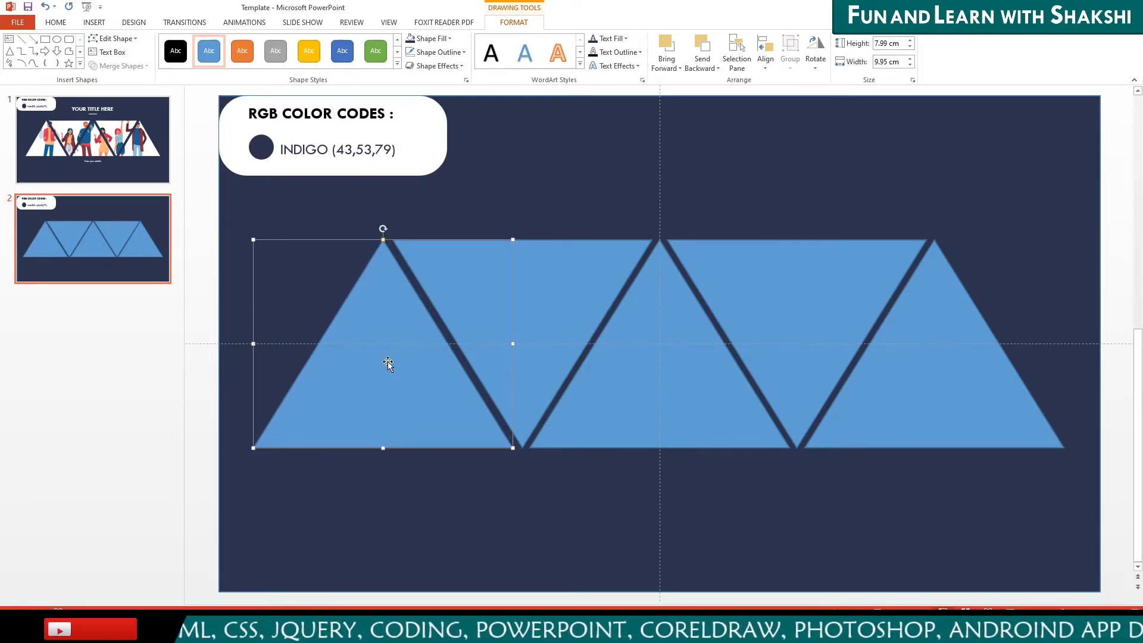
pyautogui.press('Right')
# Select the indigo background shape together with all five triangles.
pyautogui.click(631, 169)
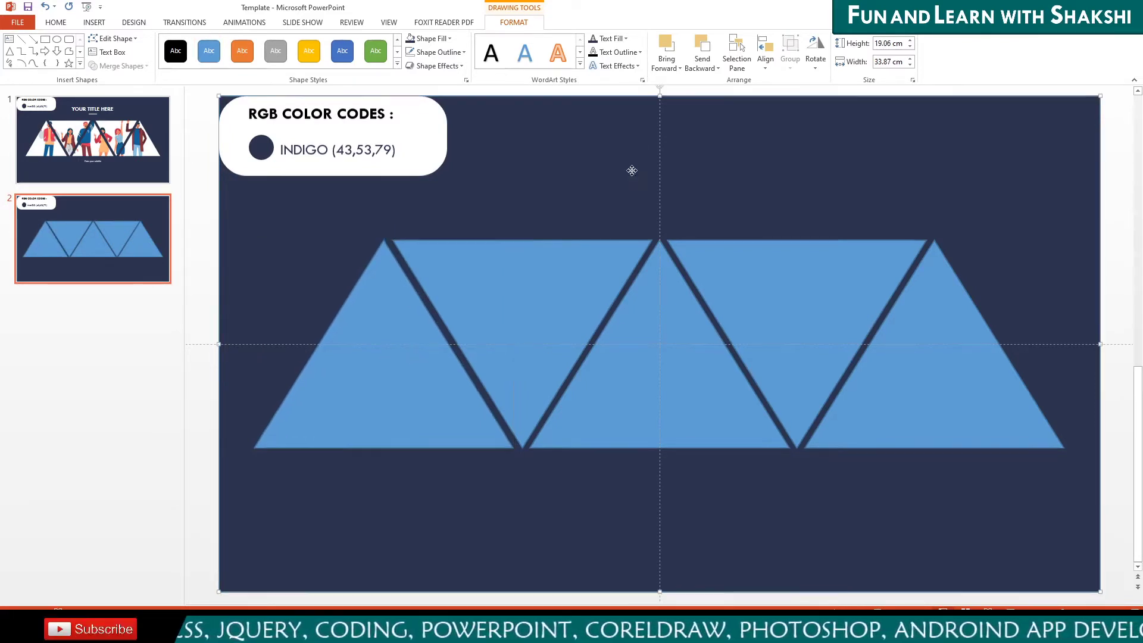
pyautogui.click(414, 339)
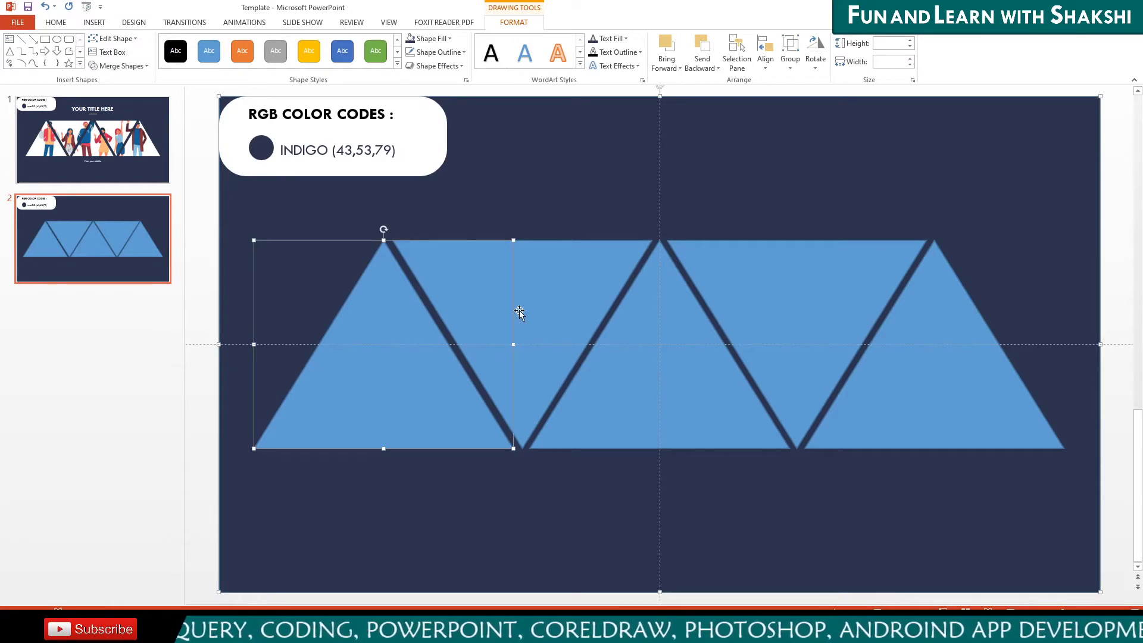
pyautogui.keyDown('shift'); pyautogui.click(519, 310); pyautogui.keyUp('shift')
pyautogui.keyDown('shift'); pyautogui.click(688, 340); pyautogui.keyUp('shift')
pyautogui.keyDown('shift'); pyautogui.click(847, 304); pyautogui.keyUp('shift')
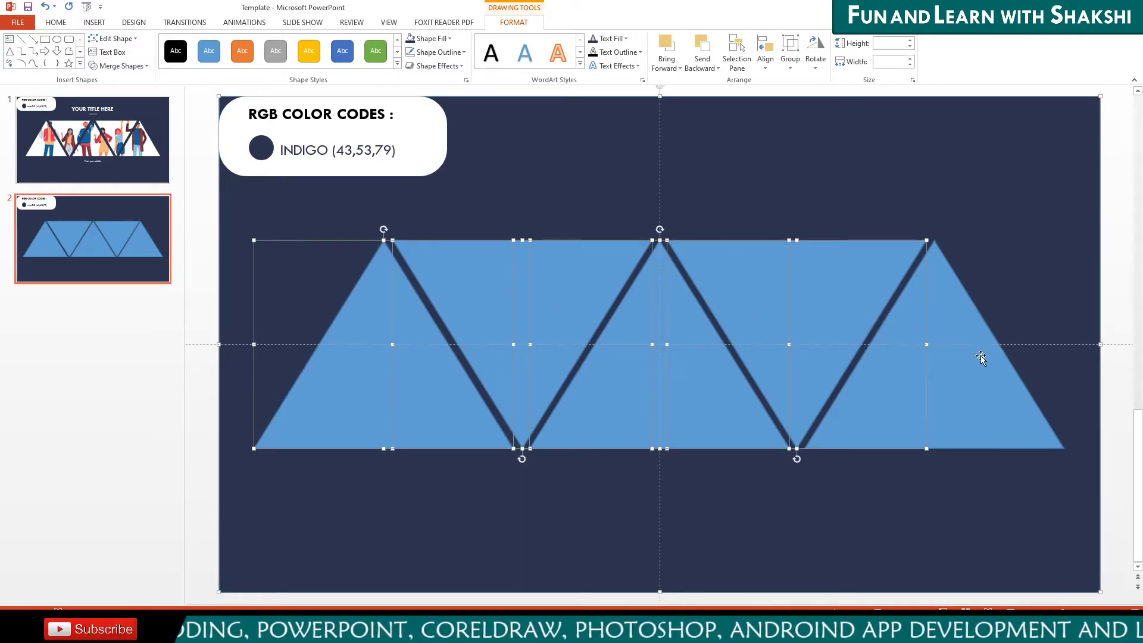
pyautogui.keyDown('shift'); pyautogui.click(929, 333); pyautogui.keyUp('shift')
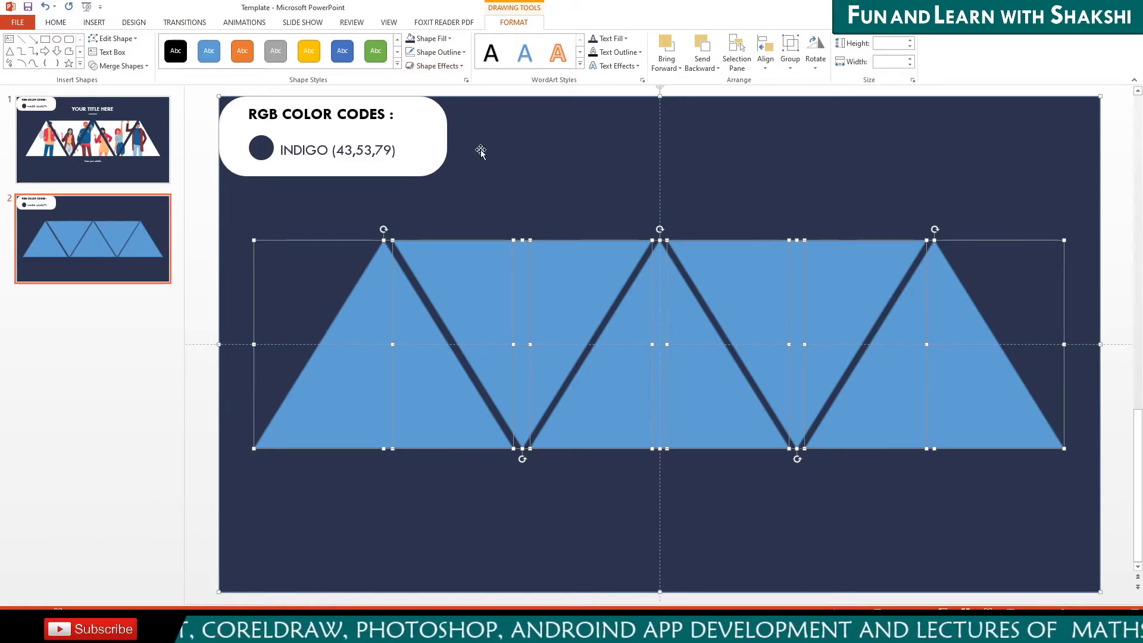
# Subtract the triangles from the background with Merge Shapes and set No Outline.
pyautogui.click(113, 68)
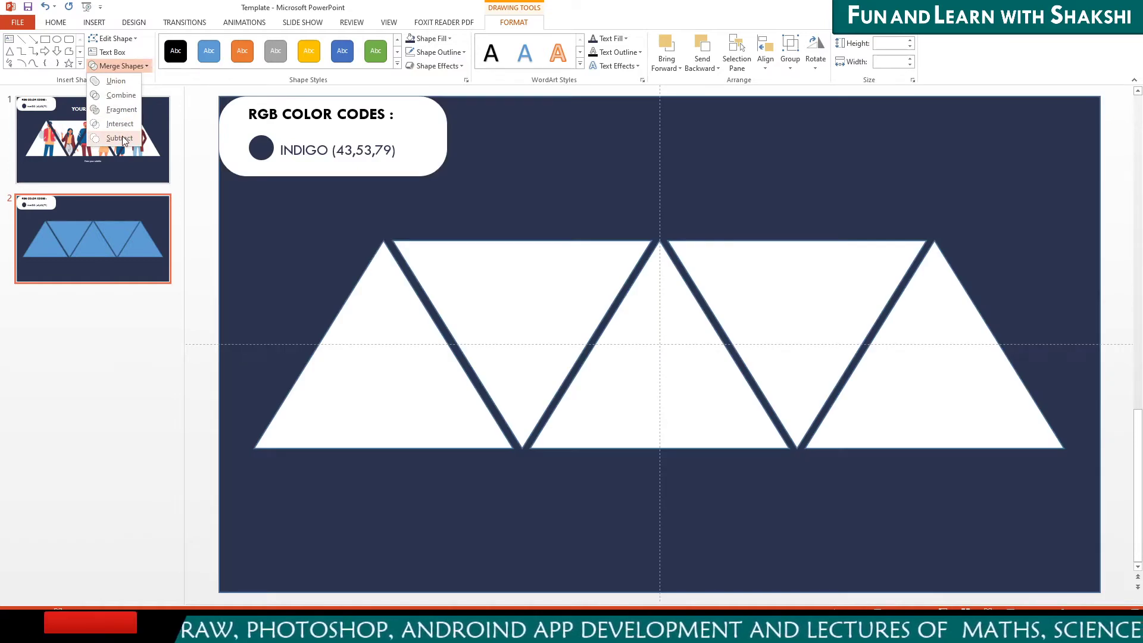
pyautogui.click(120, 137)
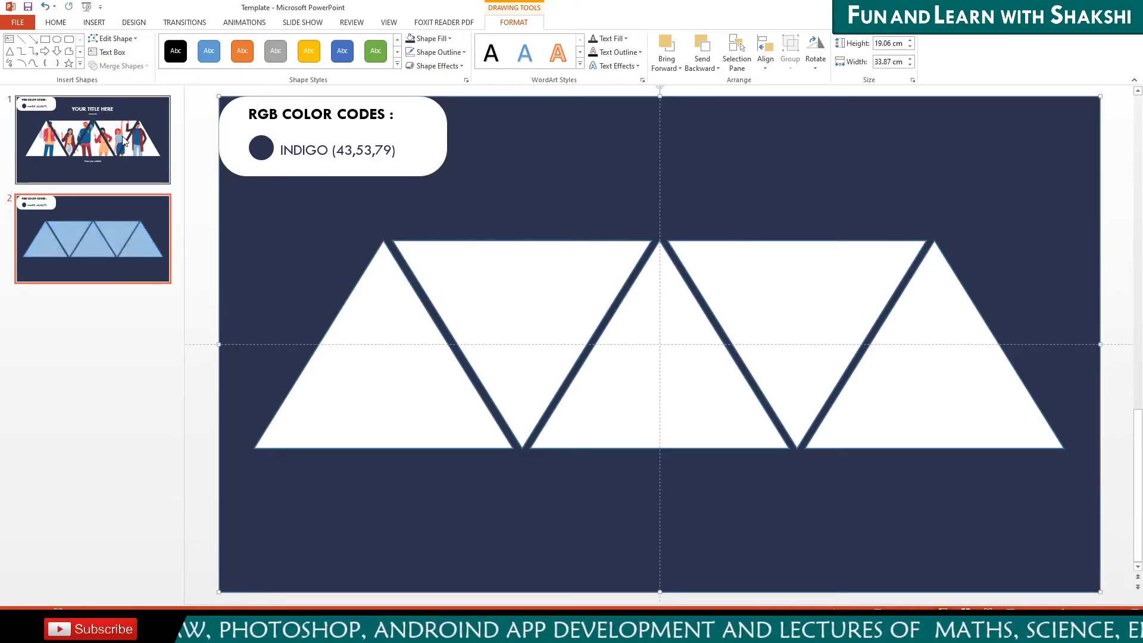
pyautogui.click(439, 52)
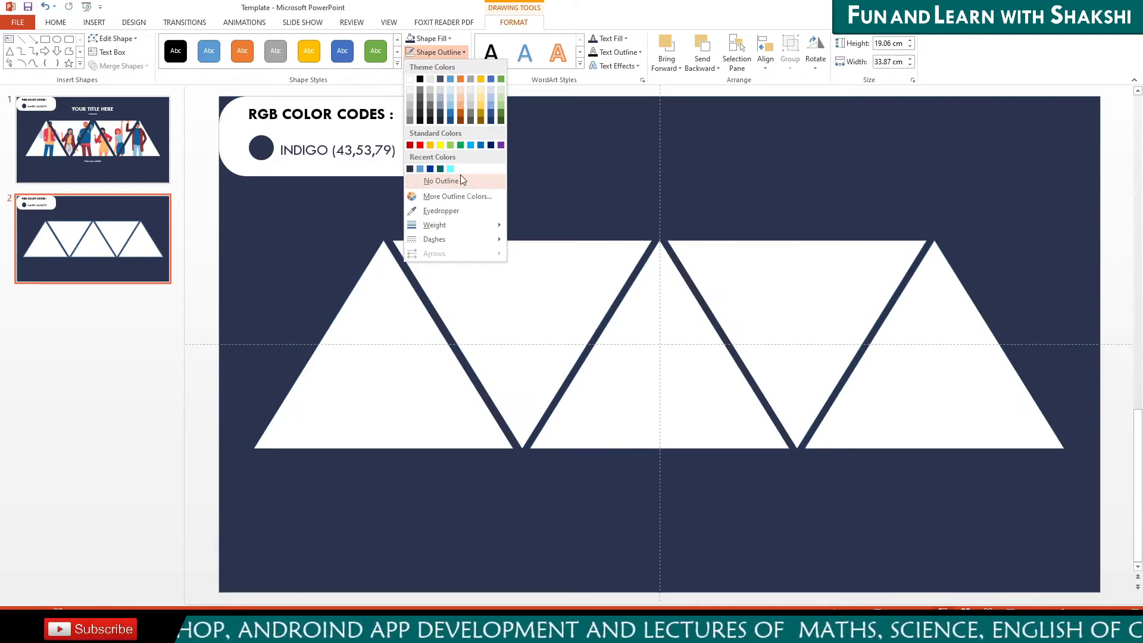
pyautogui.click(441, 180)
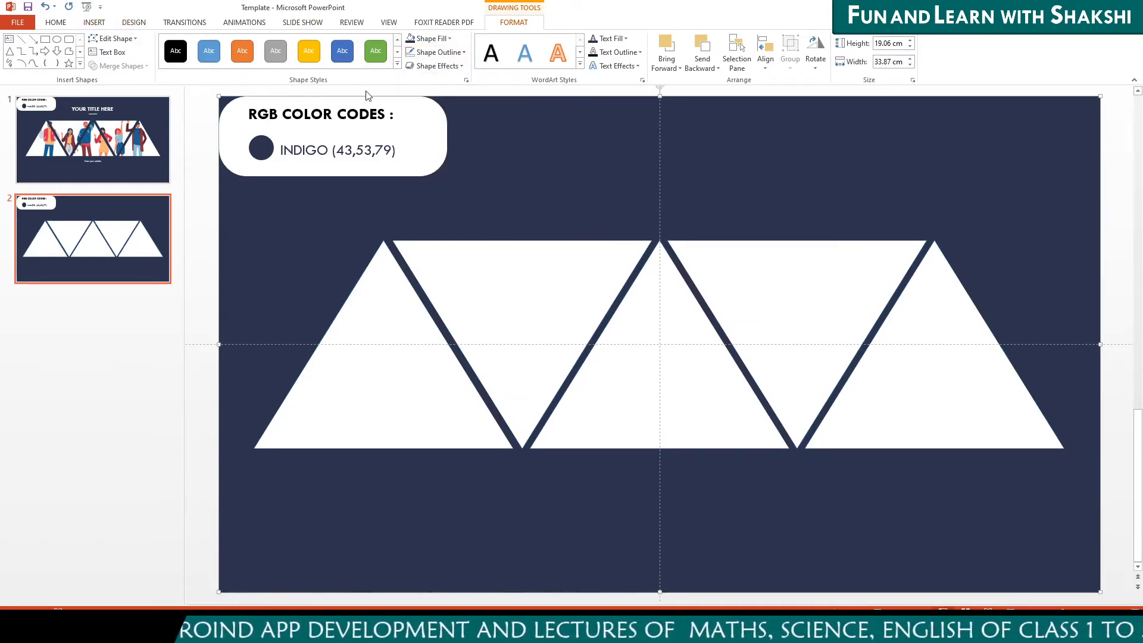
# Insert the 'group' people picture and send it behind the indigo background.
pyautogui.press('Escape')
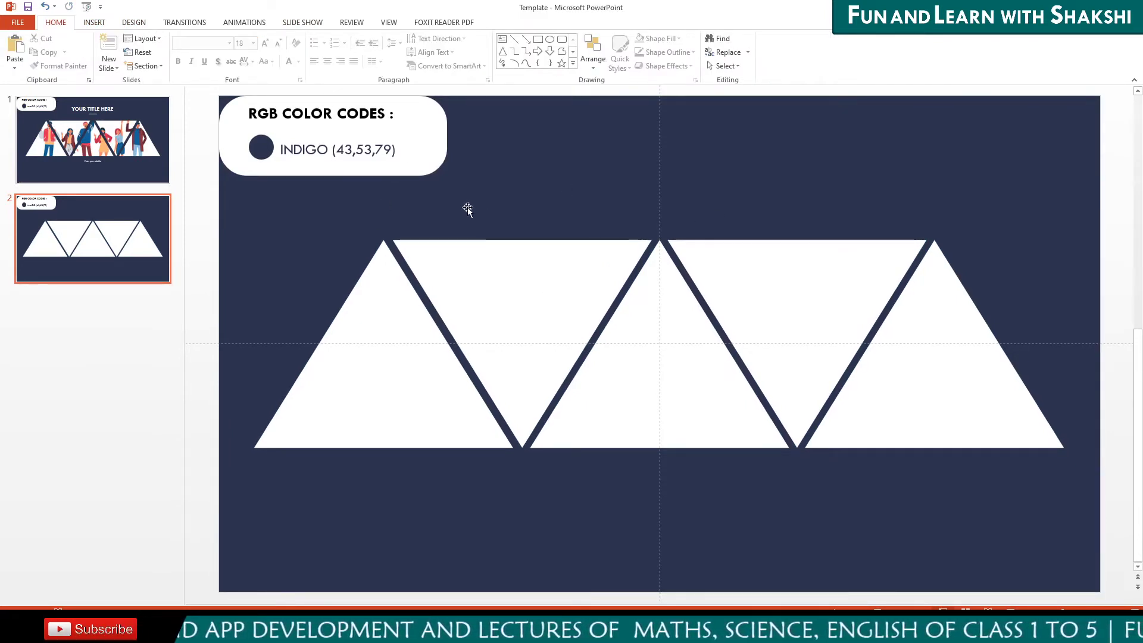
pyautogui.click(93, 22)
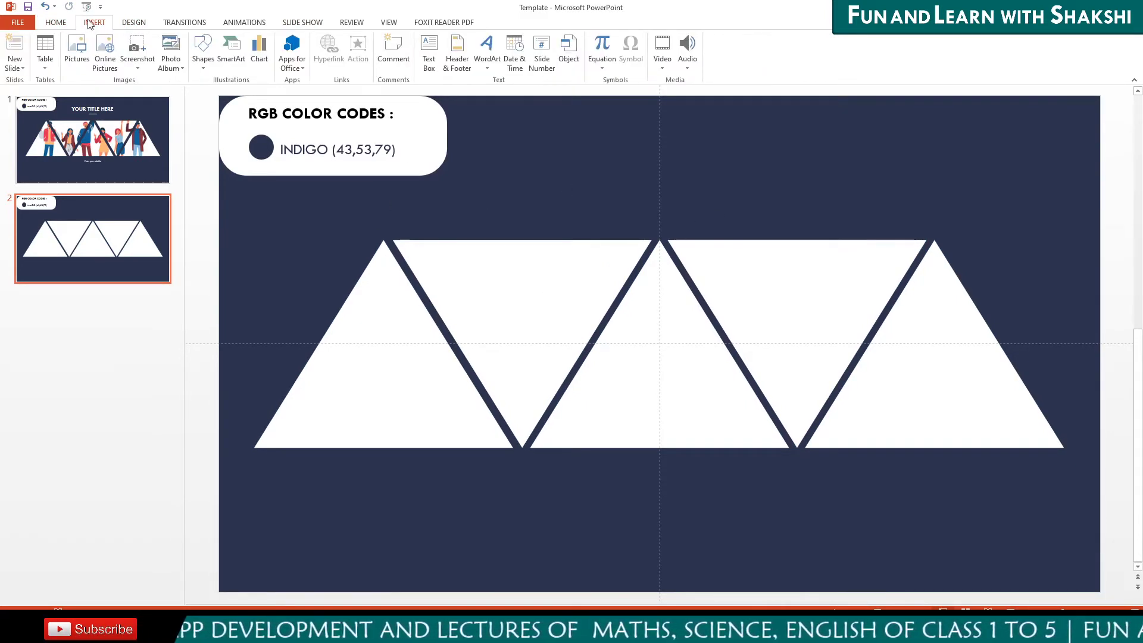
pyautogui.click(76, 54)
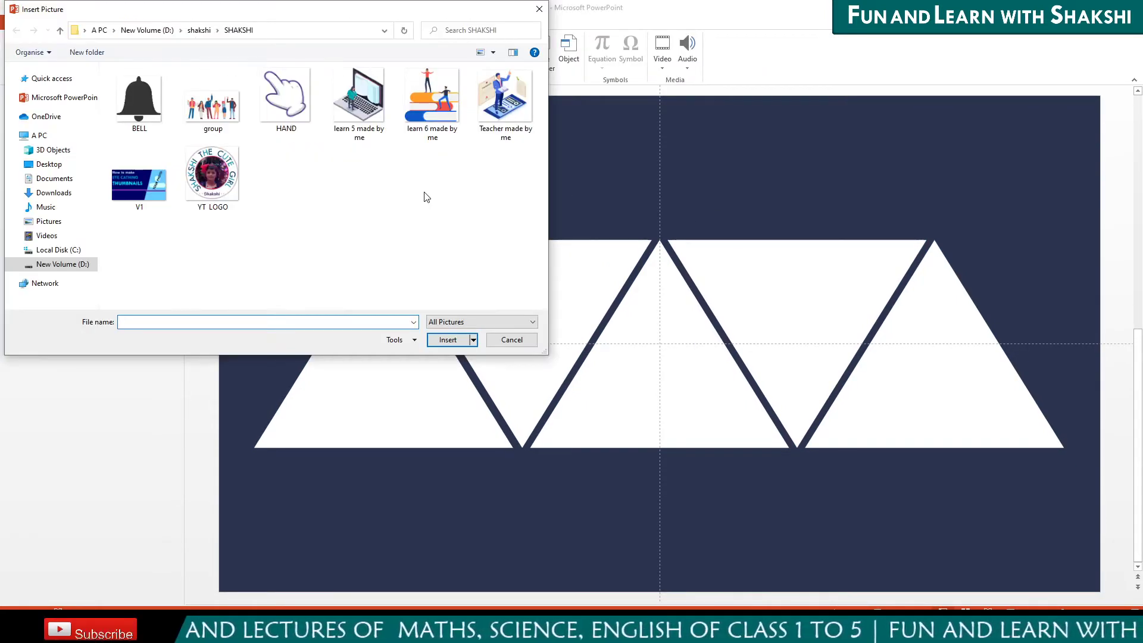
pyautogui.click(215, 103)
pyautogui.click(447, 339)
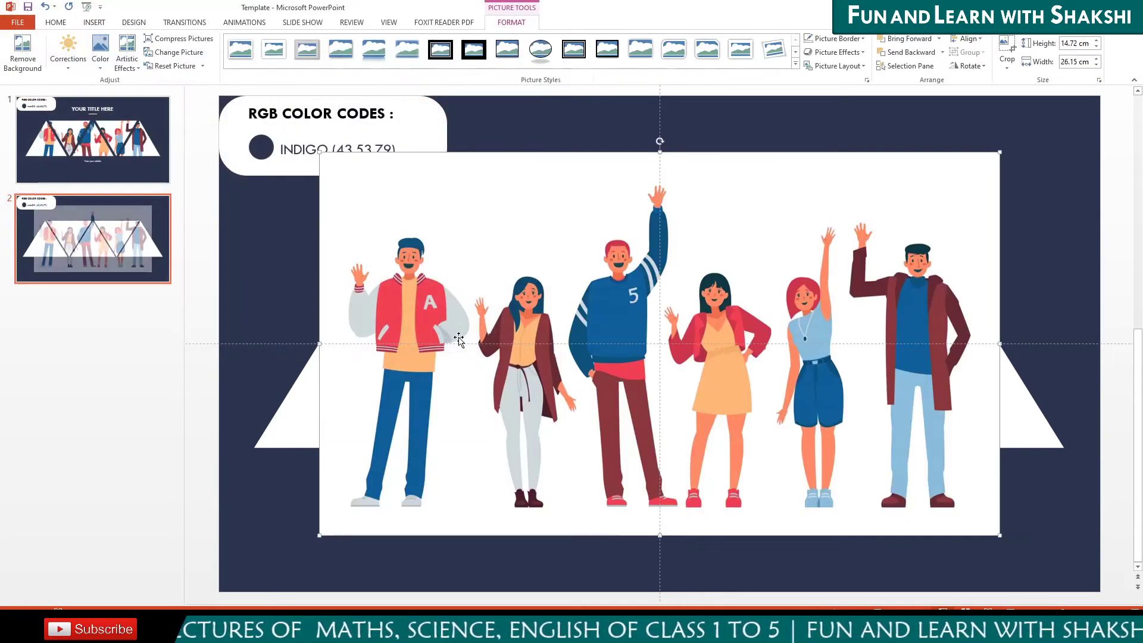
pyautogui.click(942, 52)
pyautogui.click(926, 81)
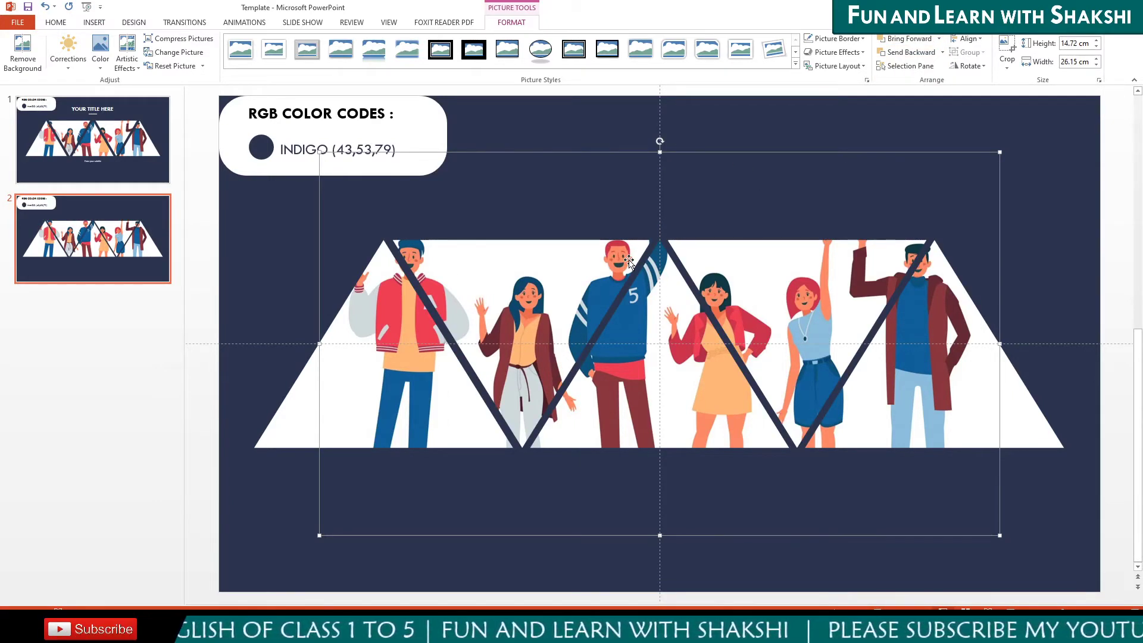
pyautogui.click(56, 23)
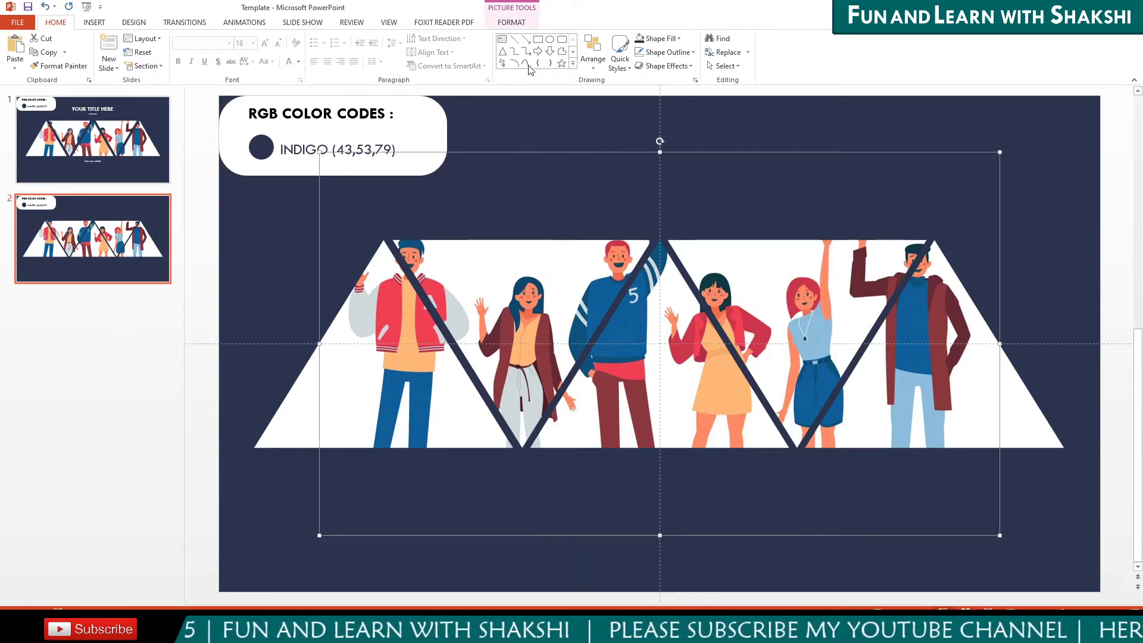
pyautogui.scroll(-3, 621, 191)
pyautogui.scroll(-1, 621, 192)
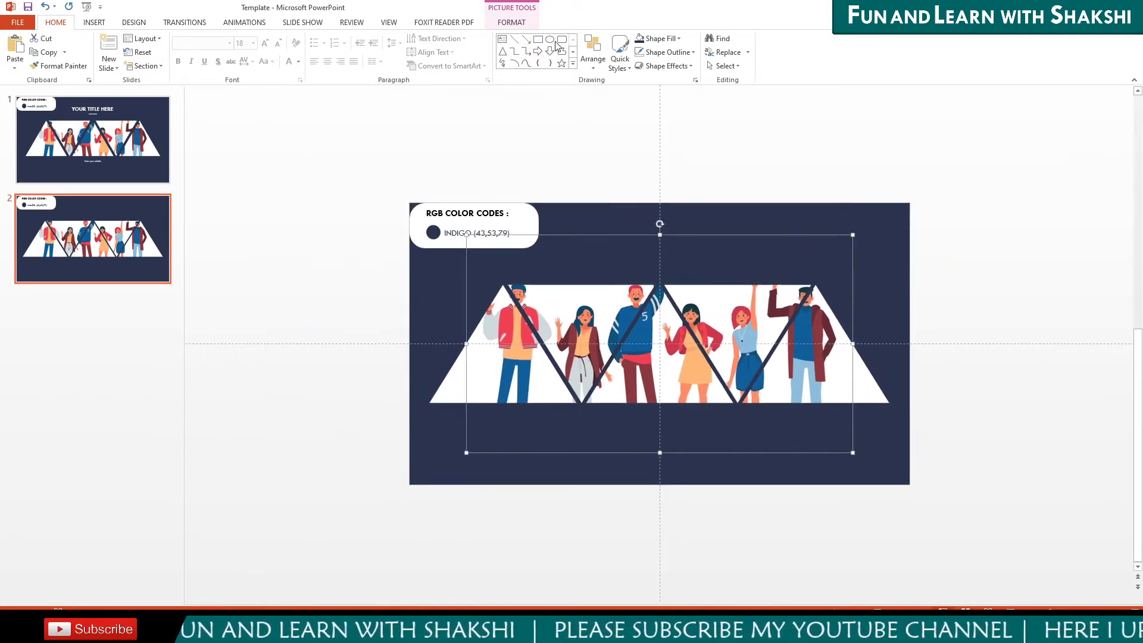
# Place a text box reading 'YOUR TITLE HERE' above the slide and select it.
pyautogui.click(548, 150)
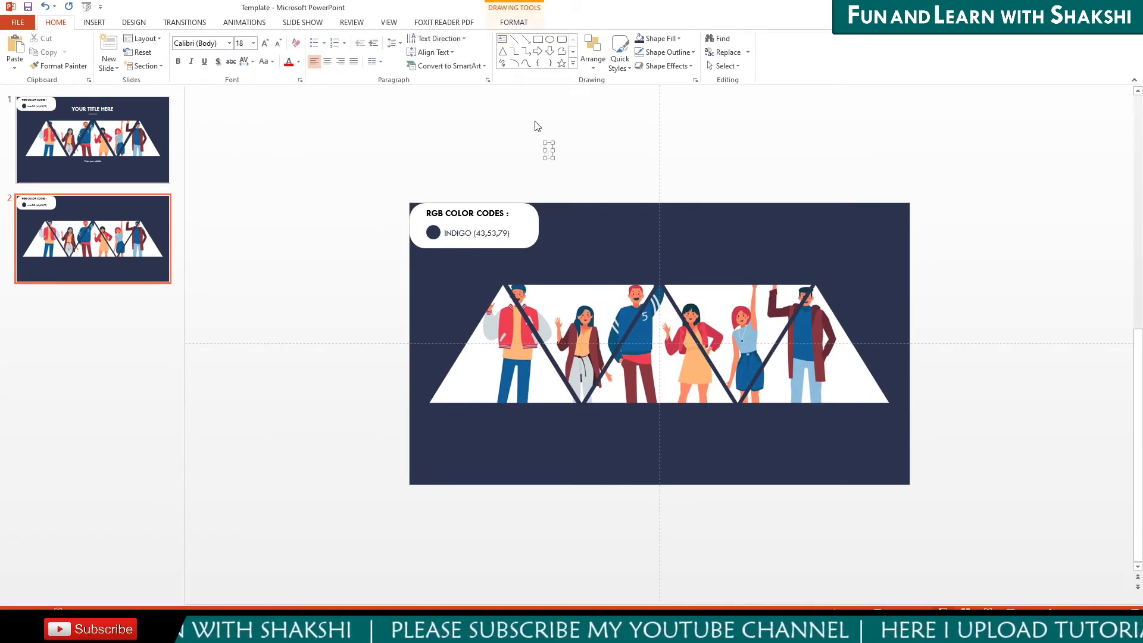
pyautogui.write('HI')
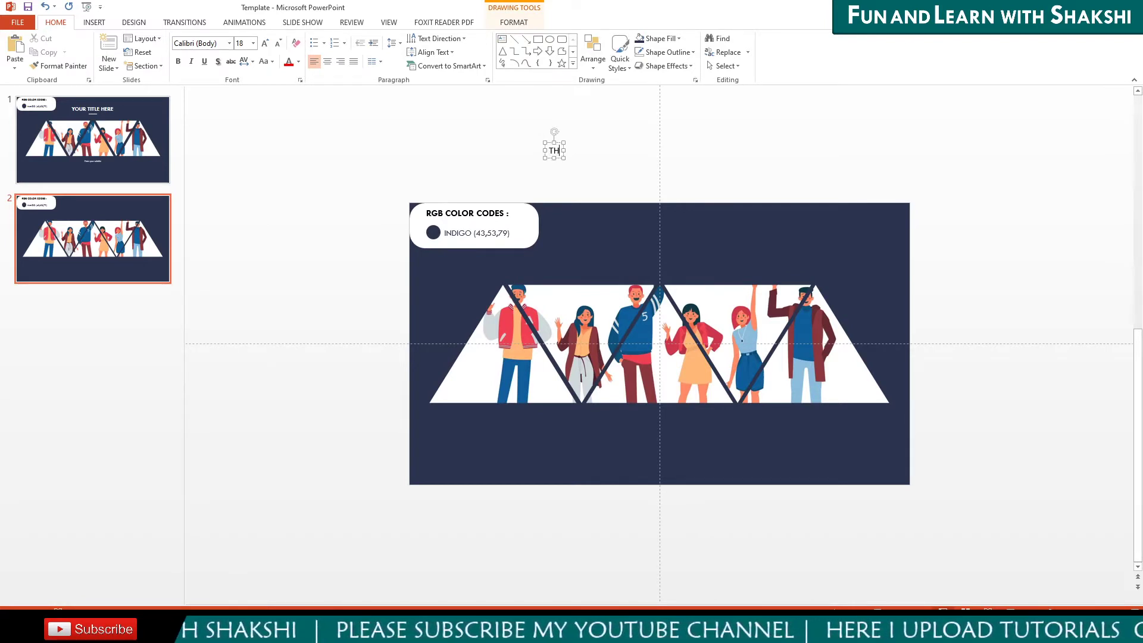
pyautogui.press('BackSpace')
pyautogui.press('BackSpace')
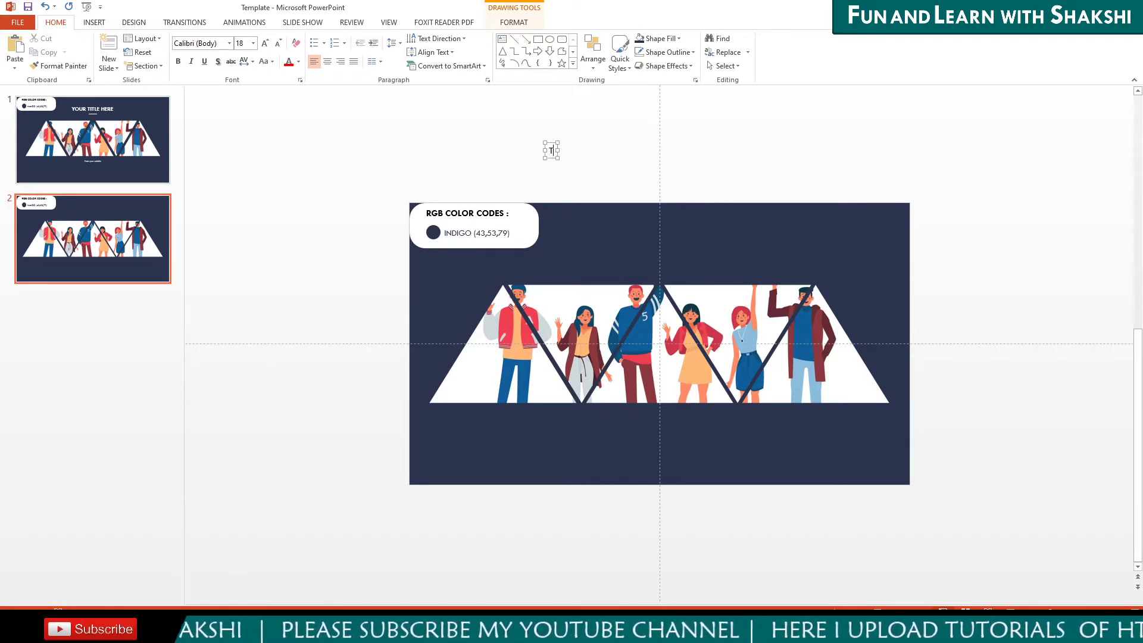
pyautogui.write('YOUR TIT')
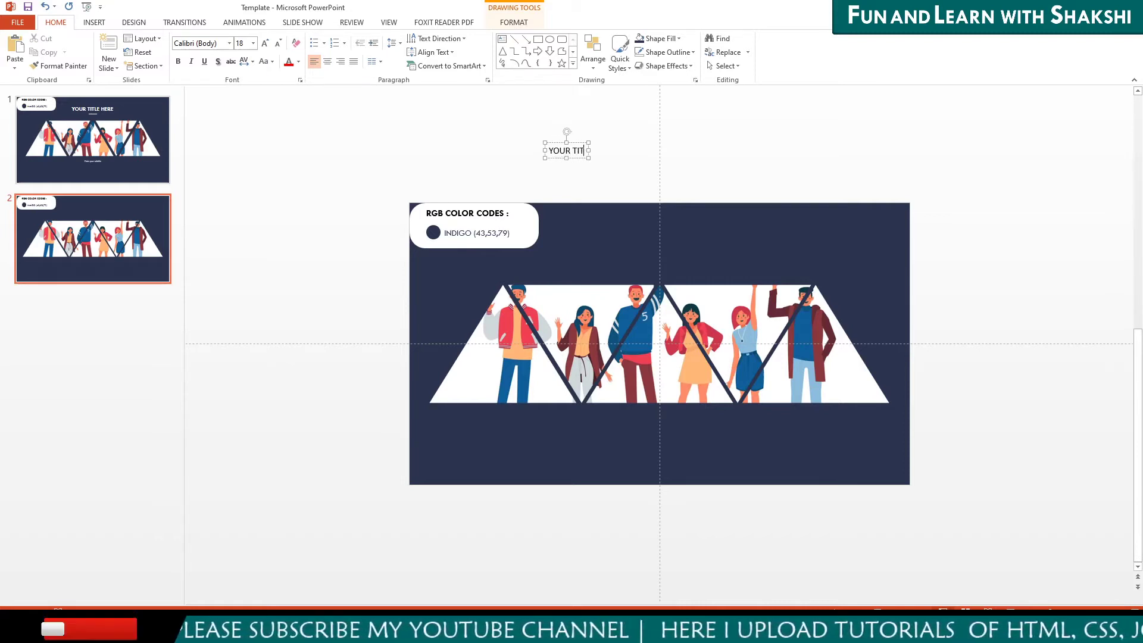
pyautogui.write('L')
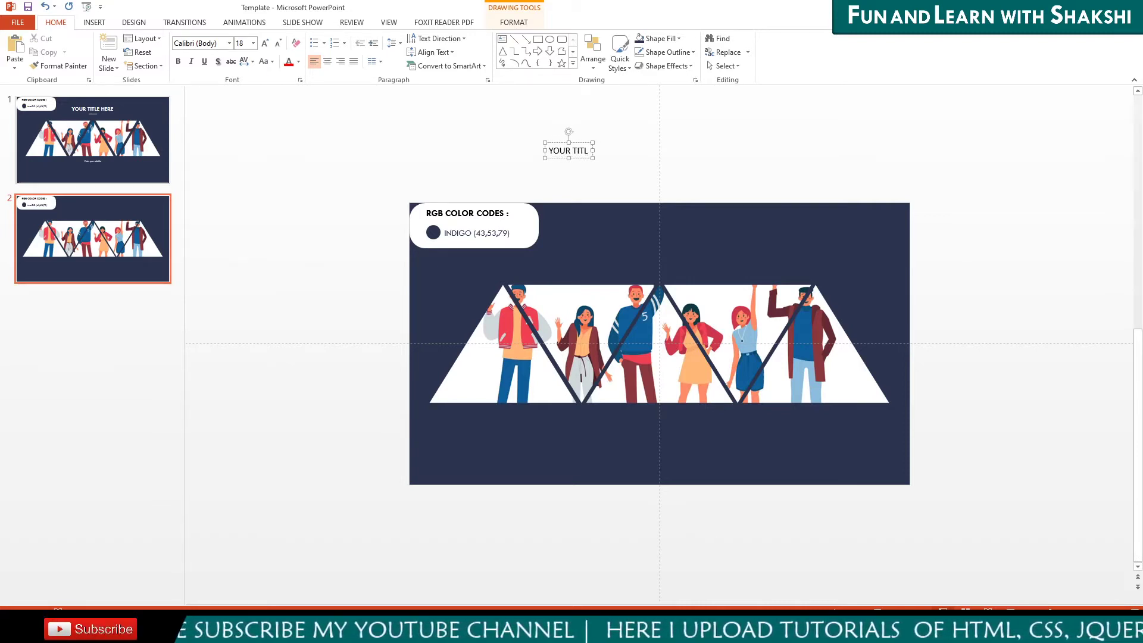
pyautogui.write('E HERE')
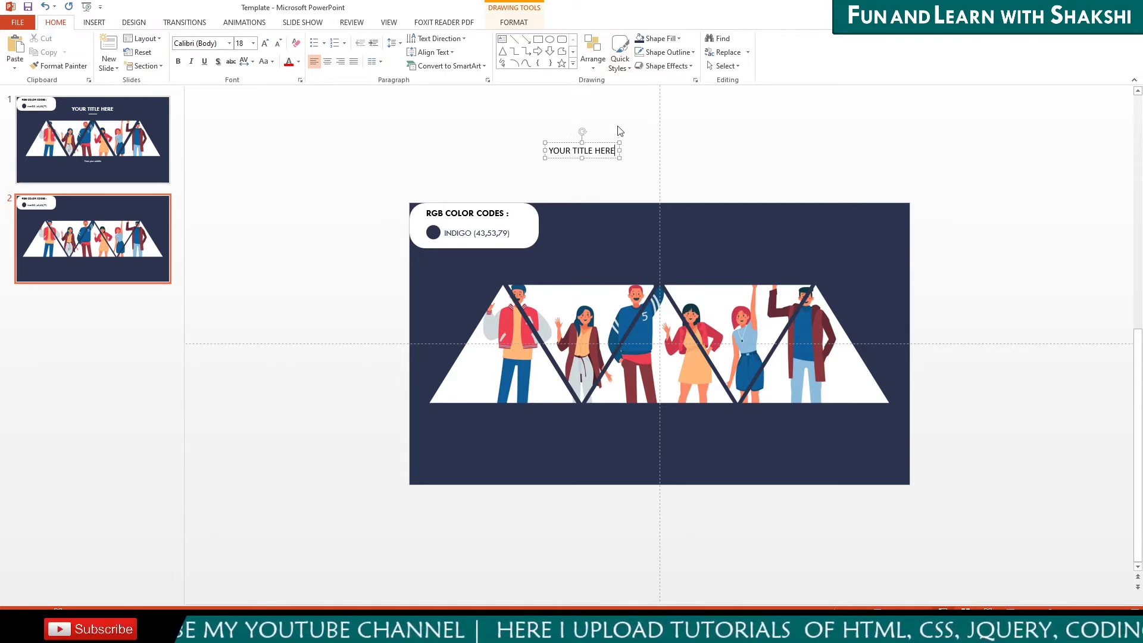
pyautogui.click(600, 144)
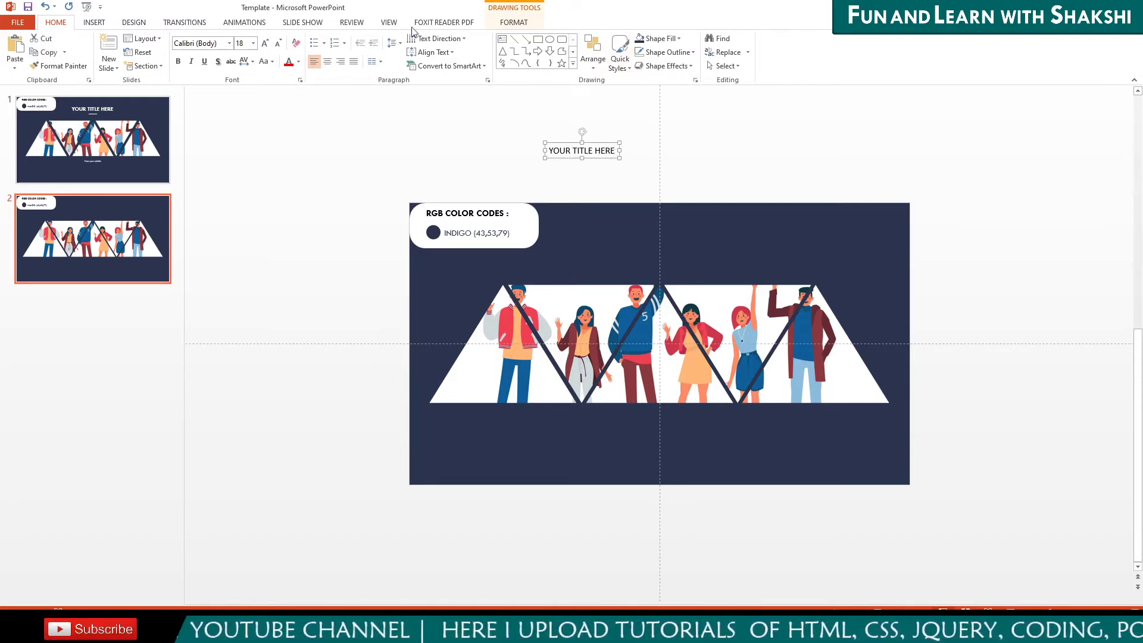
# Centre the title box on the slide and nudge it upward.
pyautogui.click(513, 21)
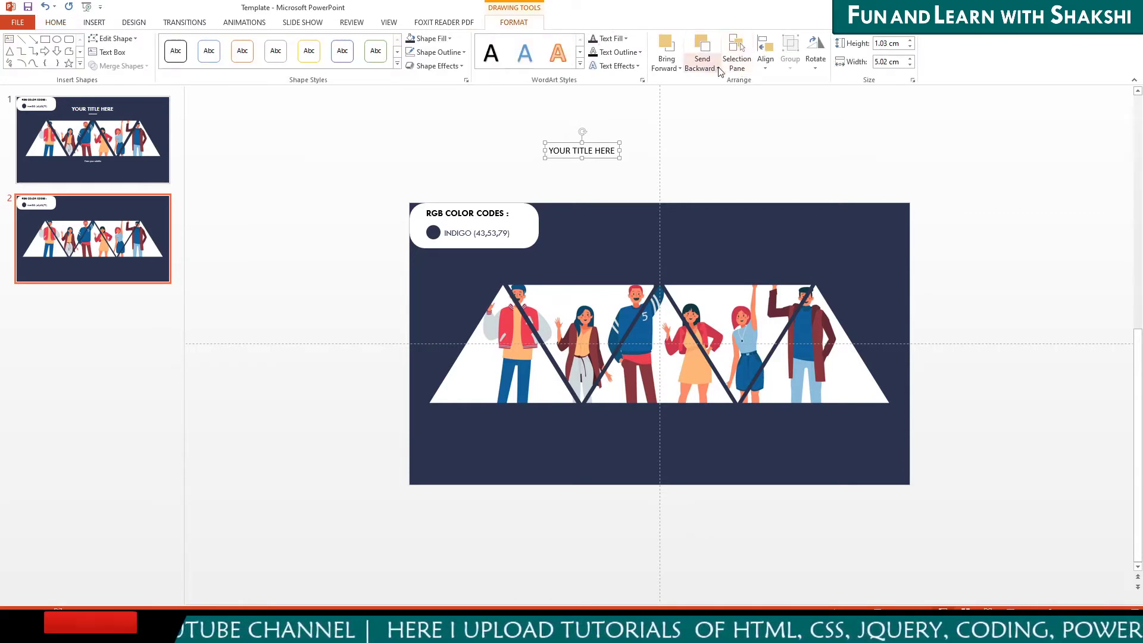
pyautogui.click(766, 57)
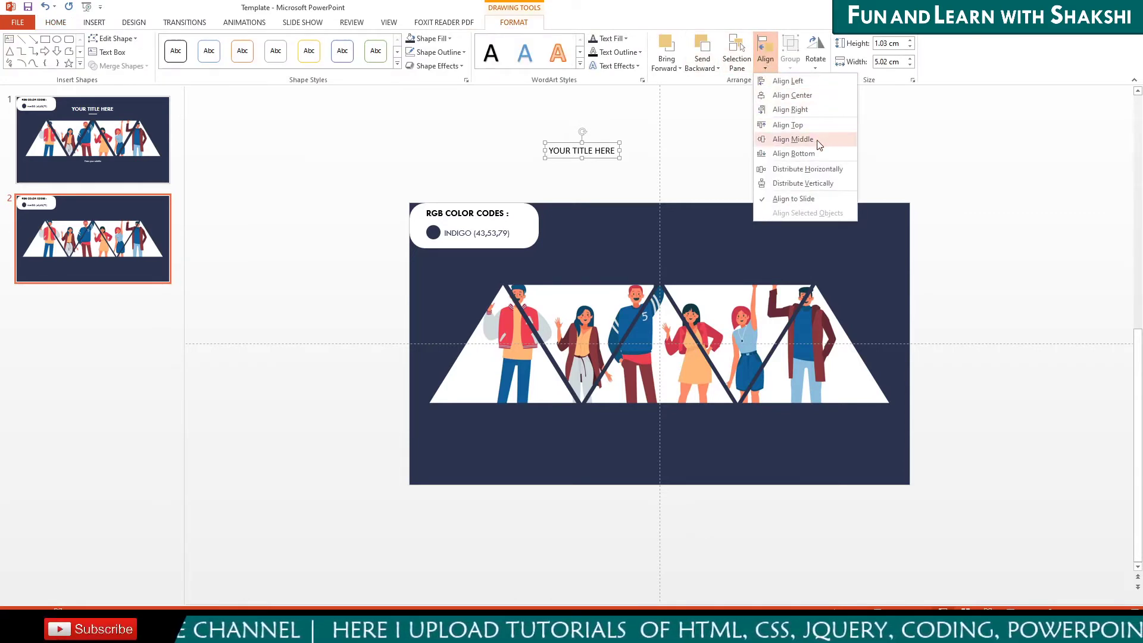
pyautogui.click(794, 132)
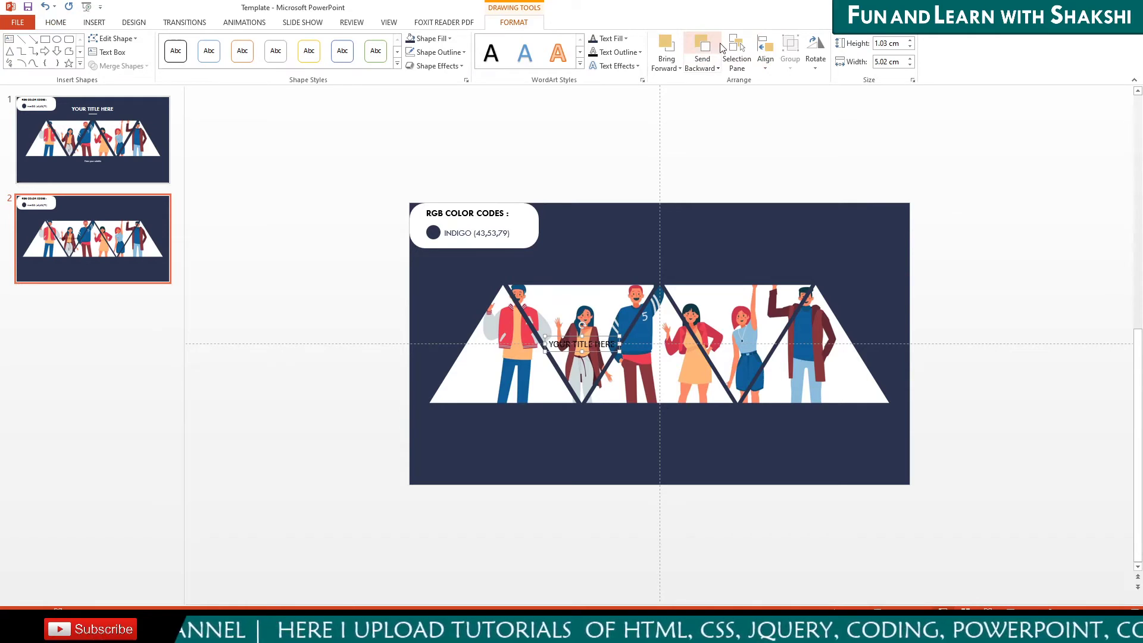
pyautogui.click(765, 59)
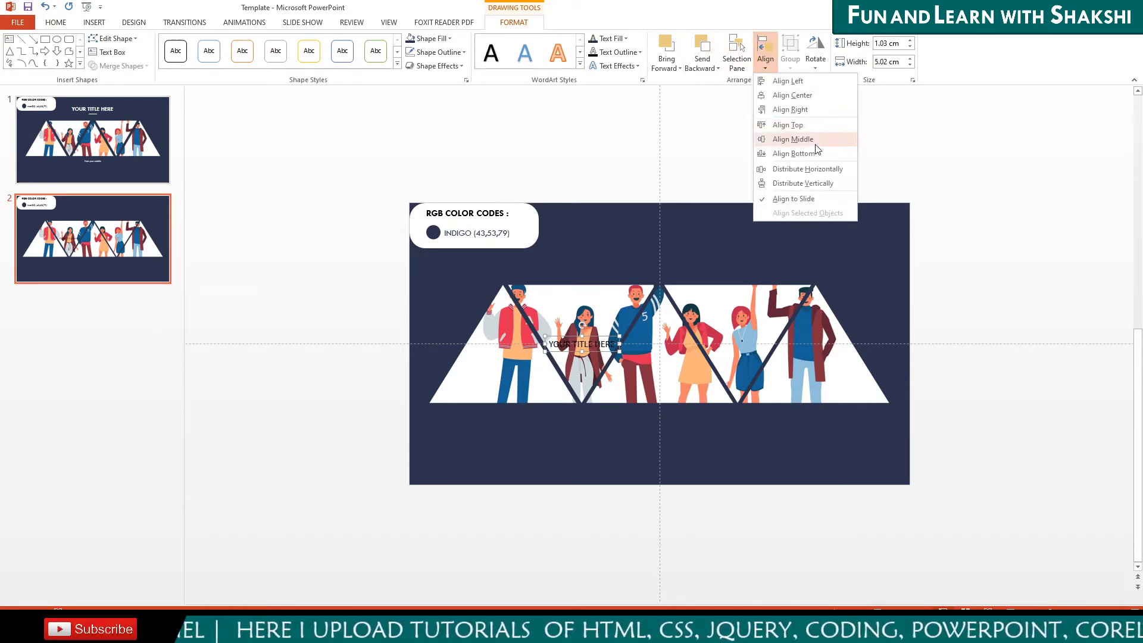
pyautogui.click(791, 95)
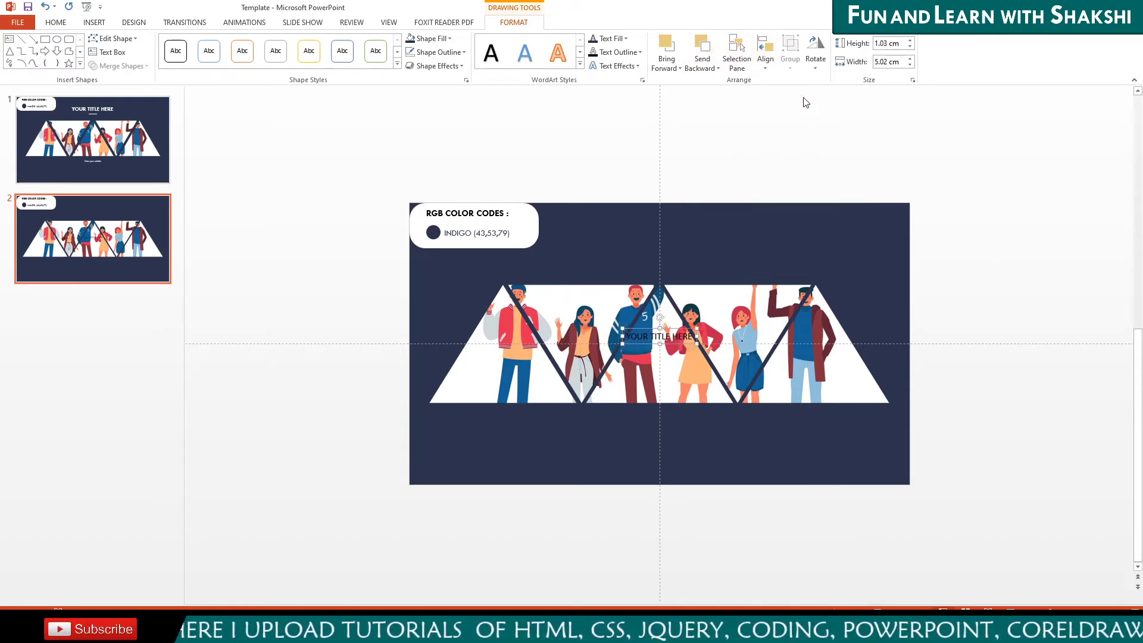
pyautogui.press('Up')
pyautogui.press('Up')
pyautogui.press('Up')
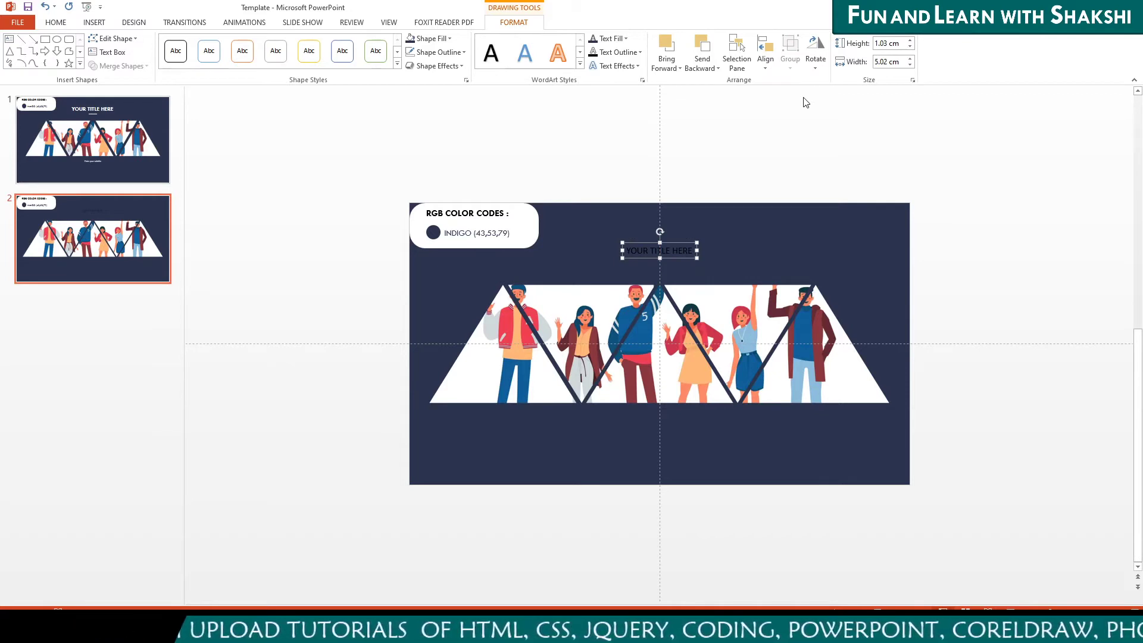
# Enlarge the title, make it bold, and set the font to Tw Cen MT.
pyautogui.click(56, 22)
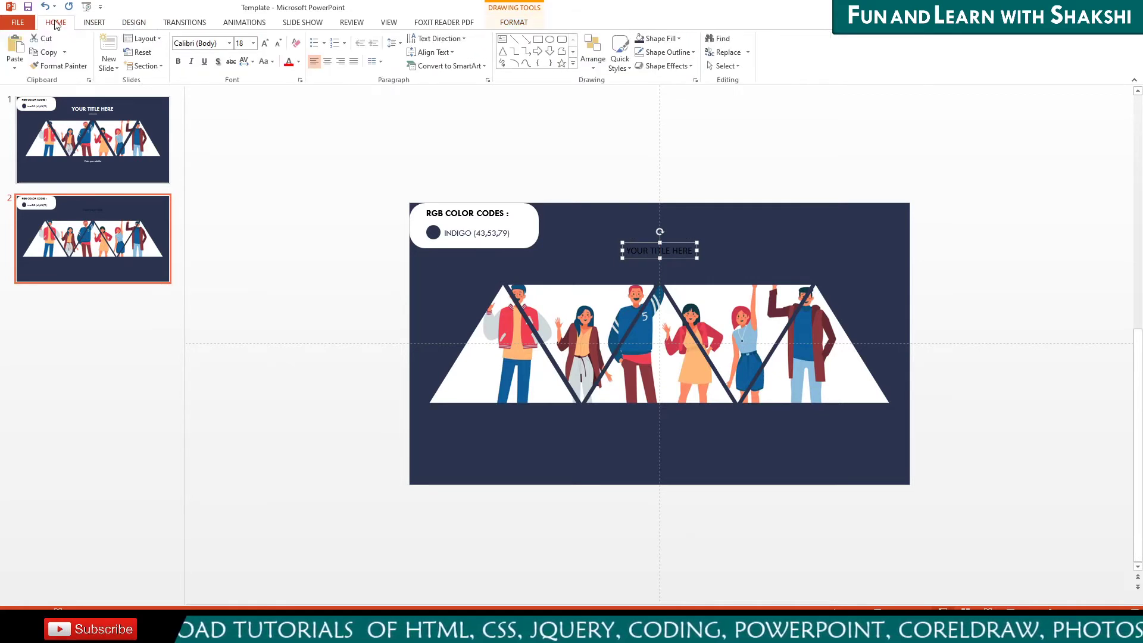
pyautogui.click(263, 43)
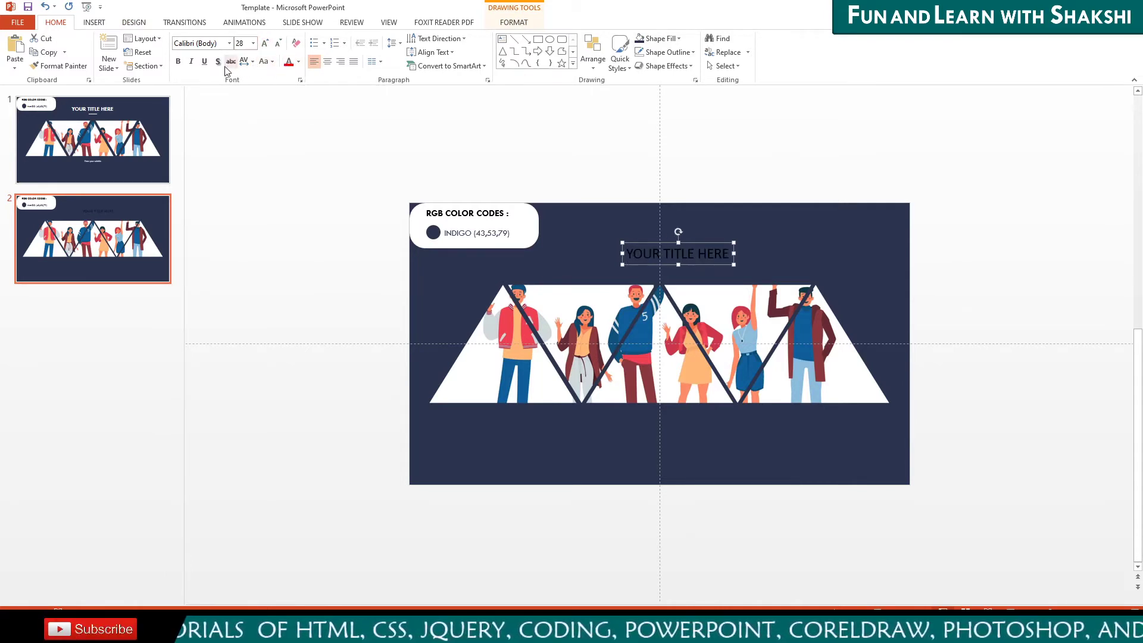
pyautogui.click(178, 62)
pyautogui.click(196, 42)
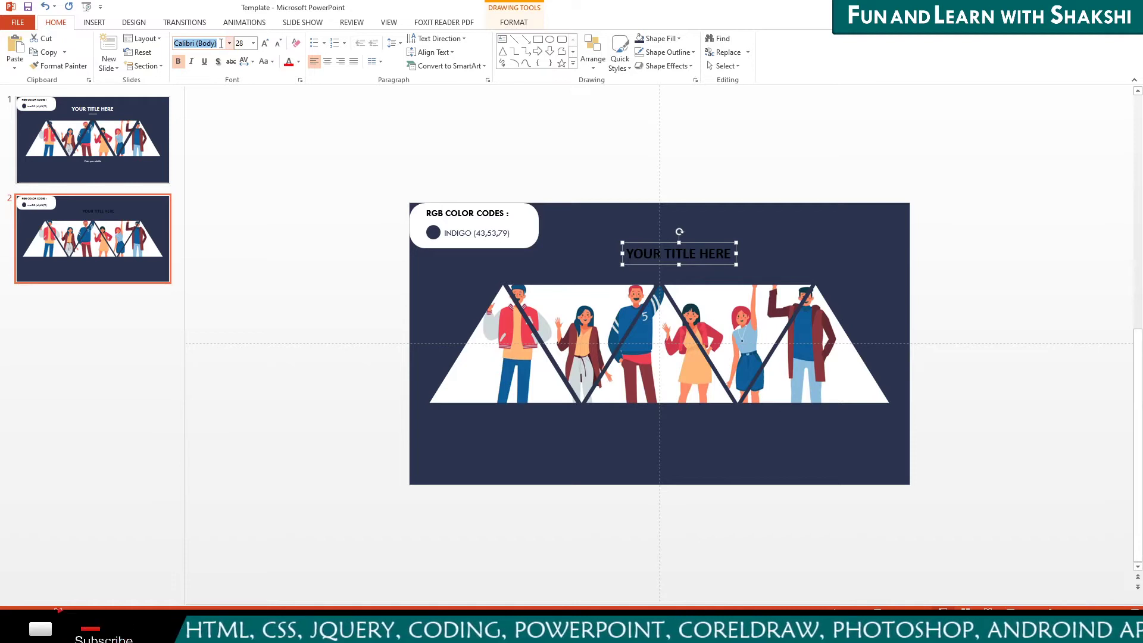
pyautogui.write('Tw Cen MT')
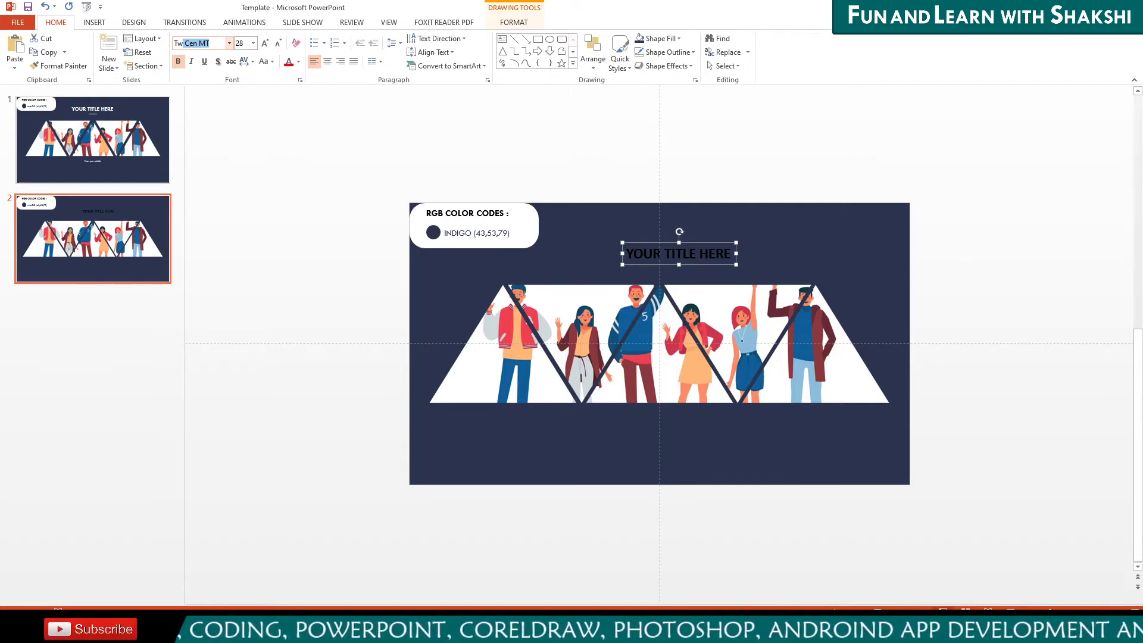
pyautogui.press('Return')
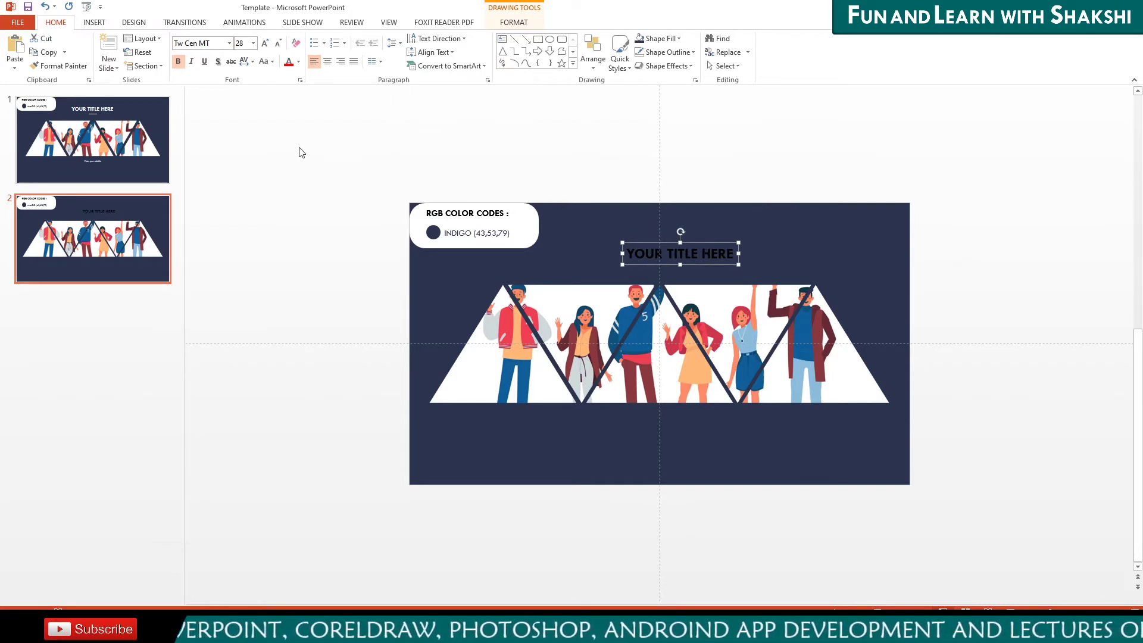
# Centre the restyled title horizontally on the slide.
pyautogui.click(514, 22)
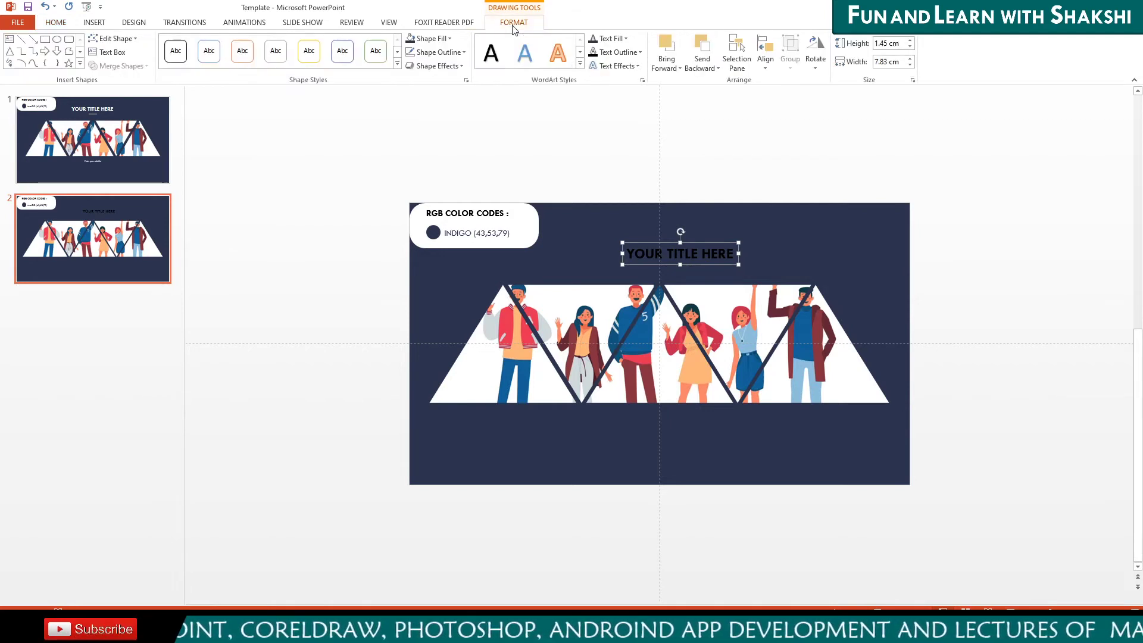
pyautogui.click(765, 59)
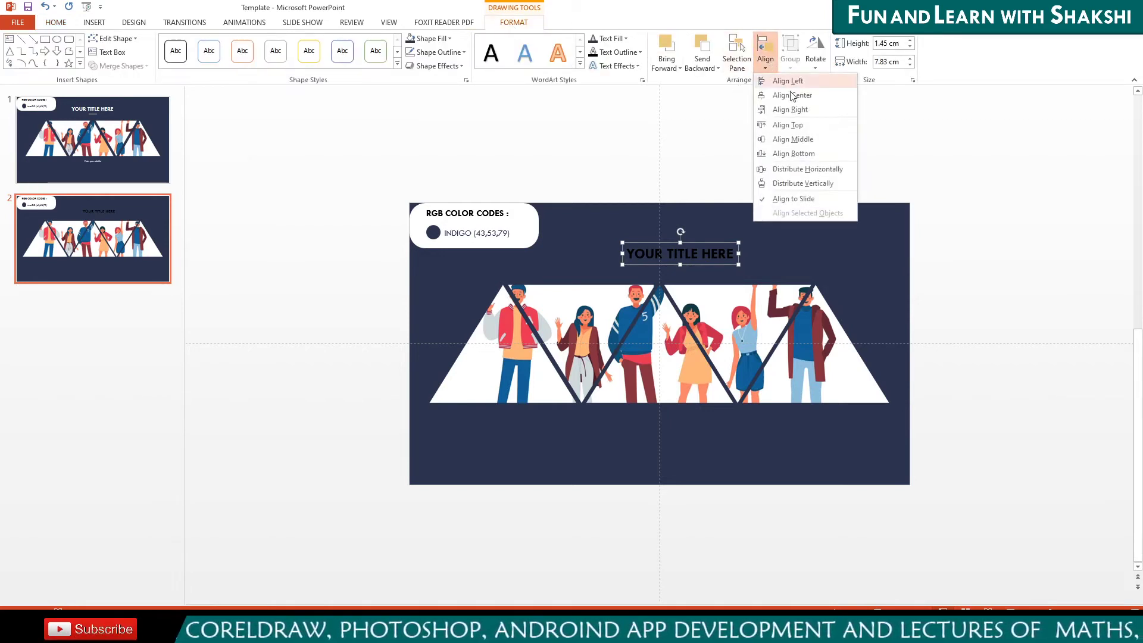
pyautogui.click(791, 95)
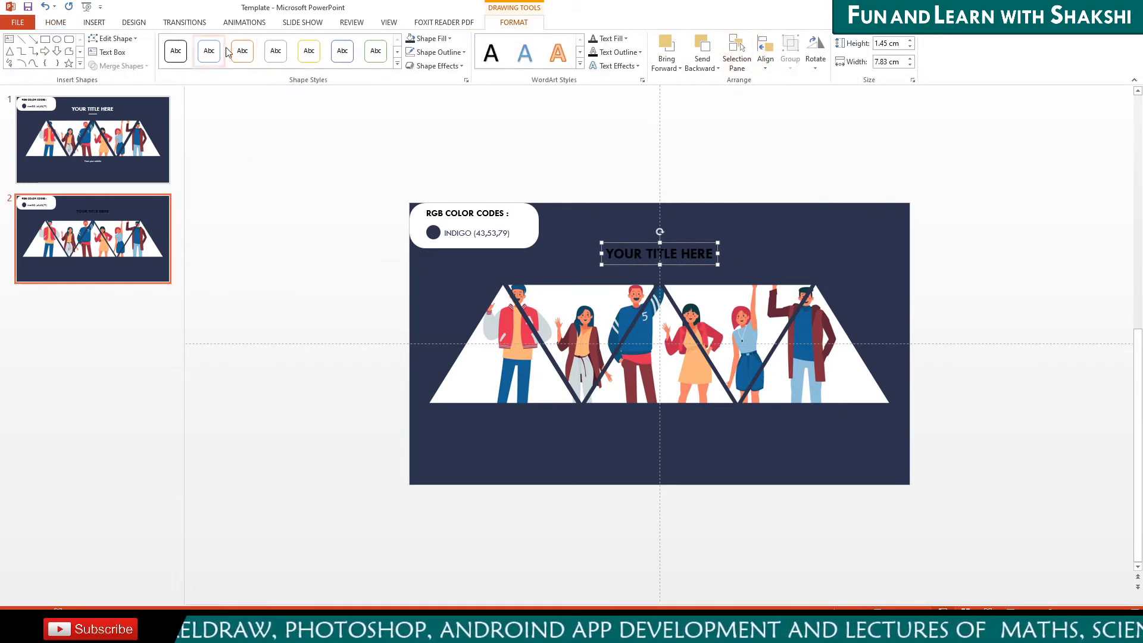
# Enlarge the title to size 36 and re-centre it horizontally.
pyautogui.click(55, 23)
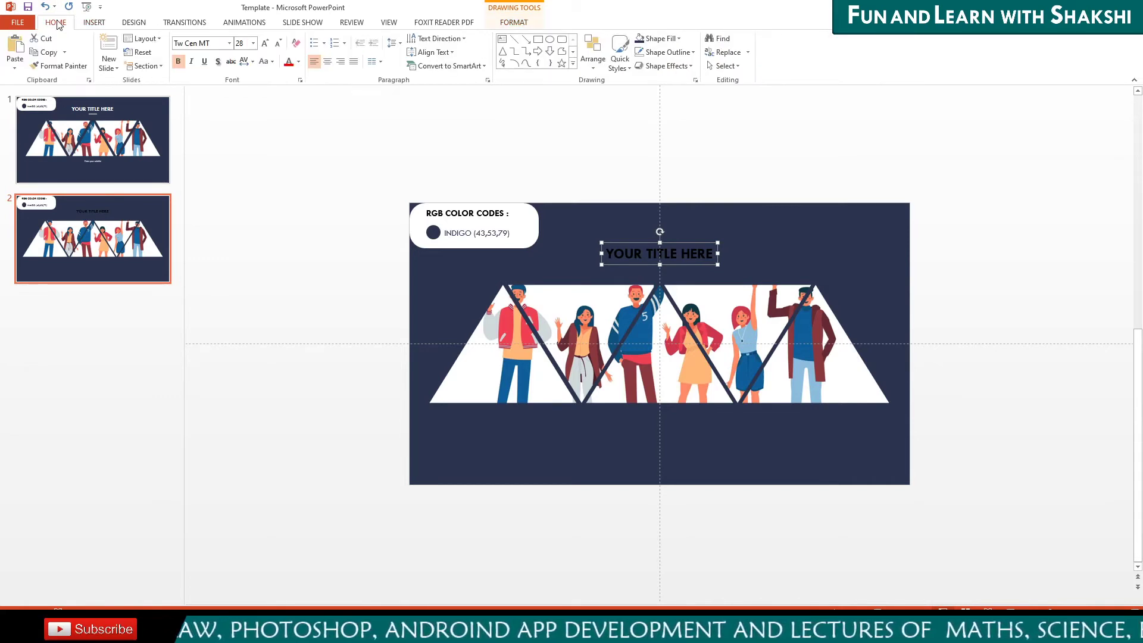
pyautogui.click(267, 43)
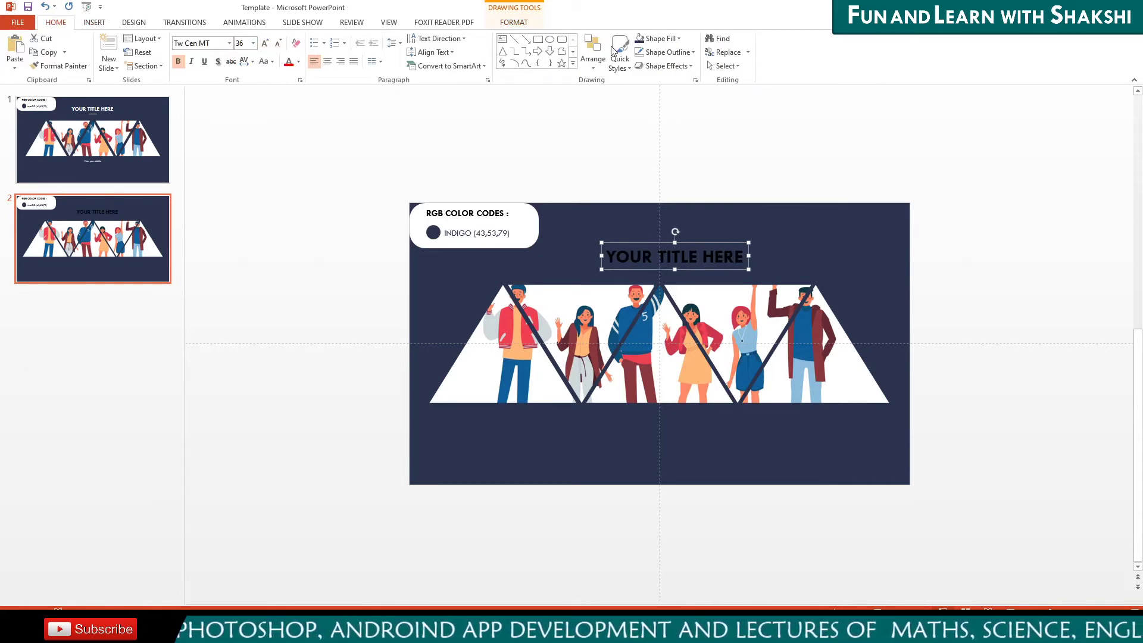
pyautogui.click(513, 22)
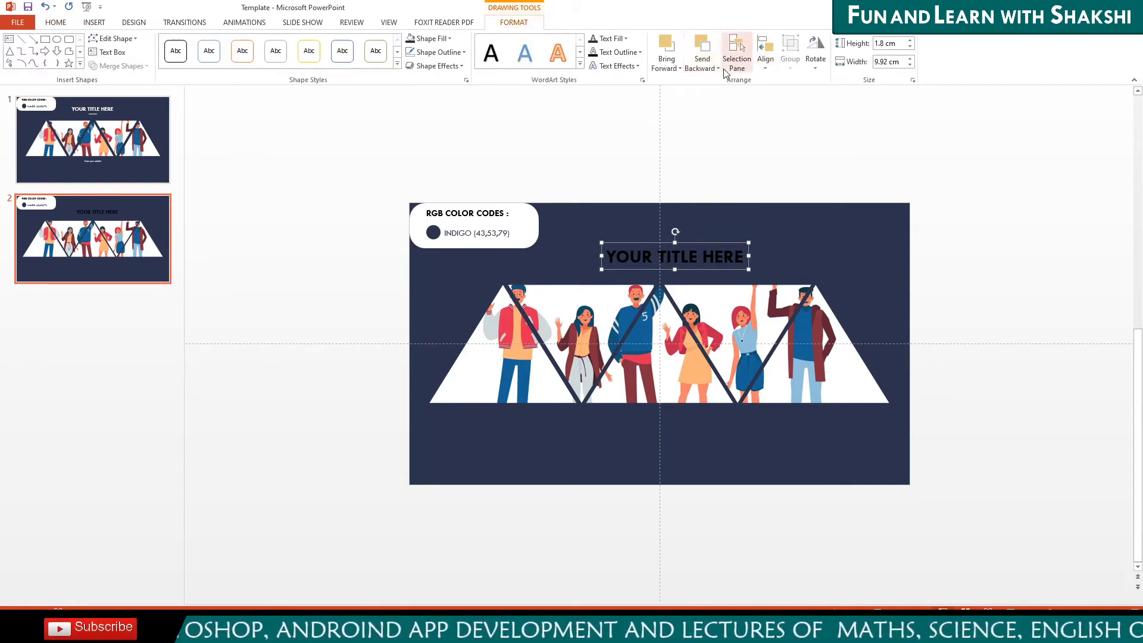
pyautogui.click(765, 61)
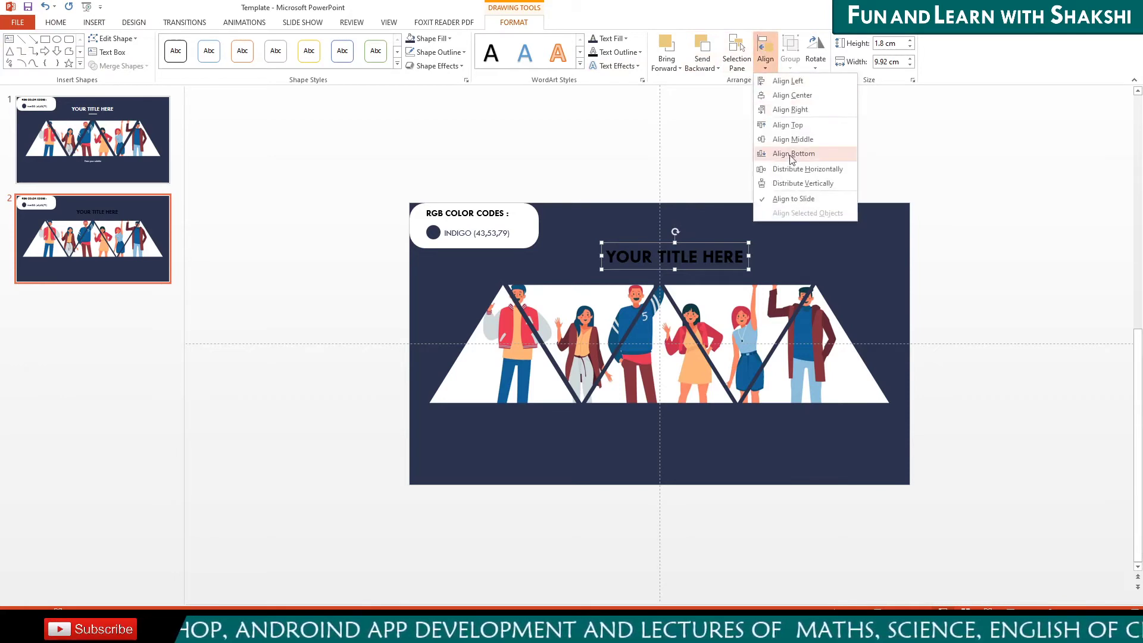
pyautogui.click(790, 96)
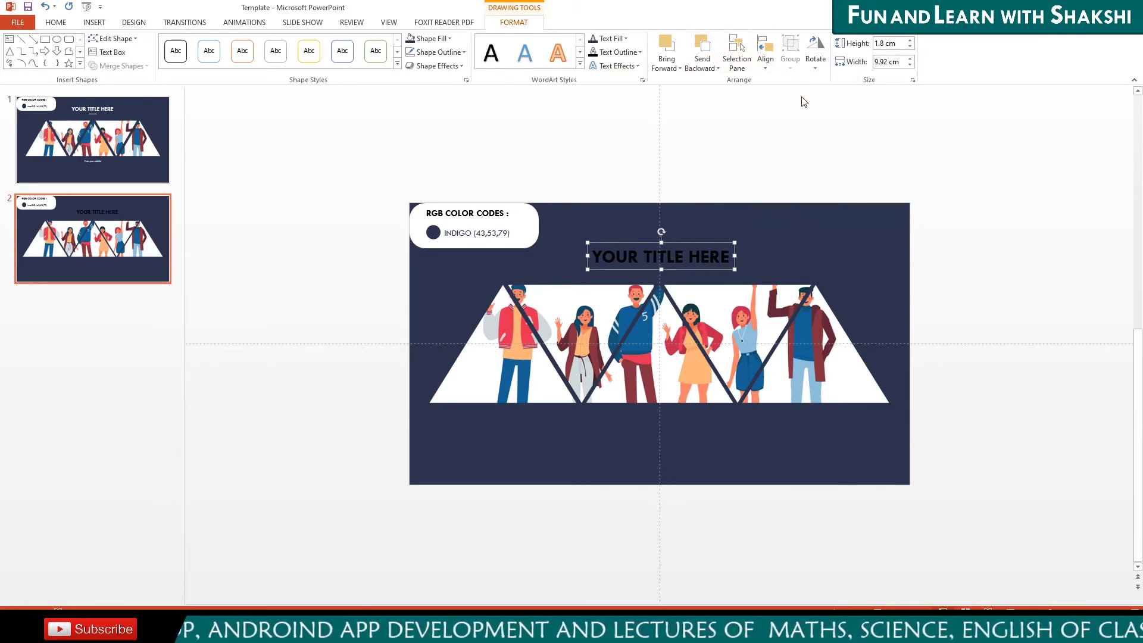
pyautogui.click(55, 22)
pyautogui.click(301, 62)
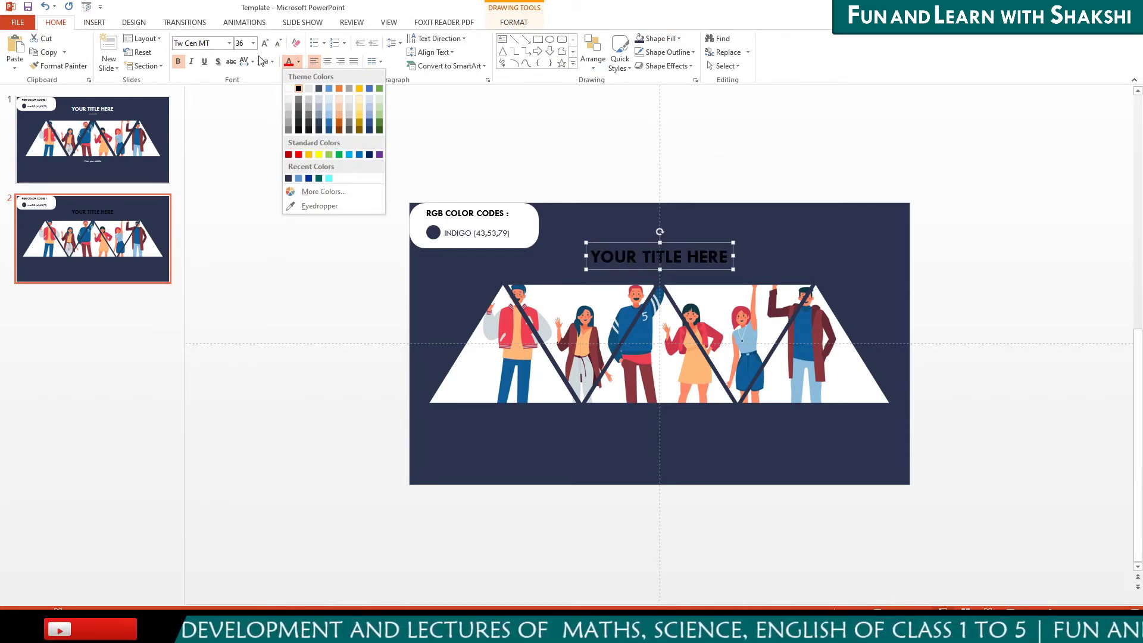
# Colour the title white and nudge it into place just above the illustration band.
pyautogui.click(290, 89)
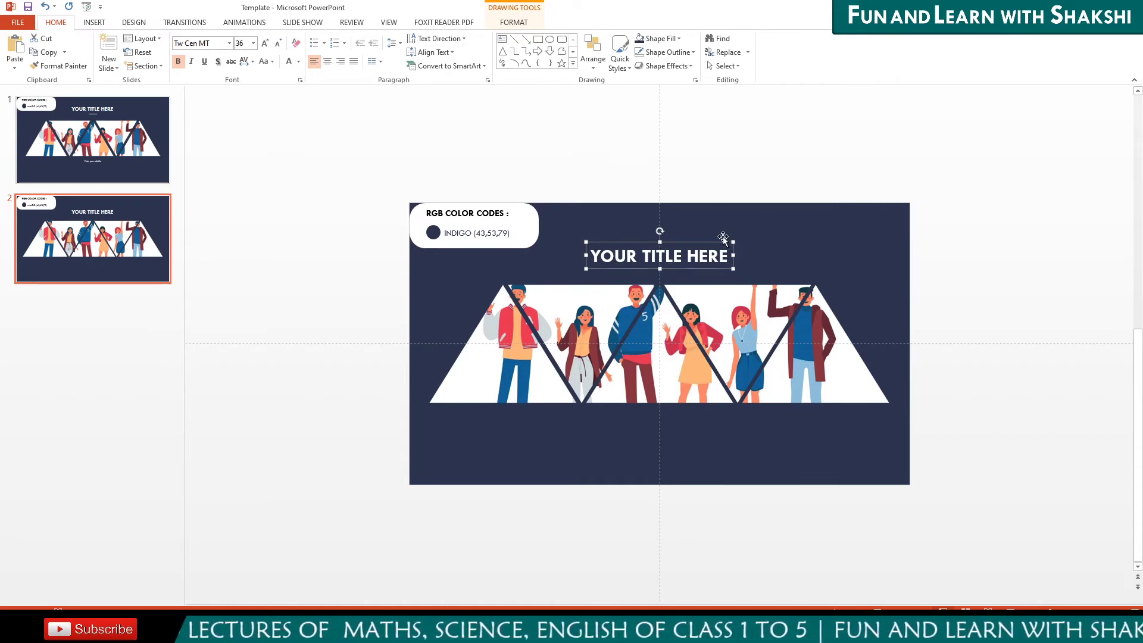
pyautogui.press('Up')
pyautogui.press('Up')
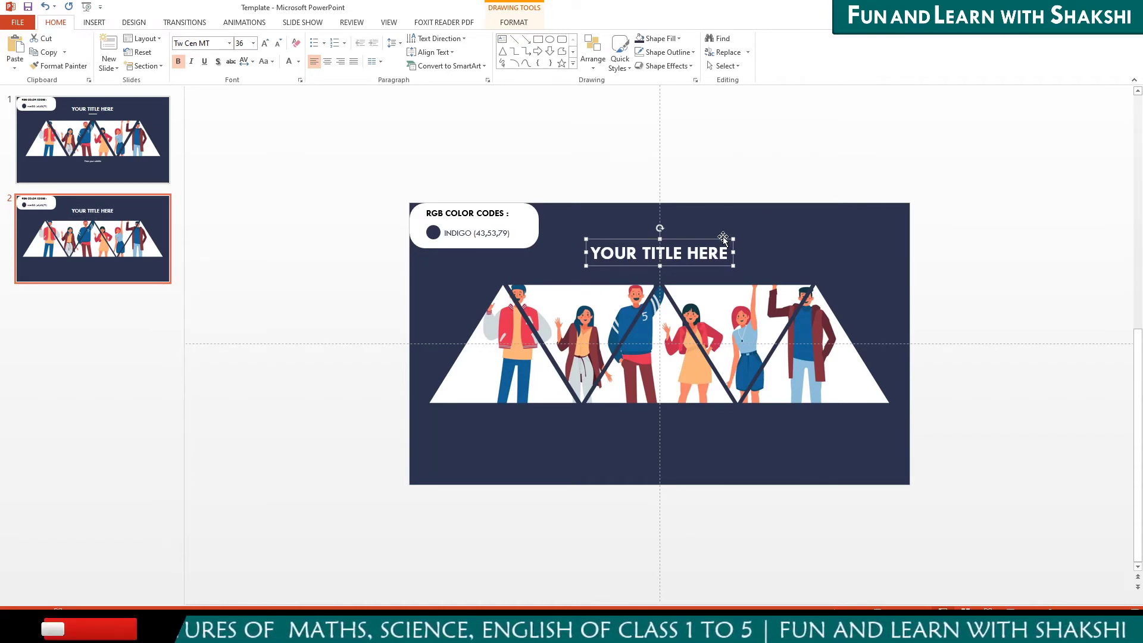
pyautogui.press('Down')
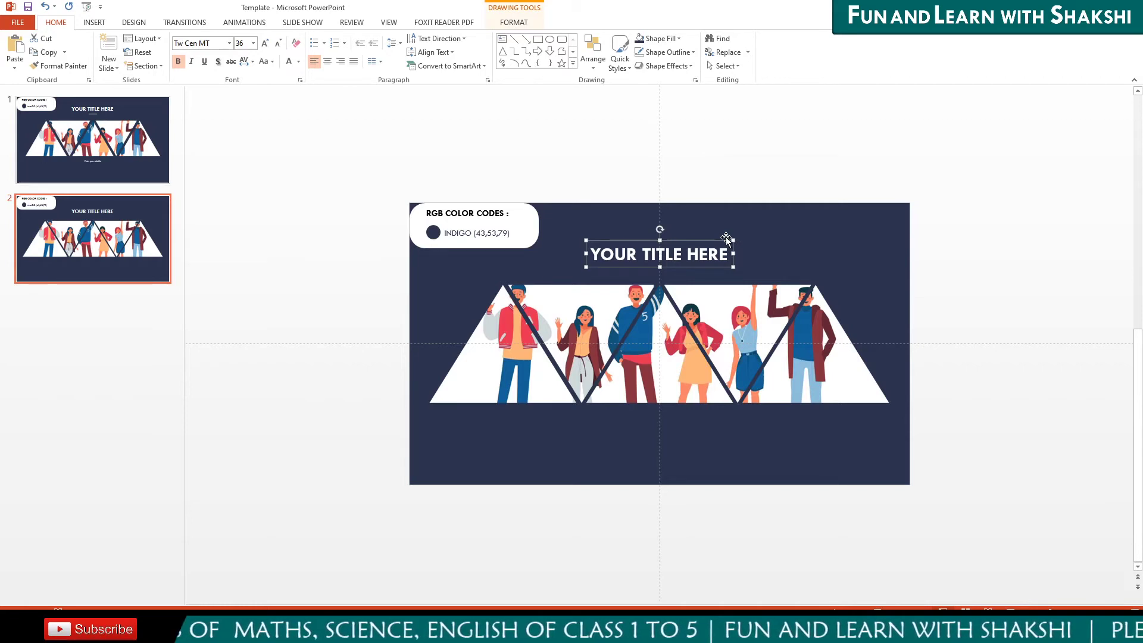
pyautogui.press('Down')
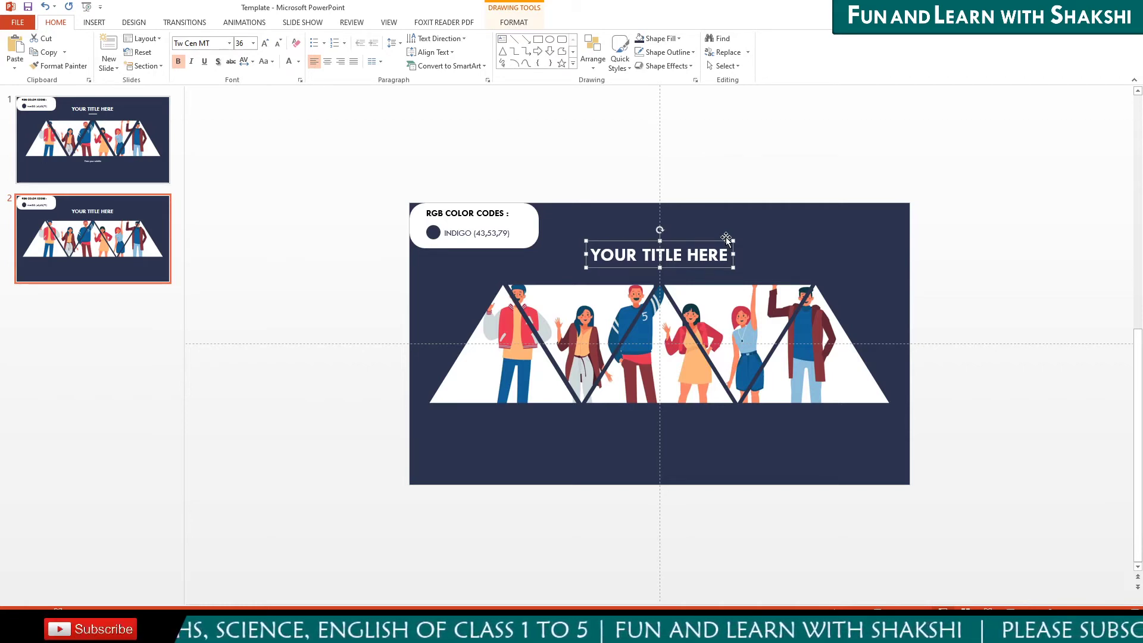
pyautogui.press('Up')
pyautogui.press('Up')
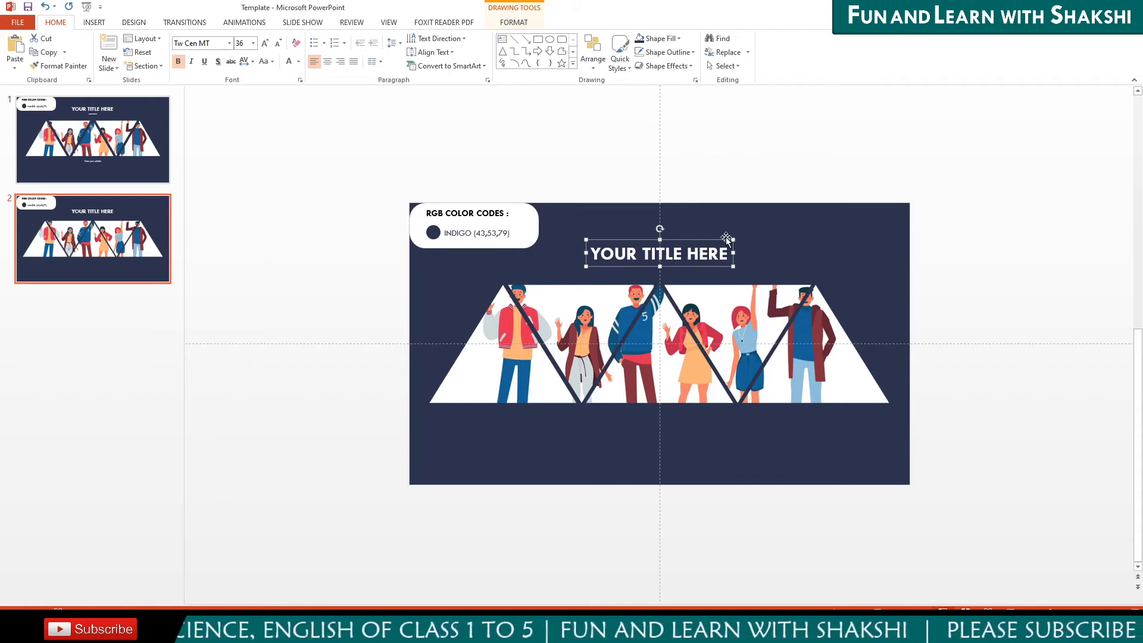
pyautogui.press('Up')
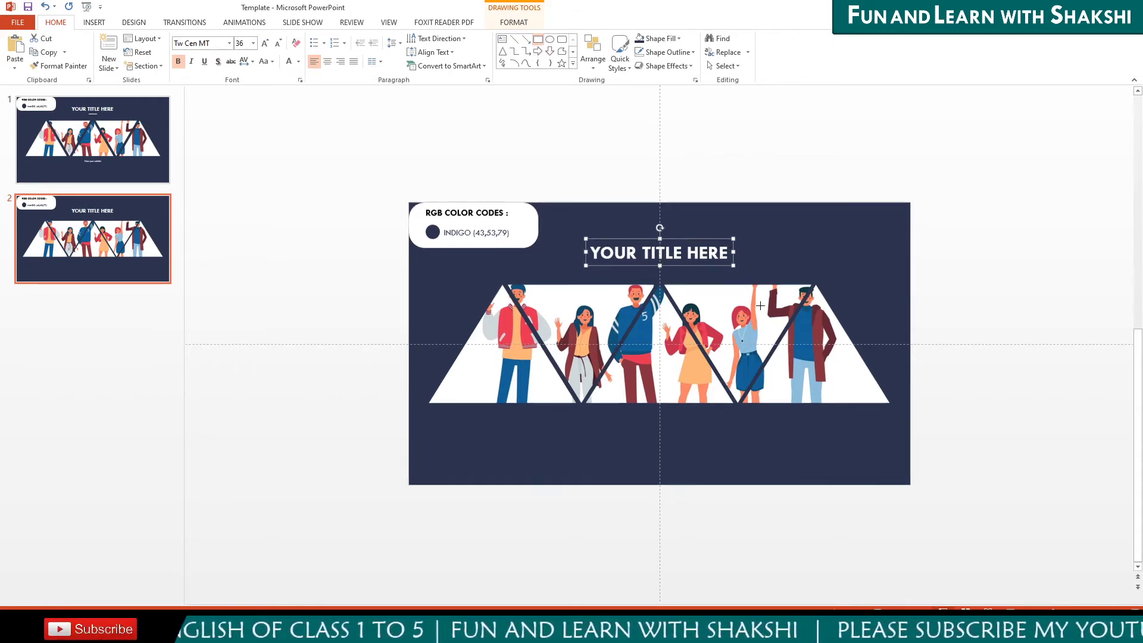
pyautogui.scroll(3, 760, 306)
pyautogui.scroll(3, 760, 306)
pyautogui.scroll(1, 563, 459)
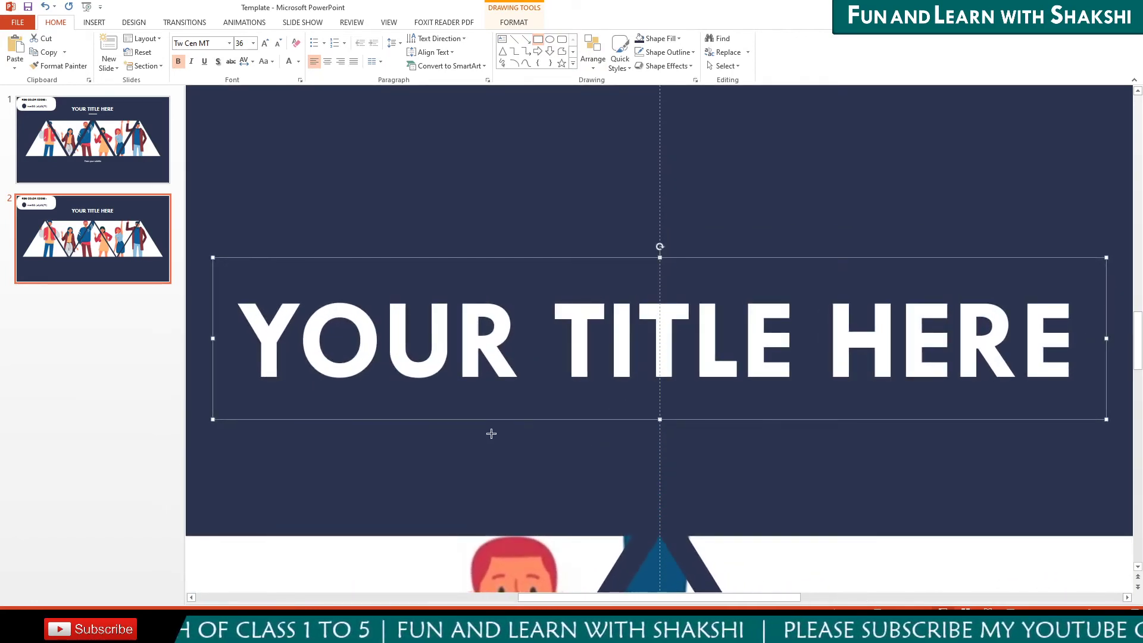
# Draw a rectangle bar under the title and shorten it from both ends.
pyautogui.moveTo(492, 434)
pyautogui.mouseDown()
pyautogui.moveTo(881, 458)
pyautogui.moveTo(812, 470)
pyautogui.mouseUp()
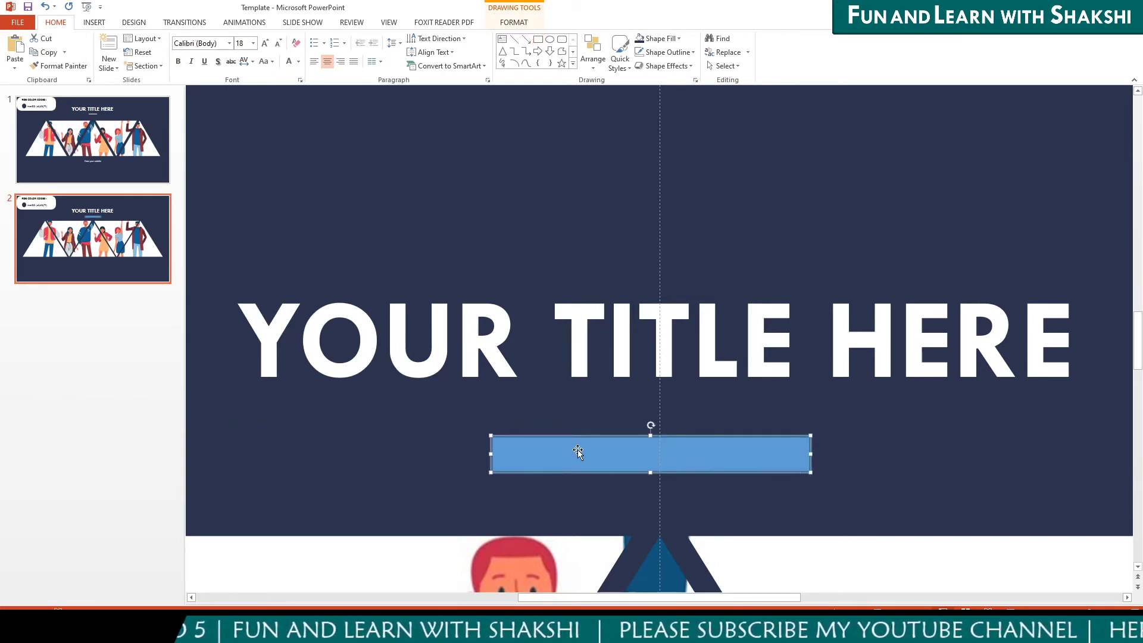
pyautogui.moveTo(491, 454)
pyautogui.mouseDown()
pyautogui.moveTo(547, 454)
pyautogui.moveTo(526, 451)
pyautogui.mouseUp()
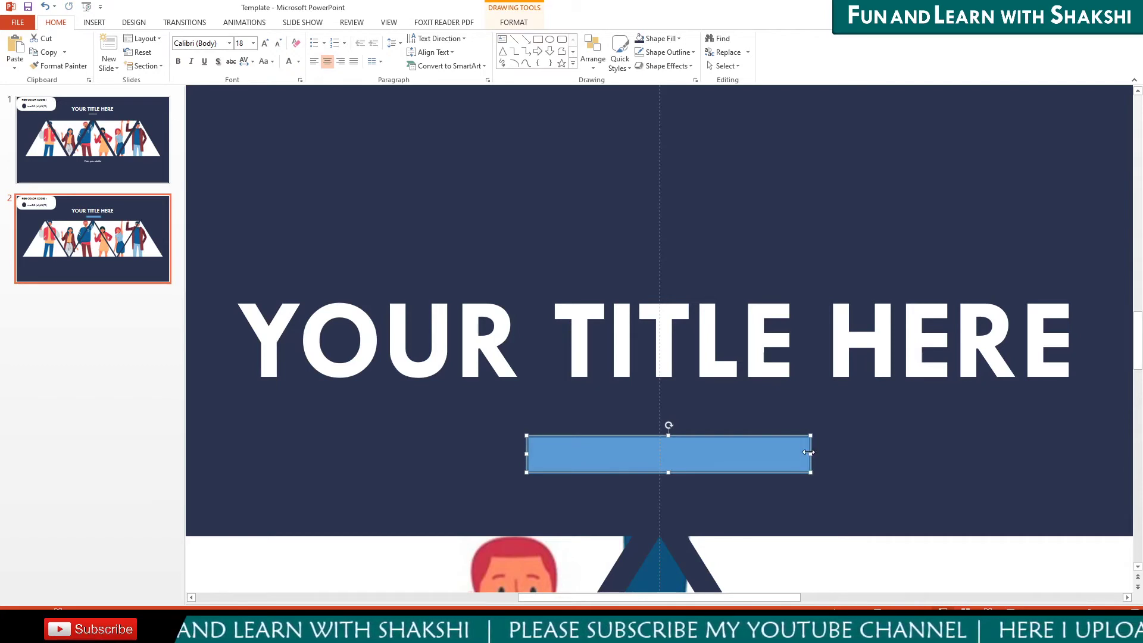
pyautogui.moveTo(810, 456)
pyautogui.mouseDown()
pyautogui.moveTo(755, 462)
pyautogui.moveTo(776, 462)
pyautogui.mouseUp()
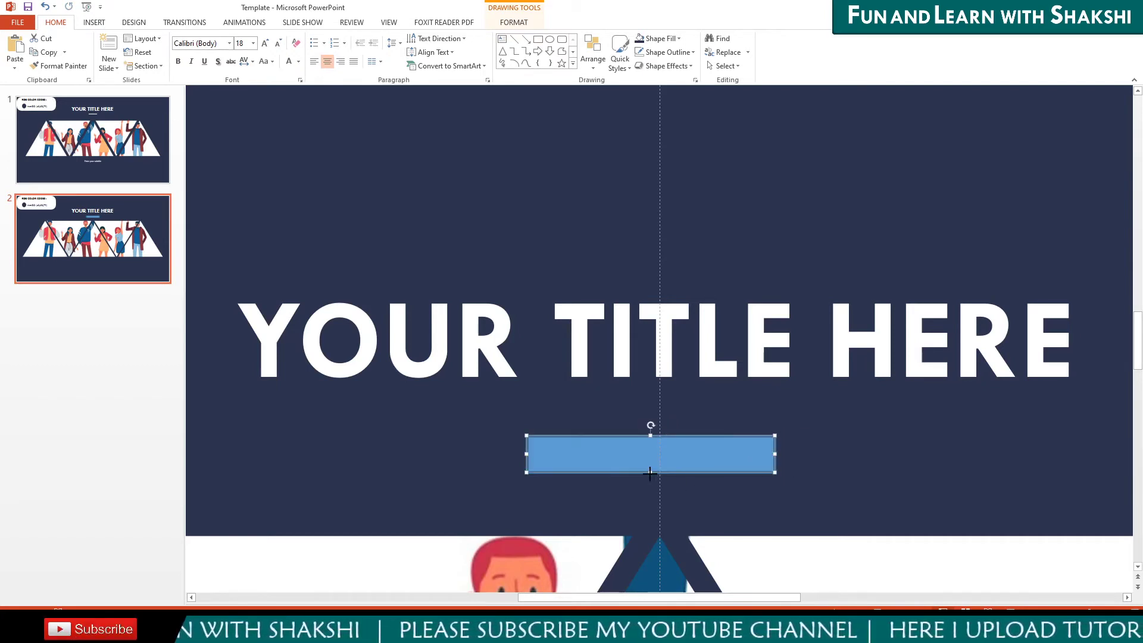
pyautogui.click(513, 21)
# Give the underline bar a white fill and no outline.
pyautogui.click(444, 40)
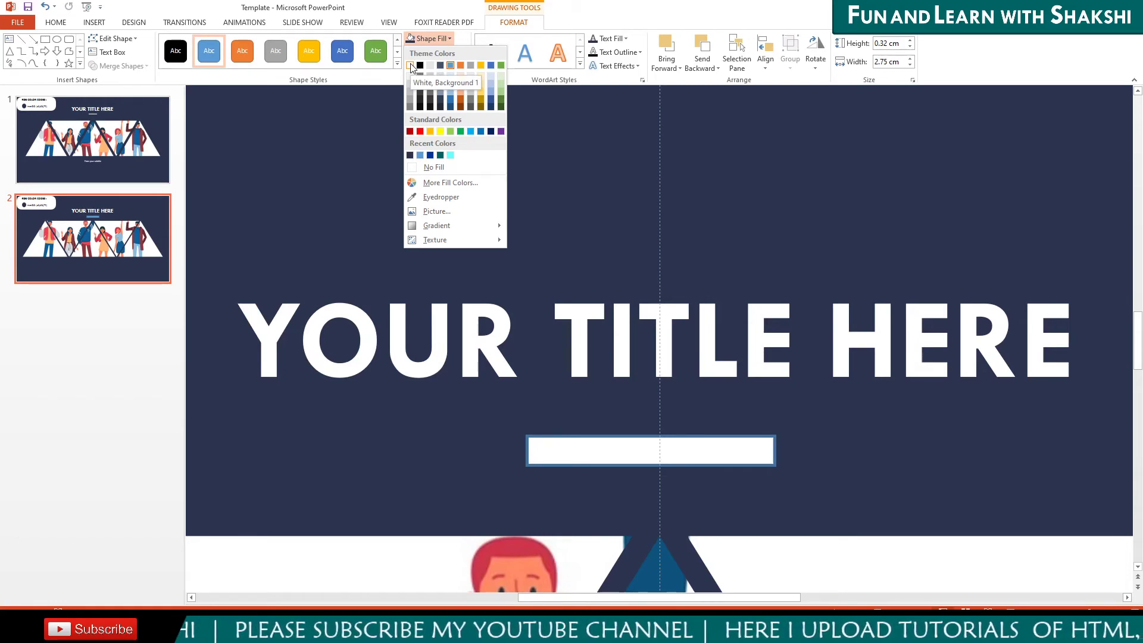
pyautogui.click(412, 68)
pyautogui.click(463, 53)
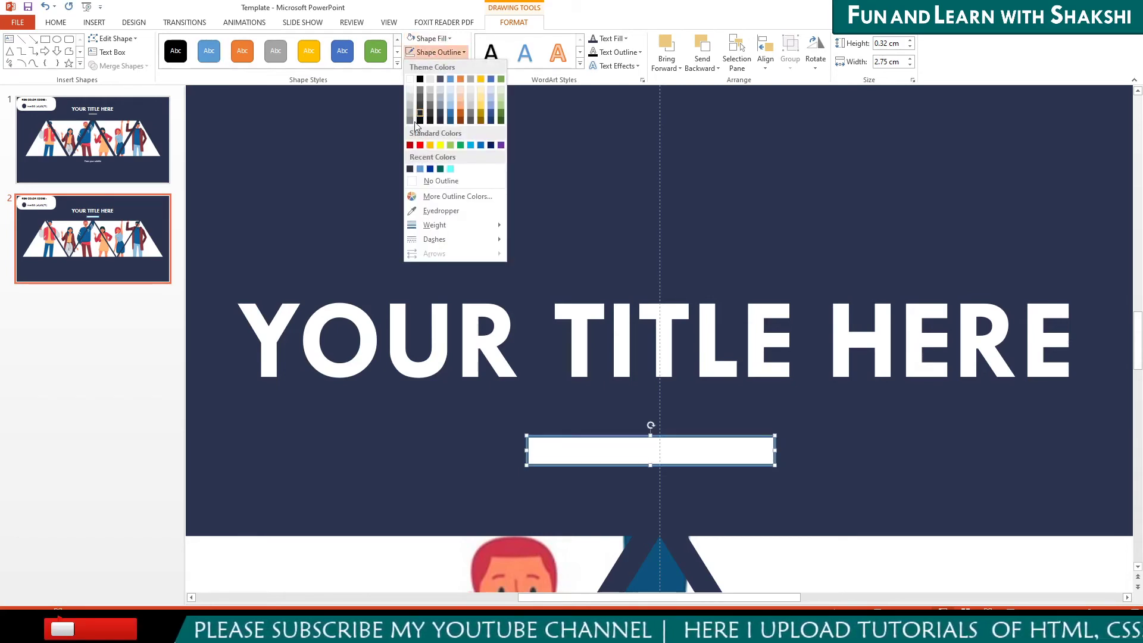
pyautogui.click(440, 180)
pyautogui.scroll(-3, 765, 251)
pyautogui.scroll(-2, 765, 251)
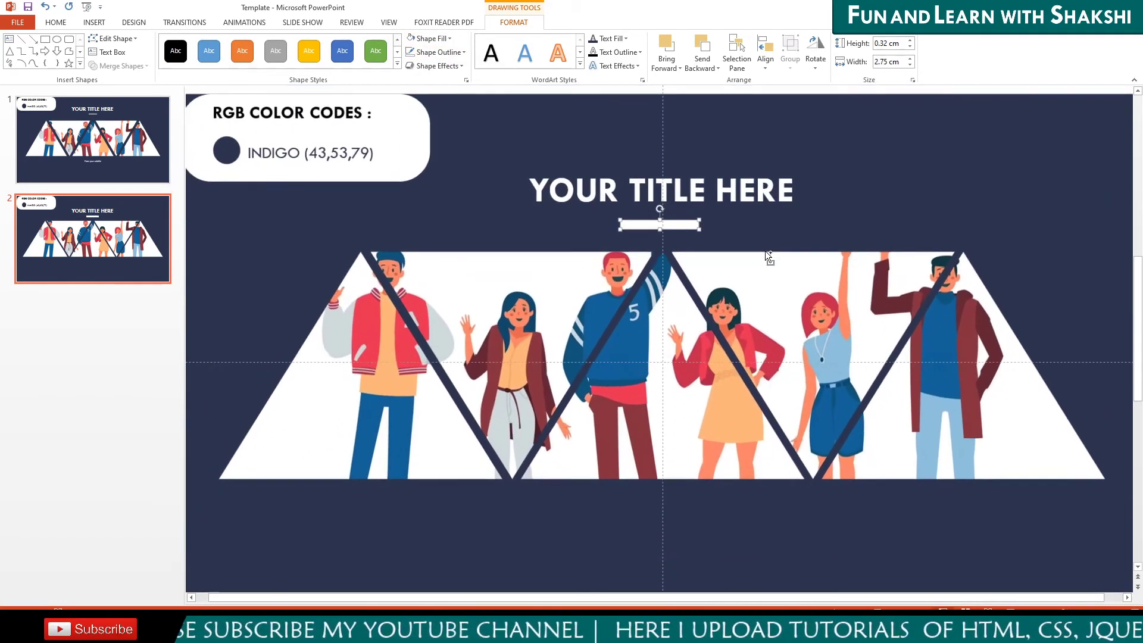
pyautogui.scroll(1, 766, 251)
pyautogui.scroll(-1, 766, 251)
pyautogui.scroll(1, 764, 247)
pyautogui.scroll(3, 725, 248)
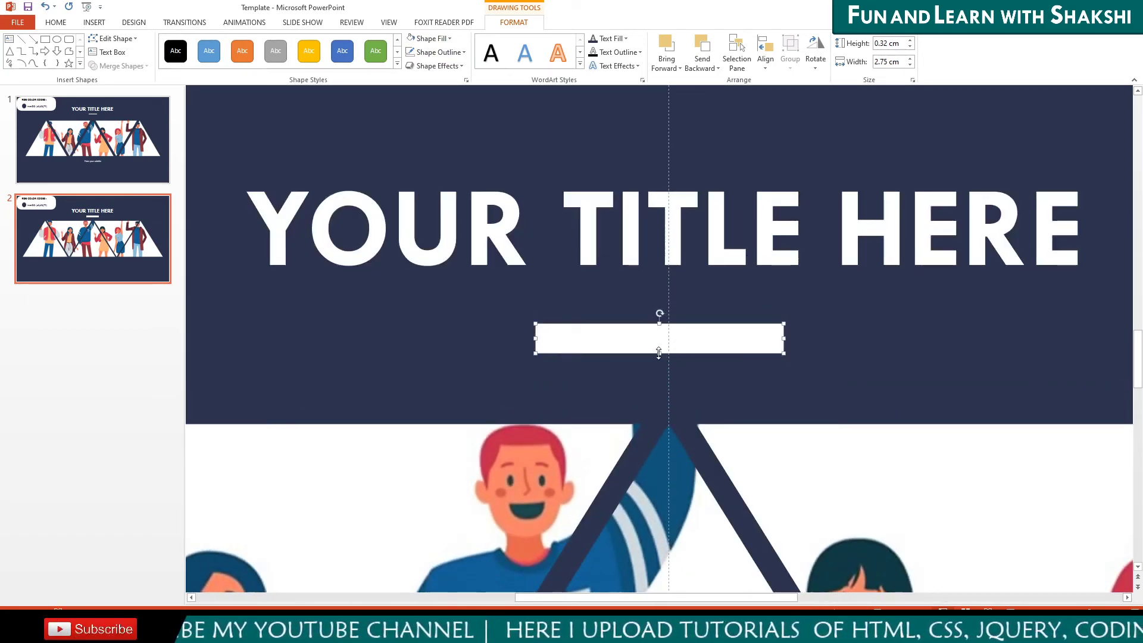
# Slim the bar to a thin strip and centre it horizontally on the slide.
pyautogui.moveTo(660, 355); pyautogui.dragTo(659, 345)
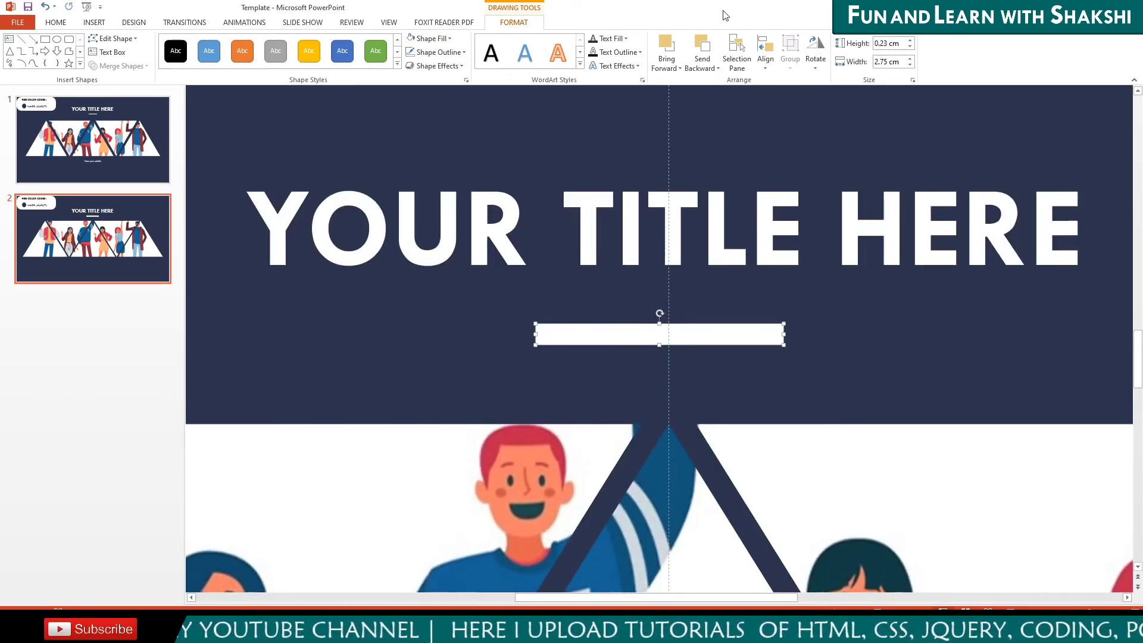
pyautogui.click(765, 60)
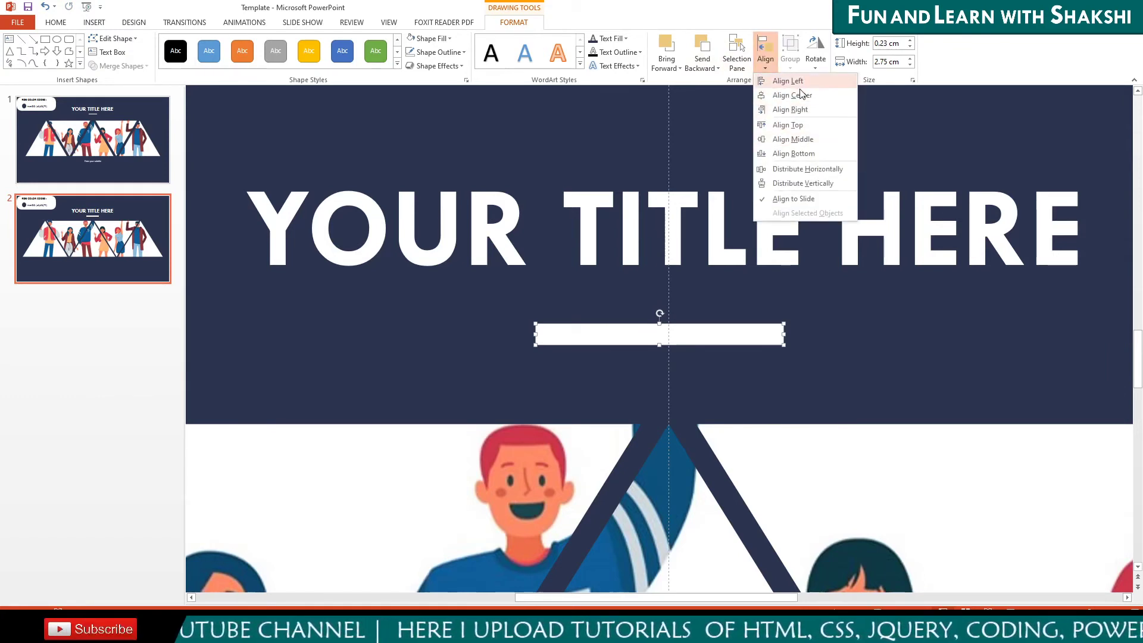
pyautogui.click(793, 95)
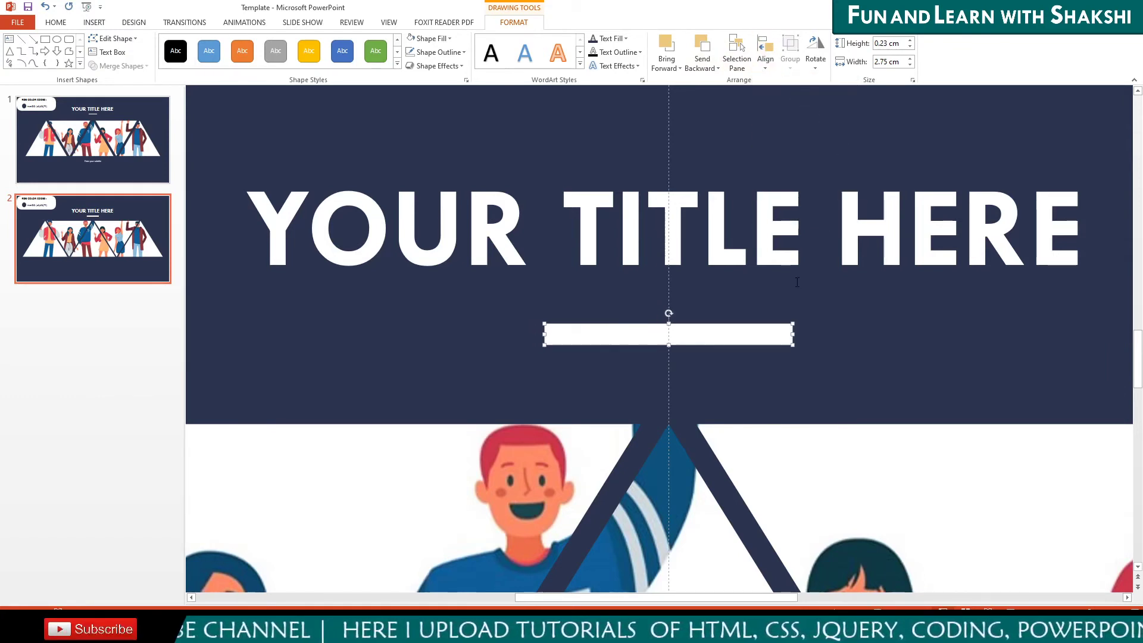
# Fine-tune the title's vertical position with small arrow-key nudges.
pyautogui.click(741, 242)
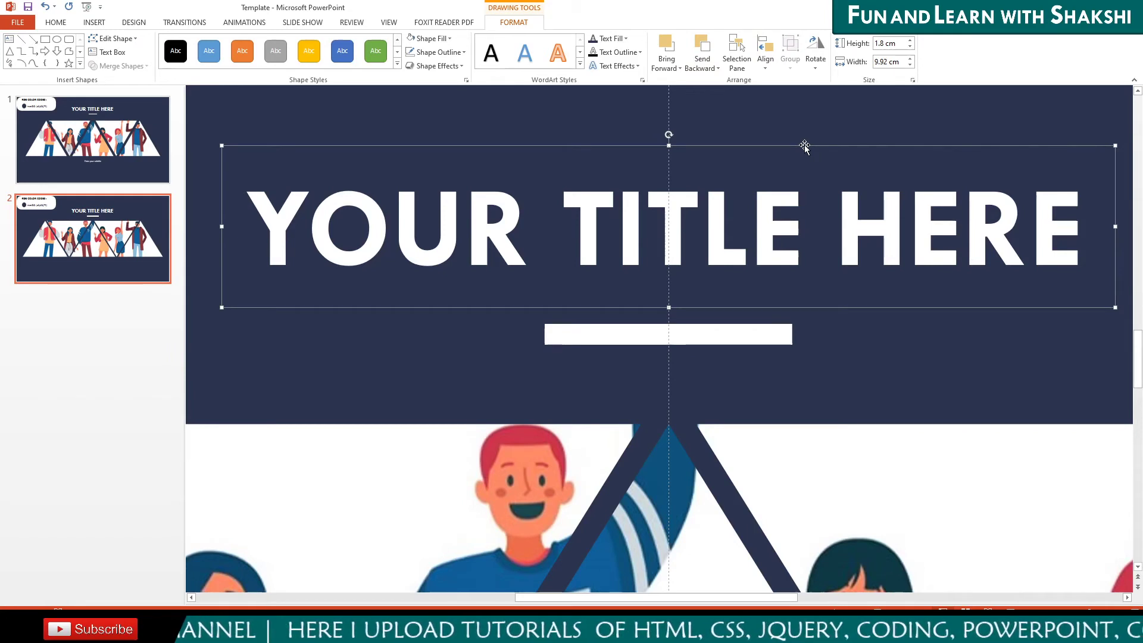
pyautogui.press('Down')
pyautogui.press('Down')
pyautogui.press('Down')
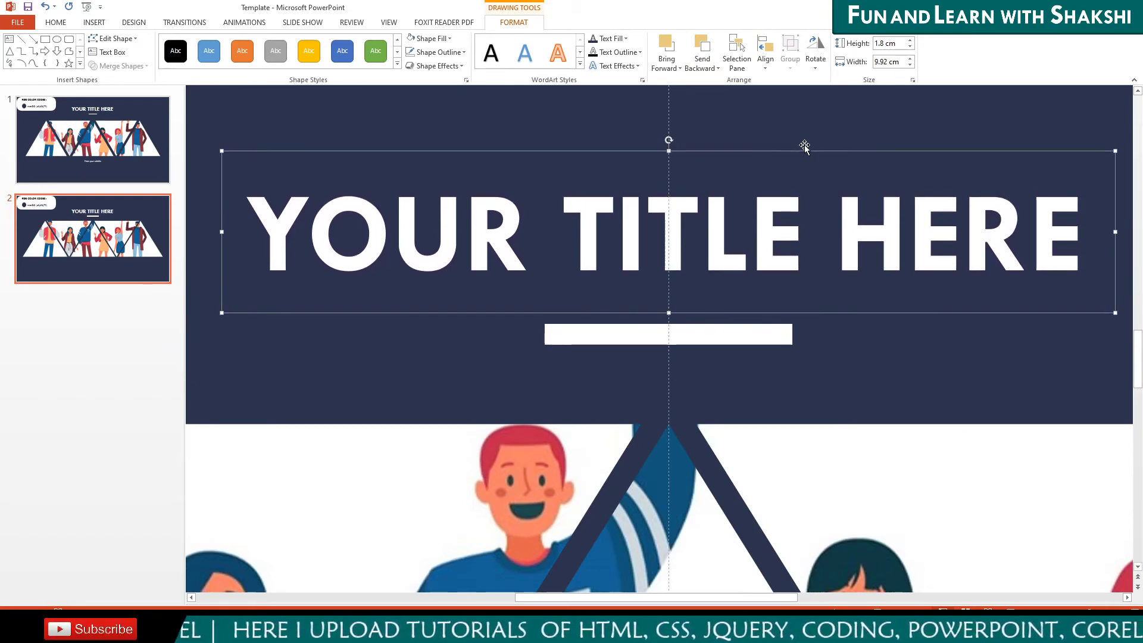
pyautogui.press('Up')
pyautogui.press('Up')
pyautogui.press('Up')
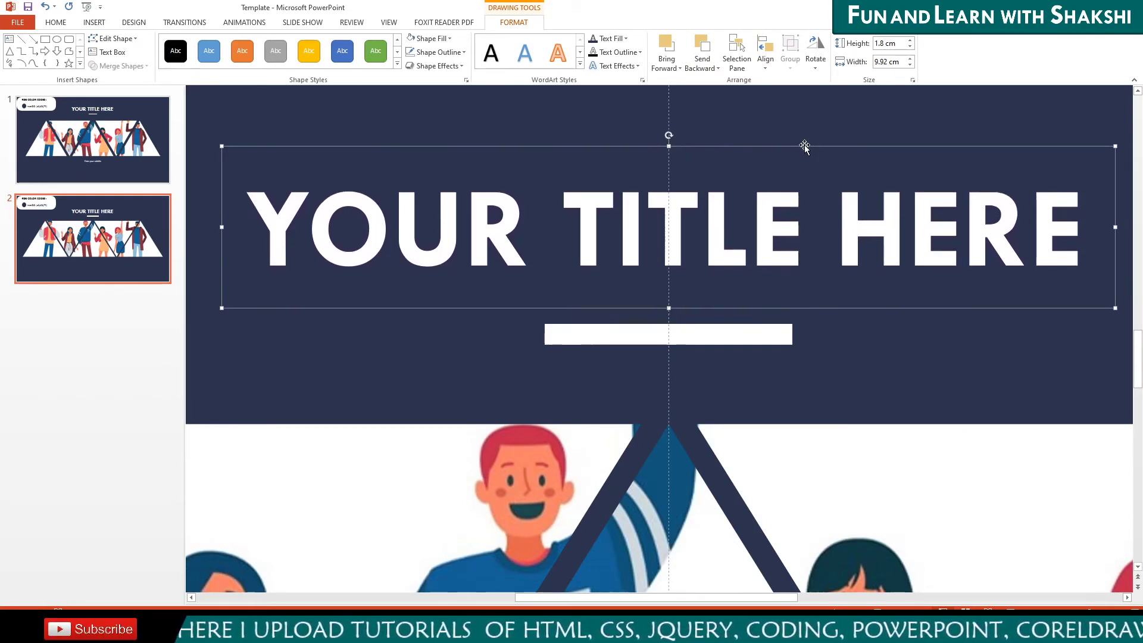
pyautogui.press('Up')
pyautogui.press('Up')
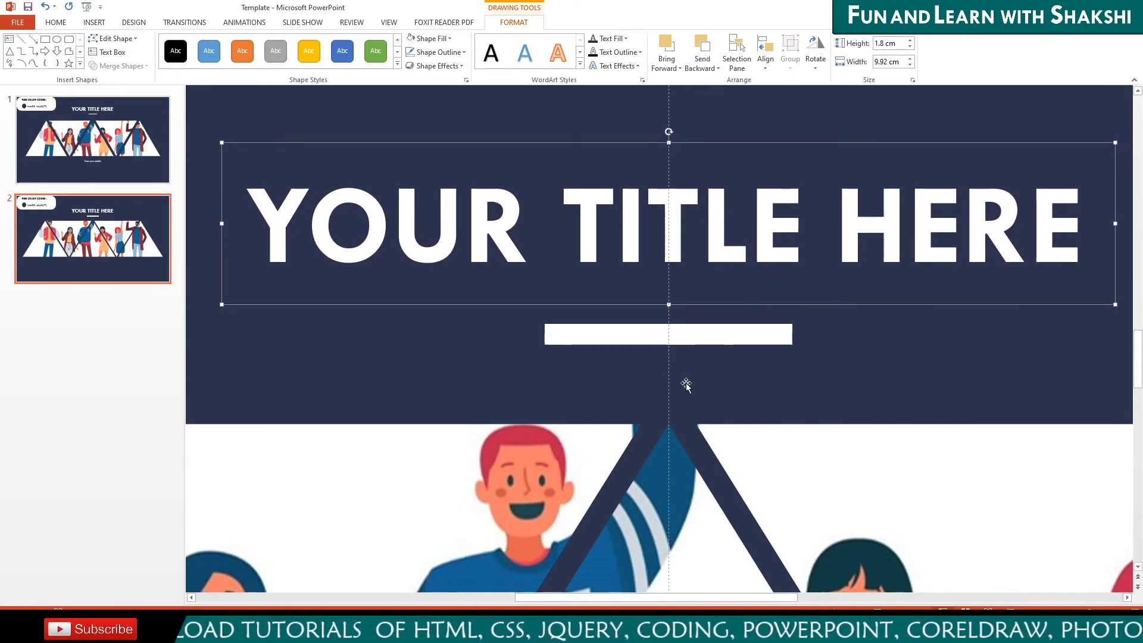
# Move the white bar up closer to the title and fine-tune its position.
pyautogui.click(686, 334)
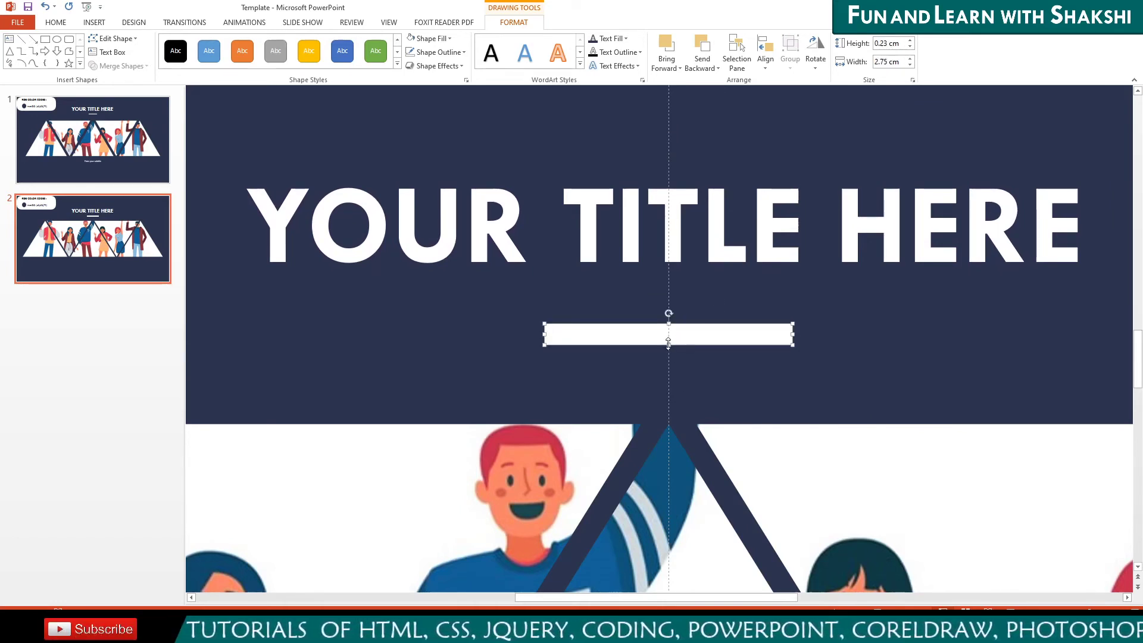
pyautogui.moveTo(672, 336); pyautogui.dragTo(672, 336)
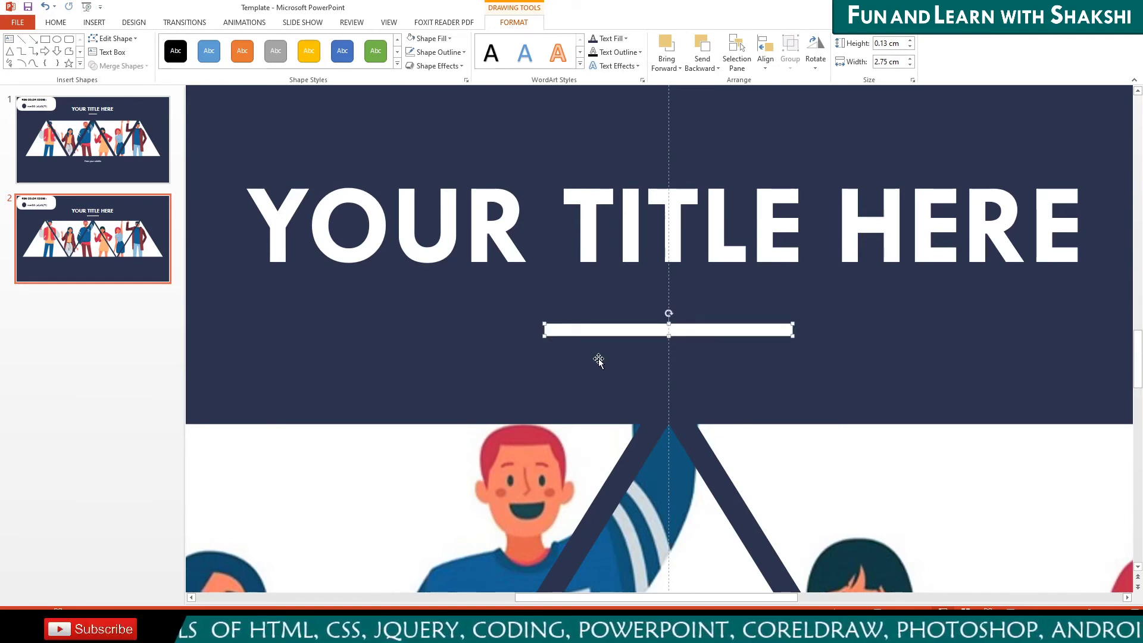
pyautogui.scroll(-5, 785, 465)
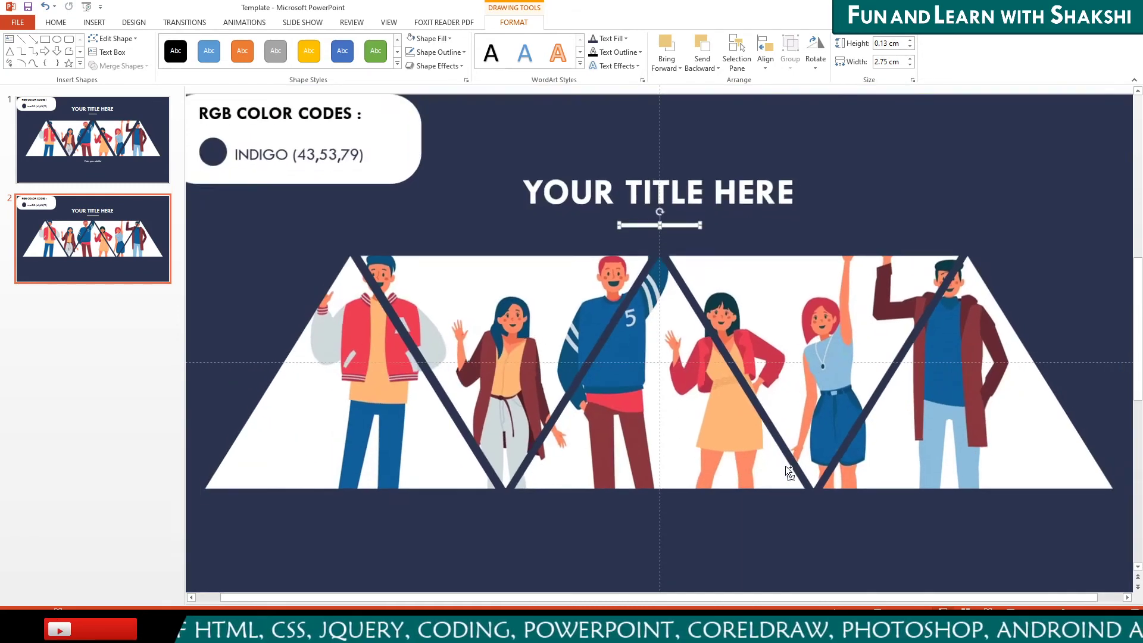
pyautogui.press('Up')
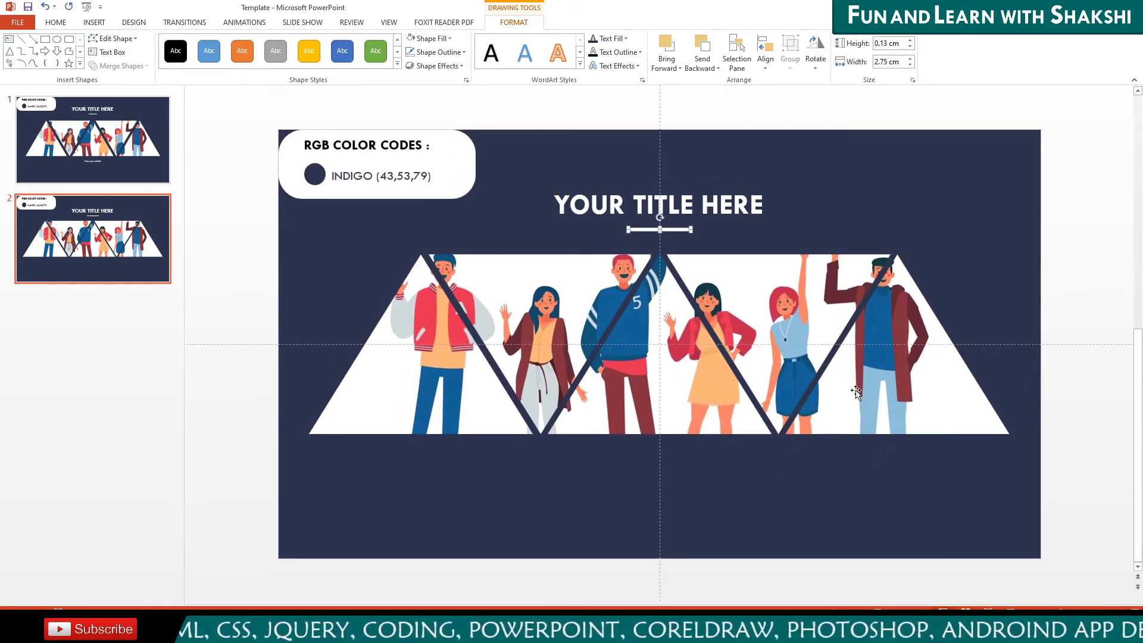
pyautogui.press('Up')
pyautogui.press('Up')
pyautogui.press('Down')
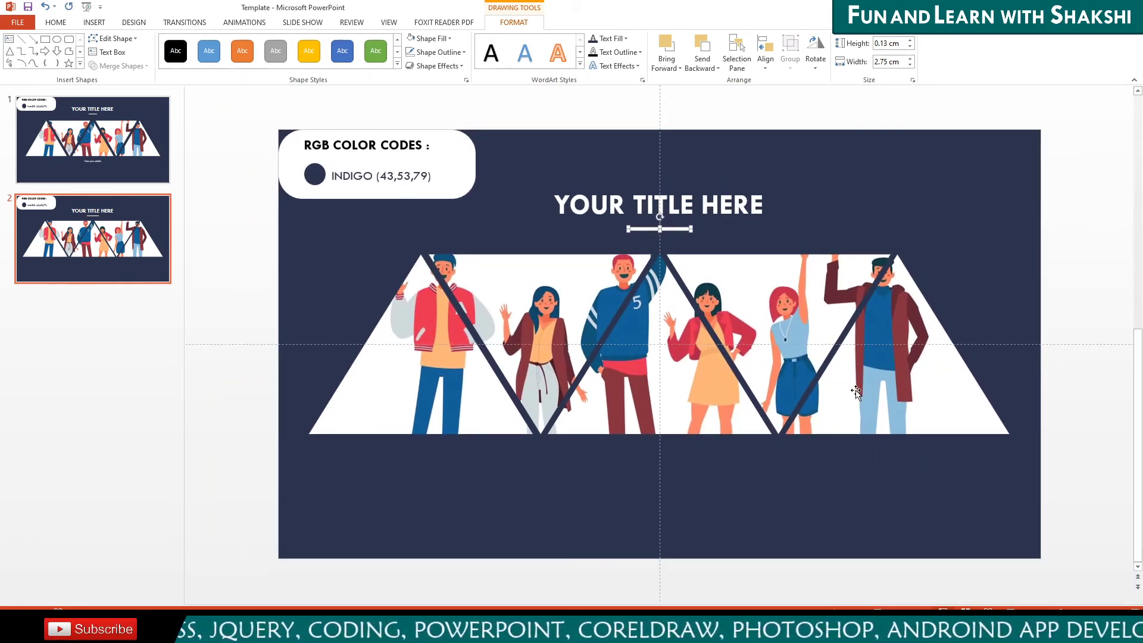
pyautogui.press('Down')
pyautogui.press('Down')
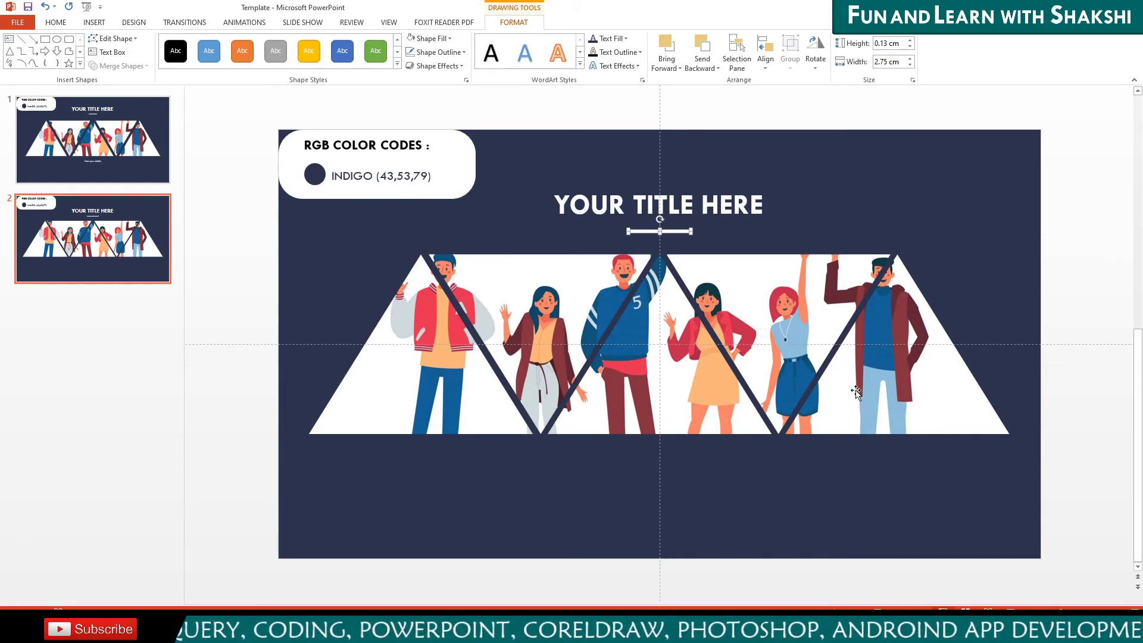
pyautogui.scroll(5, 896, 399)
pyautogui.scroll(1, 679, 253)
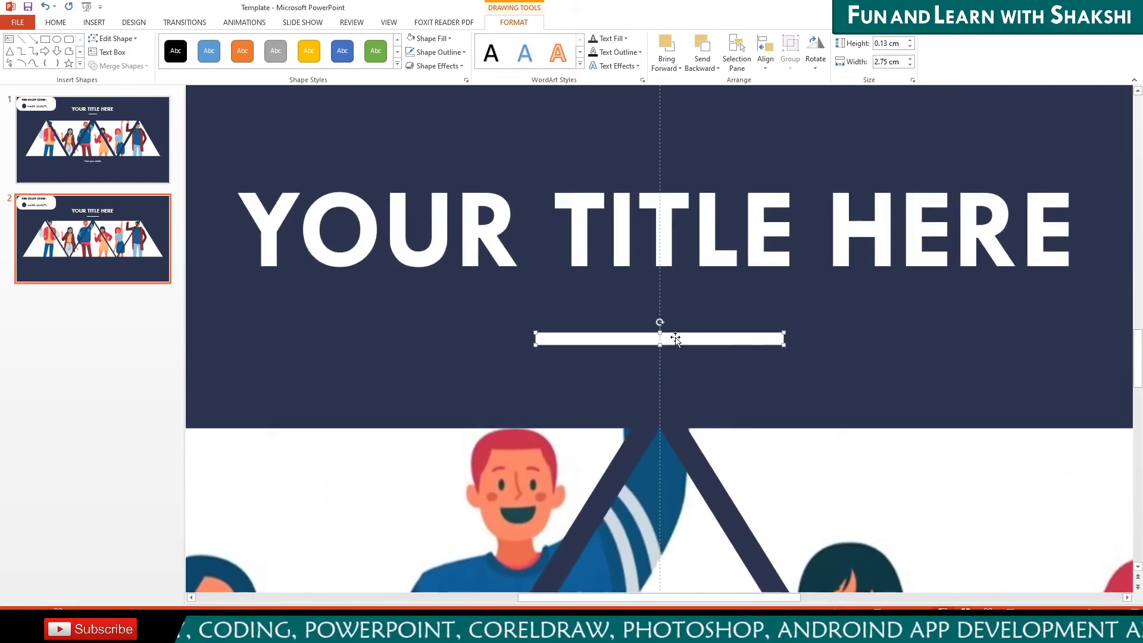
# Narrow the bar evenly from both sides and keep it a thin strip.
pyautogui.moveTo(659, 345); pyautogui.dragTo(660, 354)
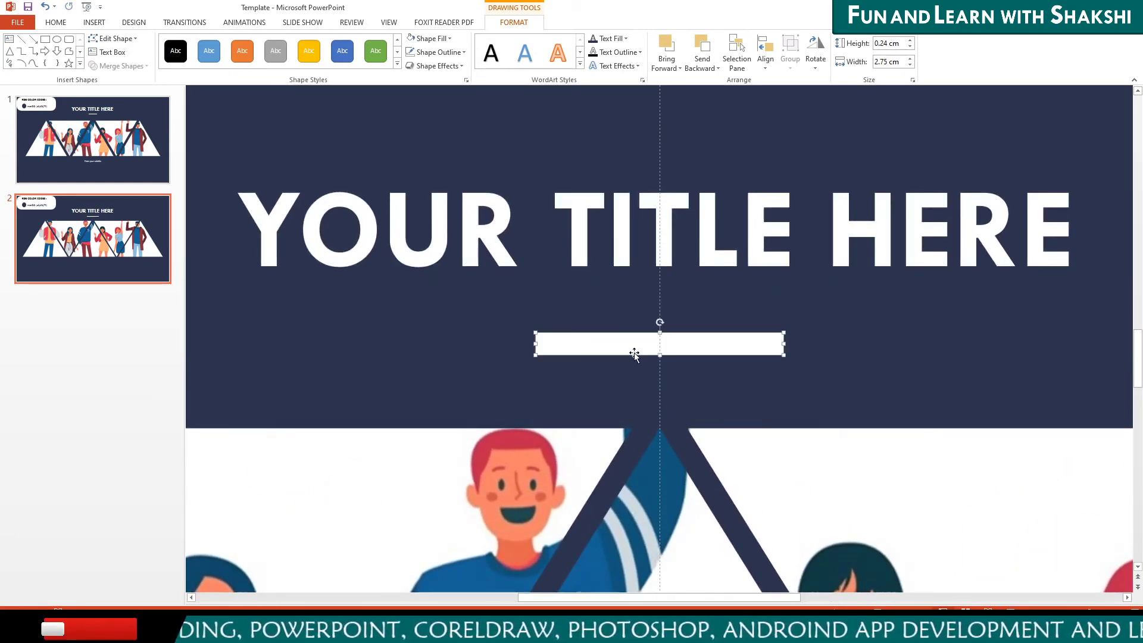
pyautogui.moveTo(534, 344); pyautogui.dragTo(552, 344)
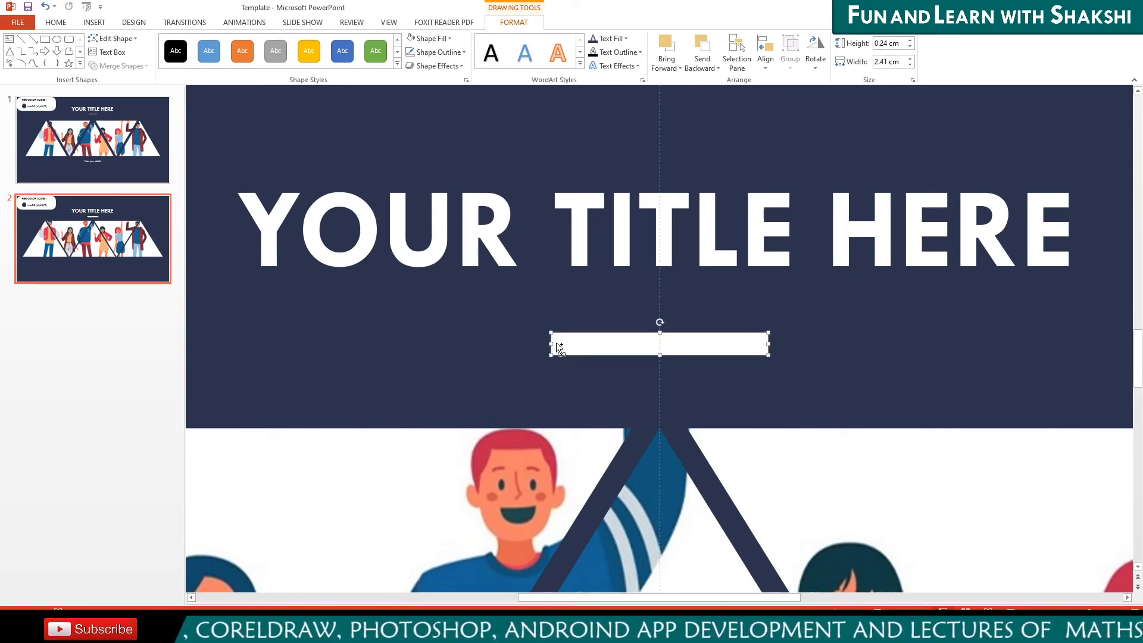
pyautogui.moveTo(551, 346); pyautogui.dragTo(561, 345)
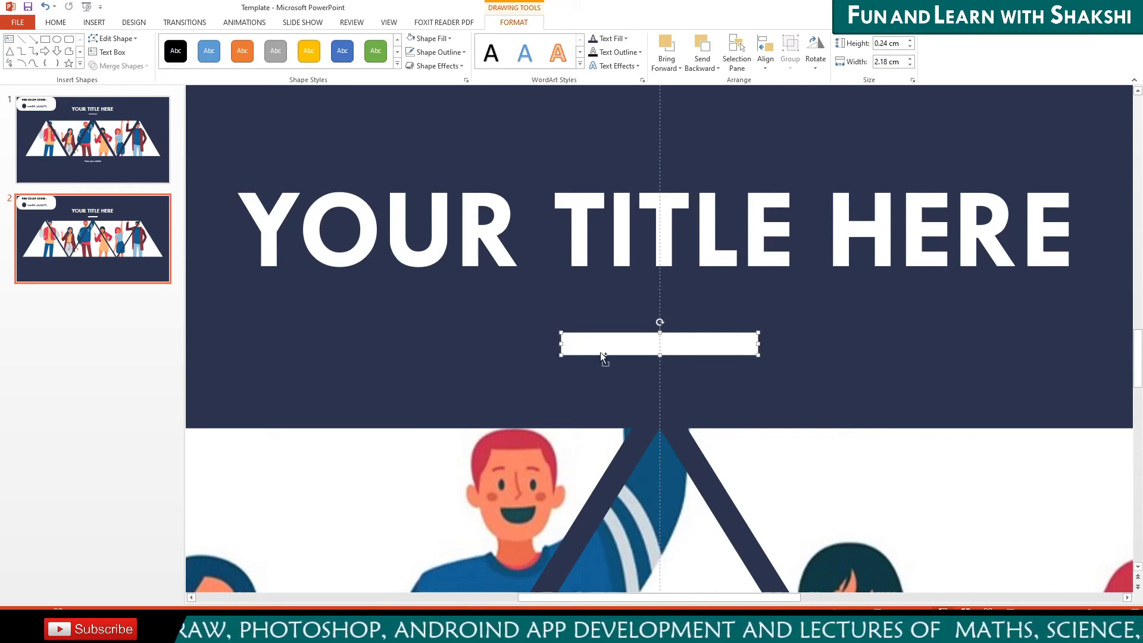
pyautogui.moveTo(659, 355); pyautogui.dragTo(661, 351)
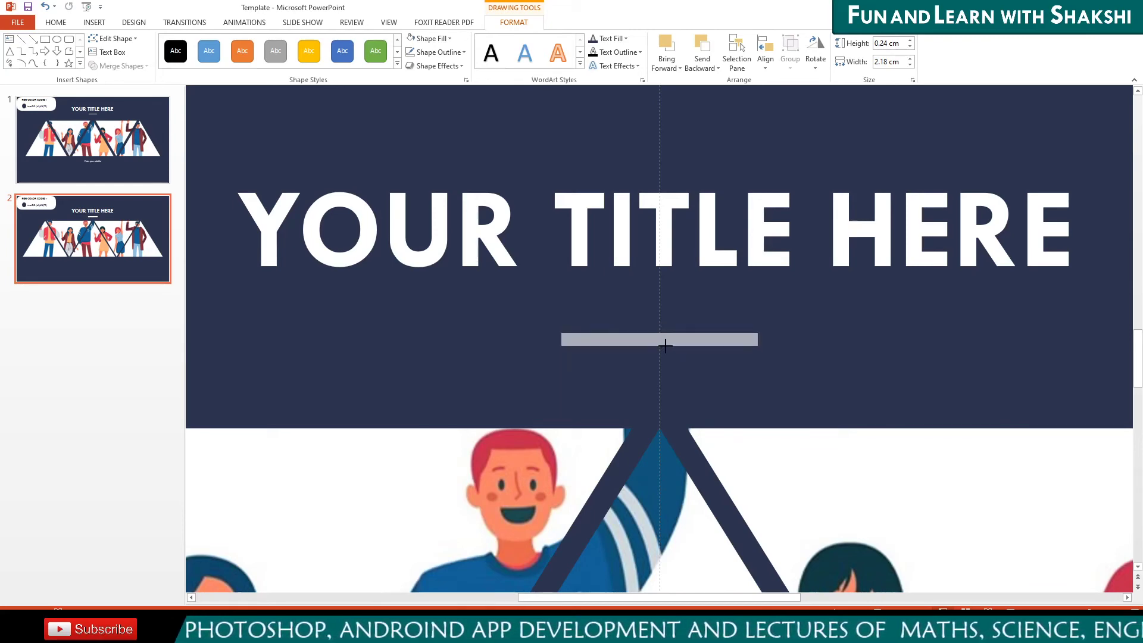
pyautogui.scroll(-1, 755, 360)
pyautogui.scroll(-1, 757, 367)
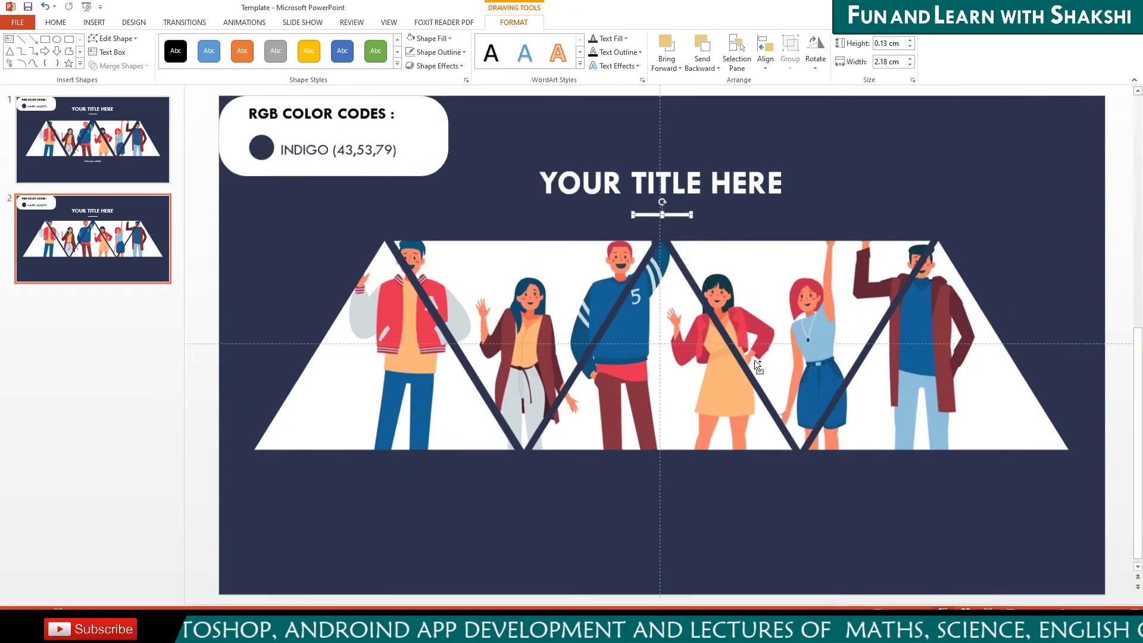
pyautogui.scroll(-1, 758, 366)
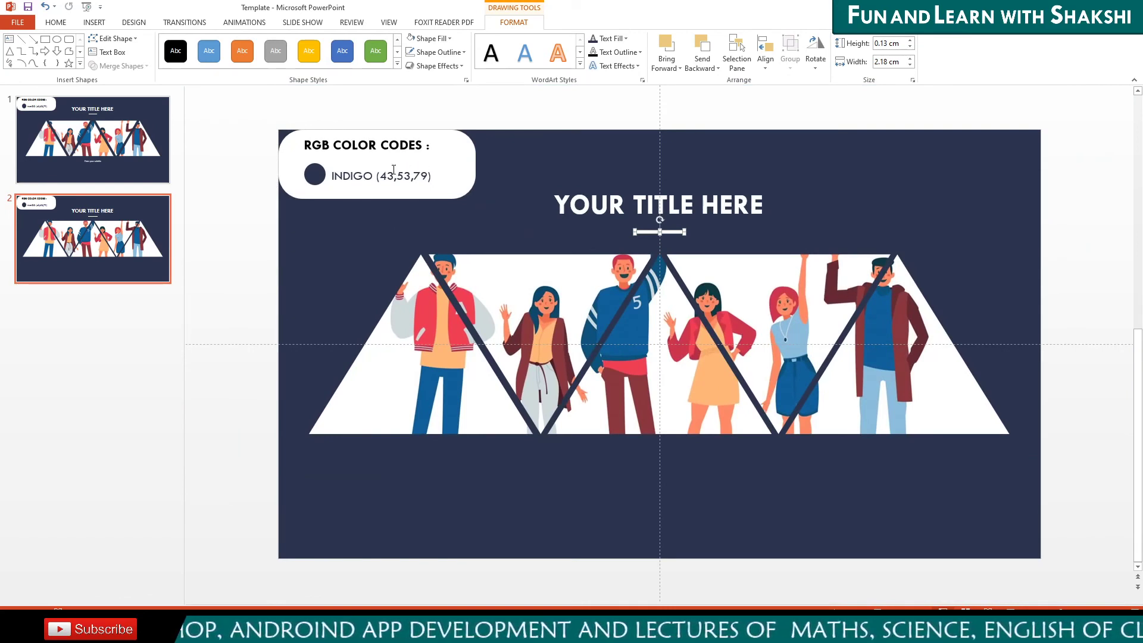
pyautogui.click(56, 22)
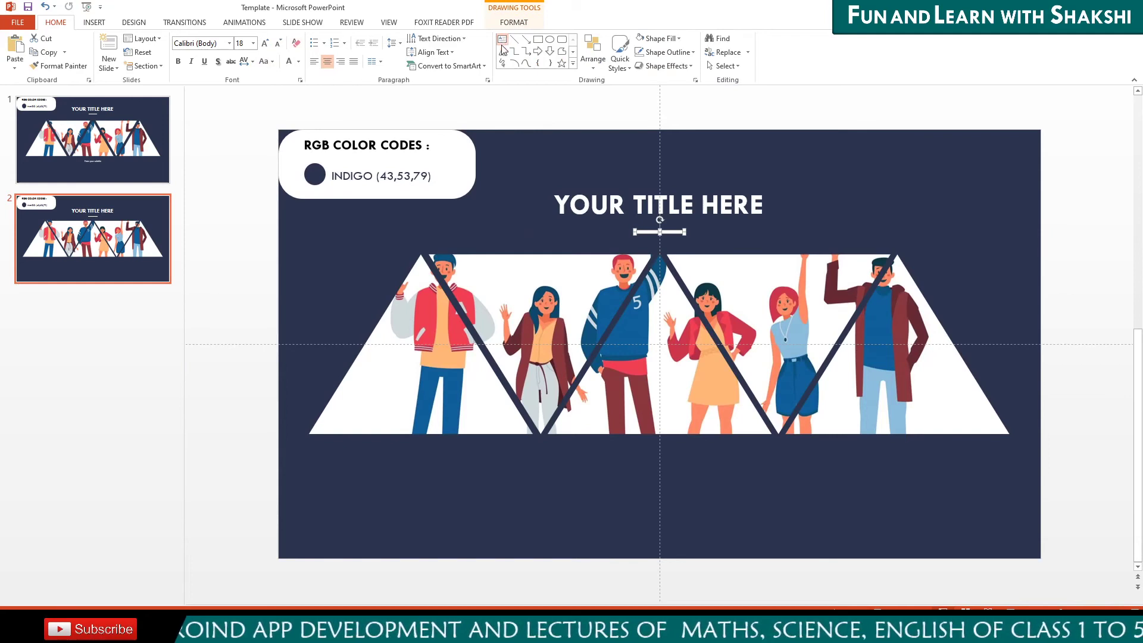
# Add a text box reading 'Enter Your subtitle' at the lower left of the slide.
pyautogui.click(249, 414)
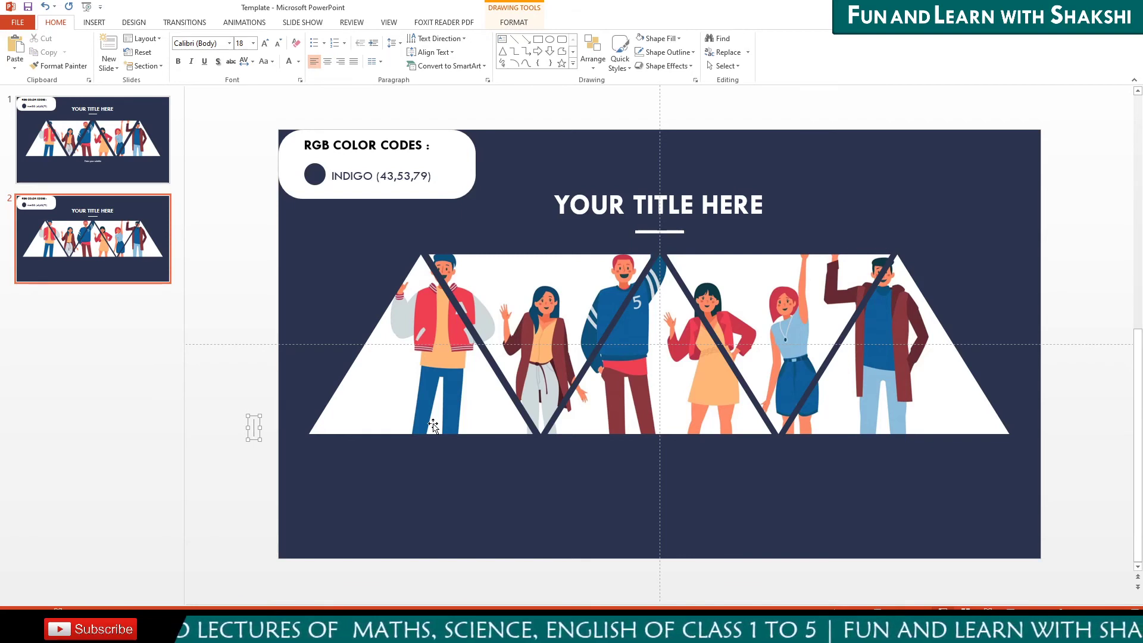
pyautogui.write('E')
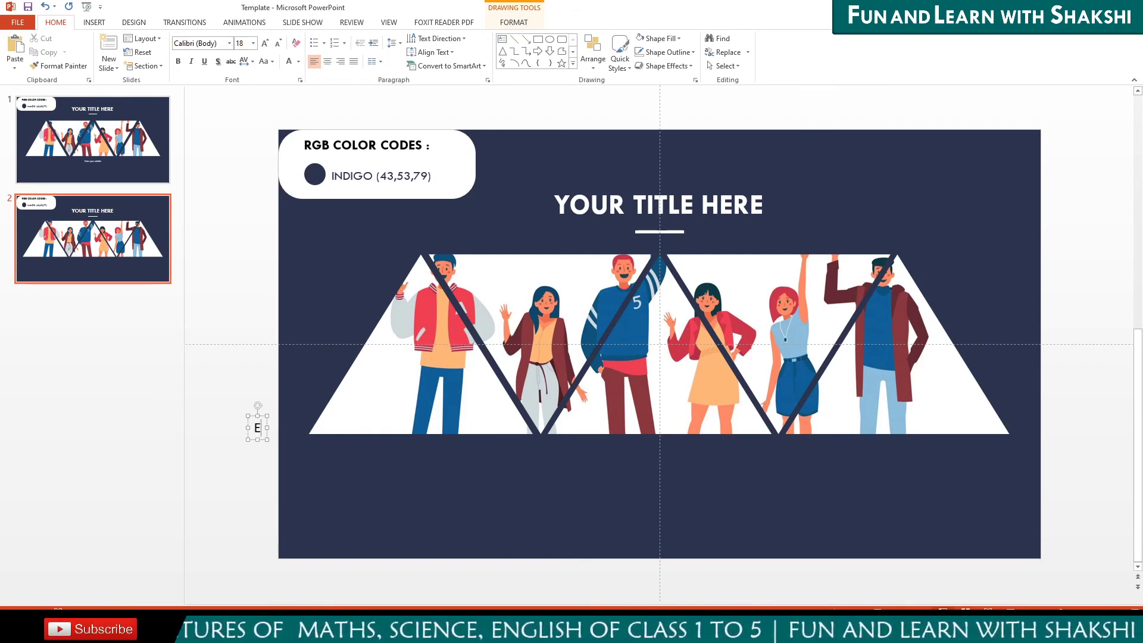
pyautogui.write('nter ')
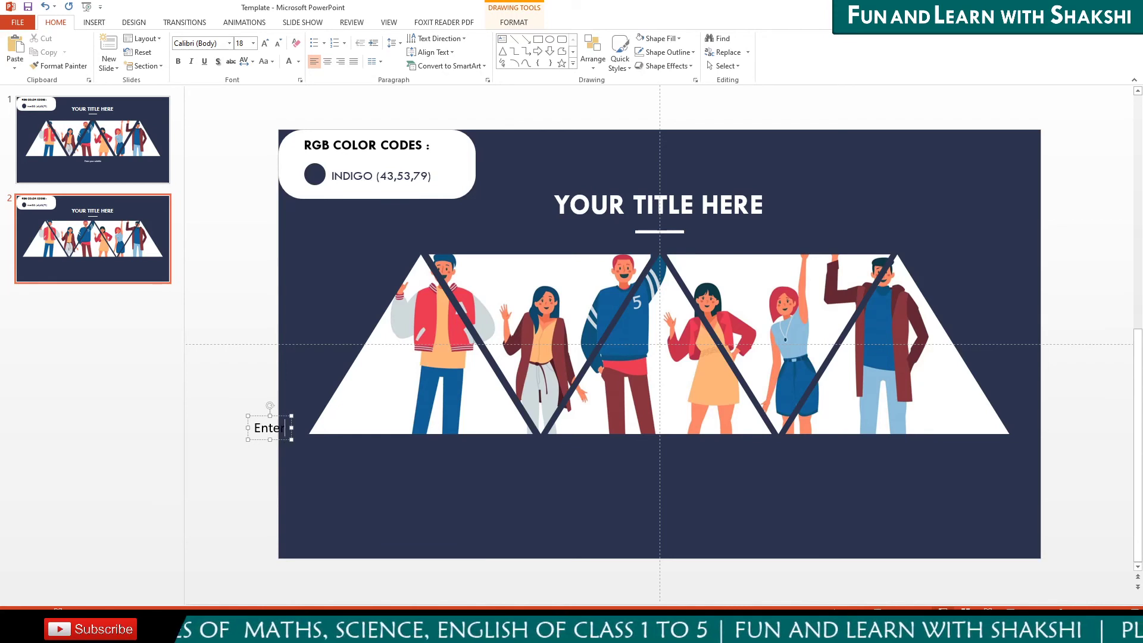
pyautogui.write('Your ')
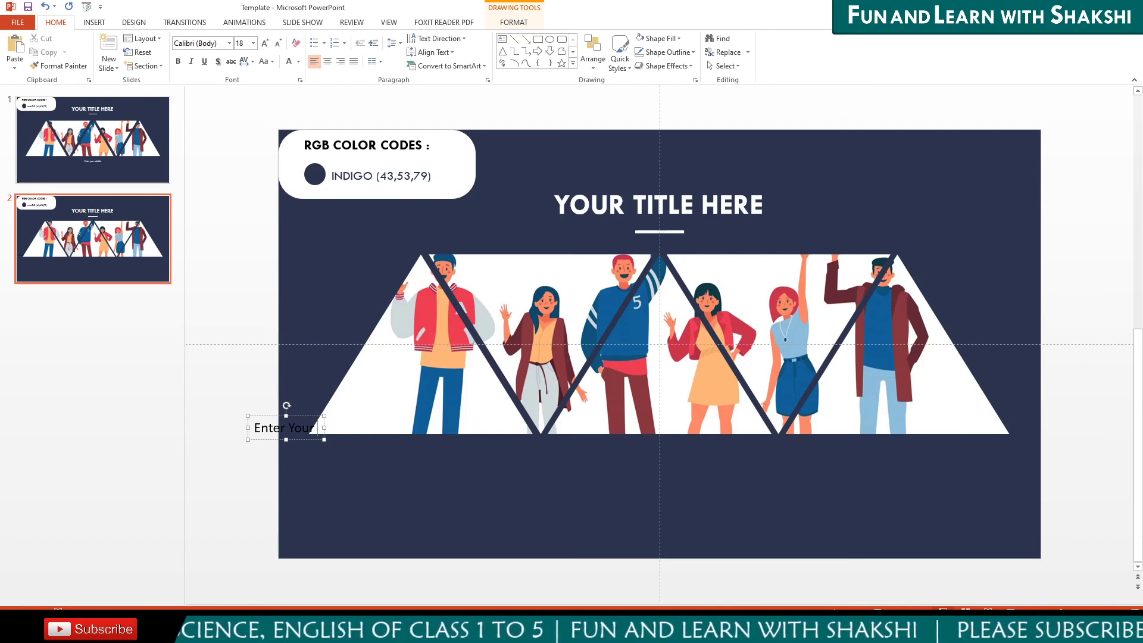
pyautogui.write('sub')
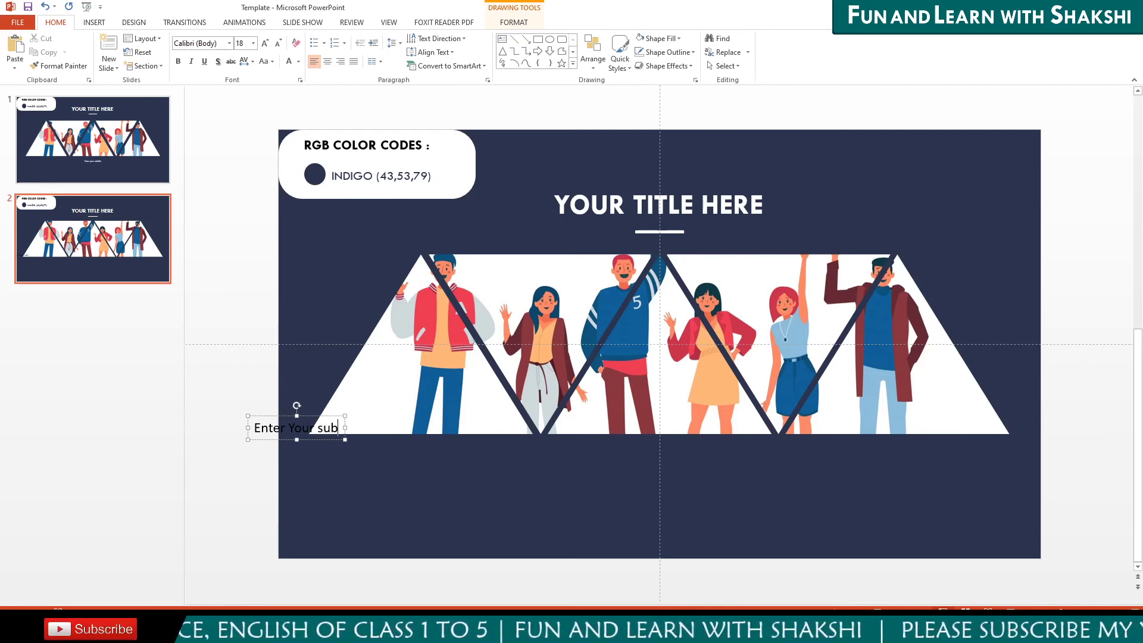
pyautogui.write('titlk')
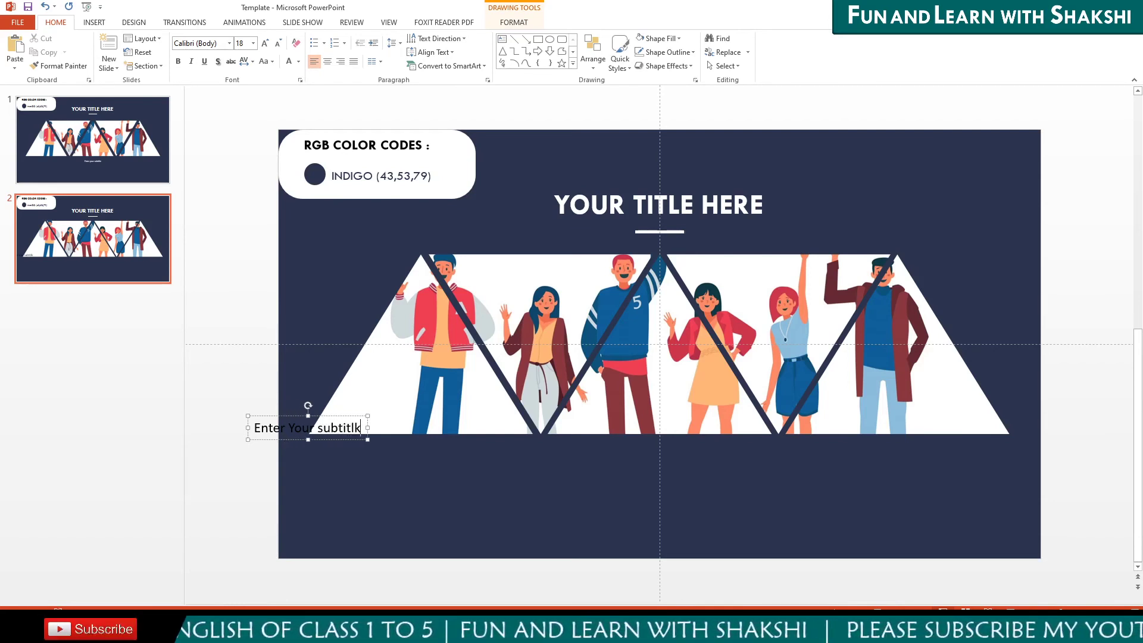
pyautogui.press('BackSpace')
pyautogui.press('BackSpace')
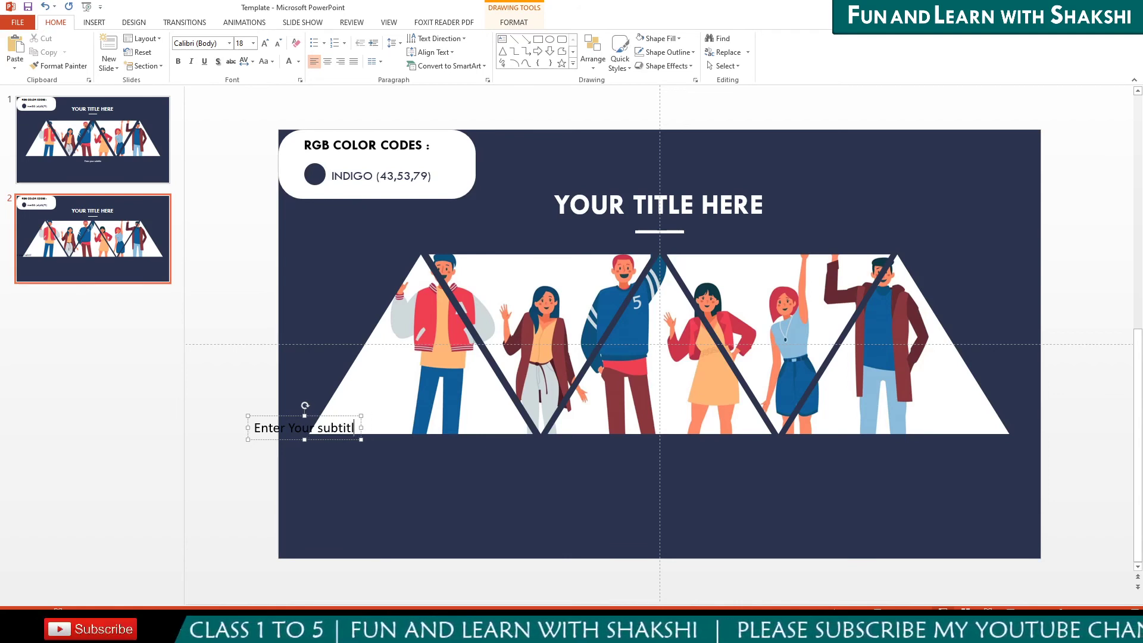
pyautogui.write('e')
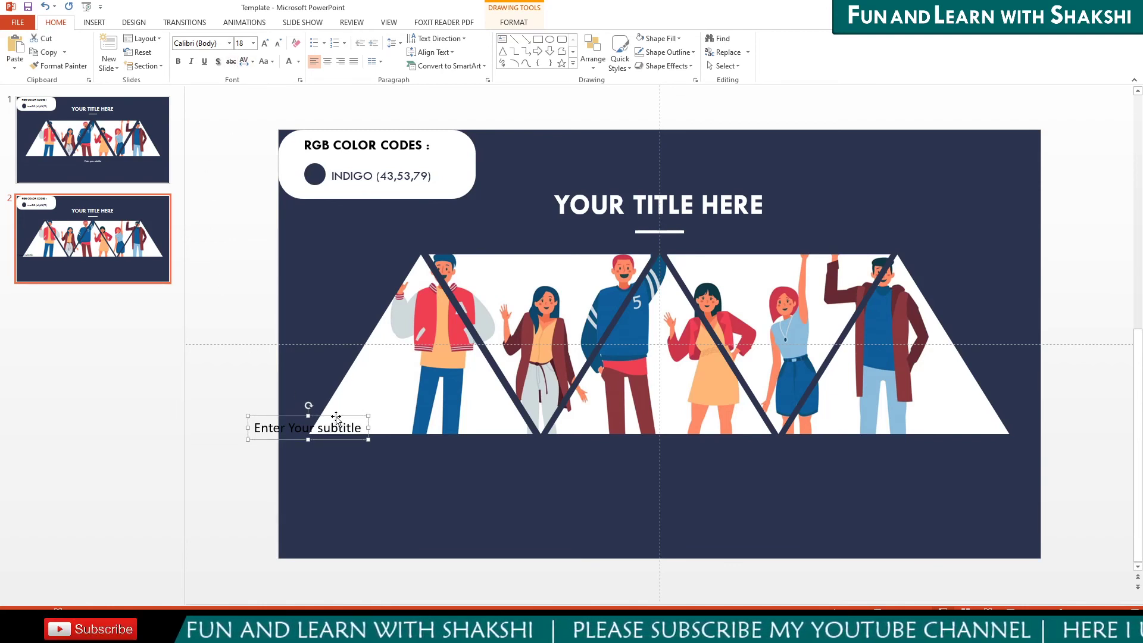
# Set the subtitle font to Tw Cen MT and its colour to white.
pyautogui.click(220, 43)
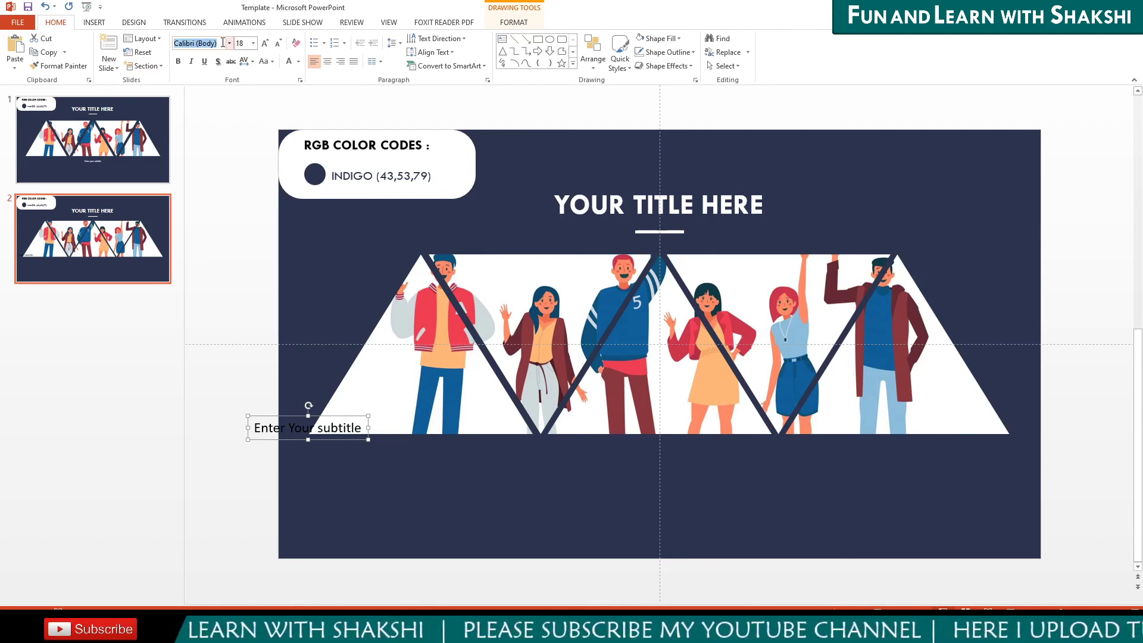
pyautogui.write('tw')
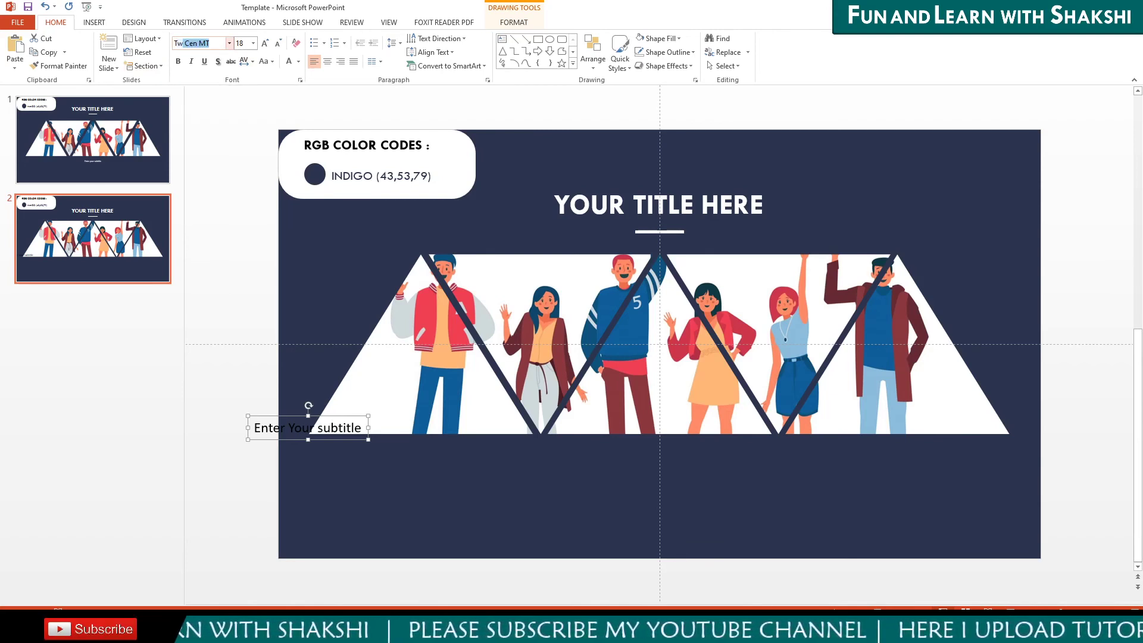
pyautogui.press('Return')
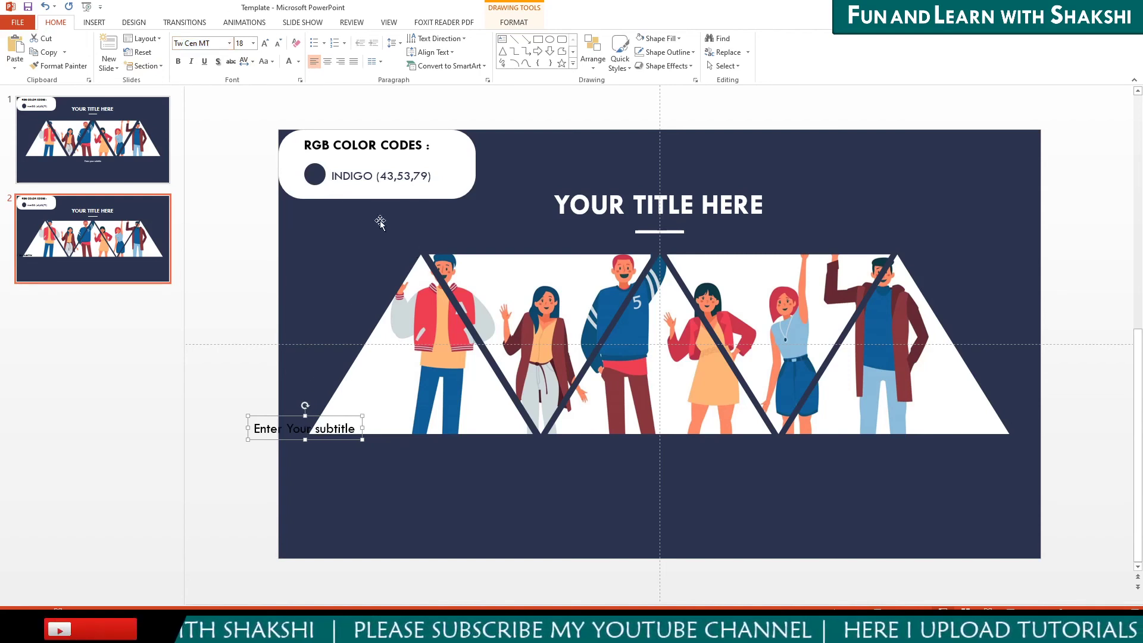
pyautogui.click(288, 62)
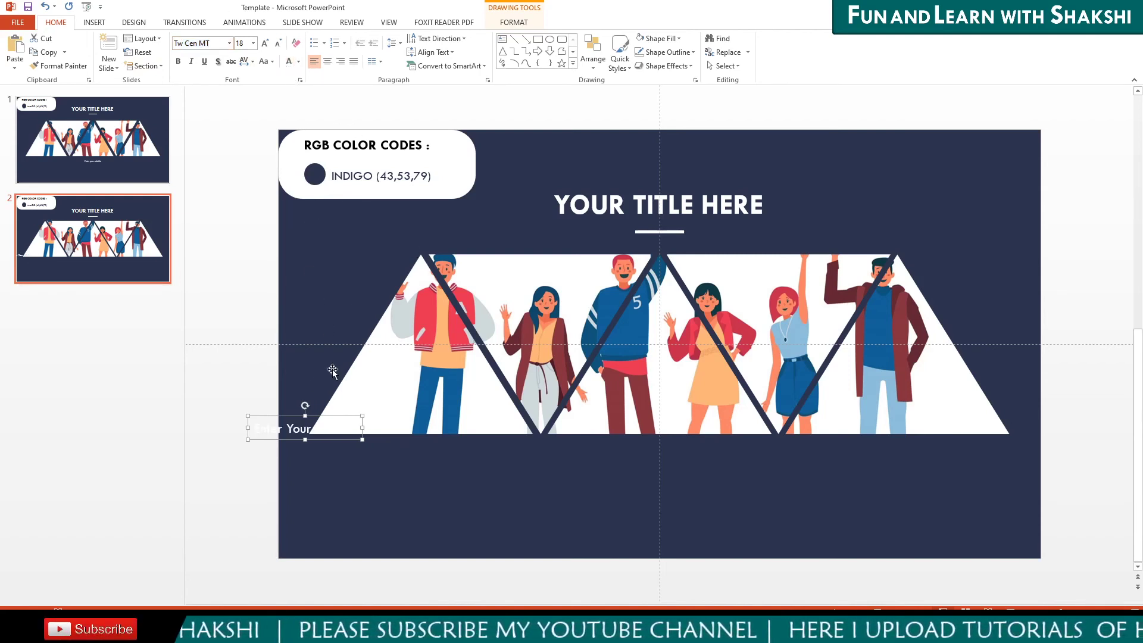
# Centre the subtitle horizontally and nudge it just below the illustration.
pyautogui.click(514, 21)
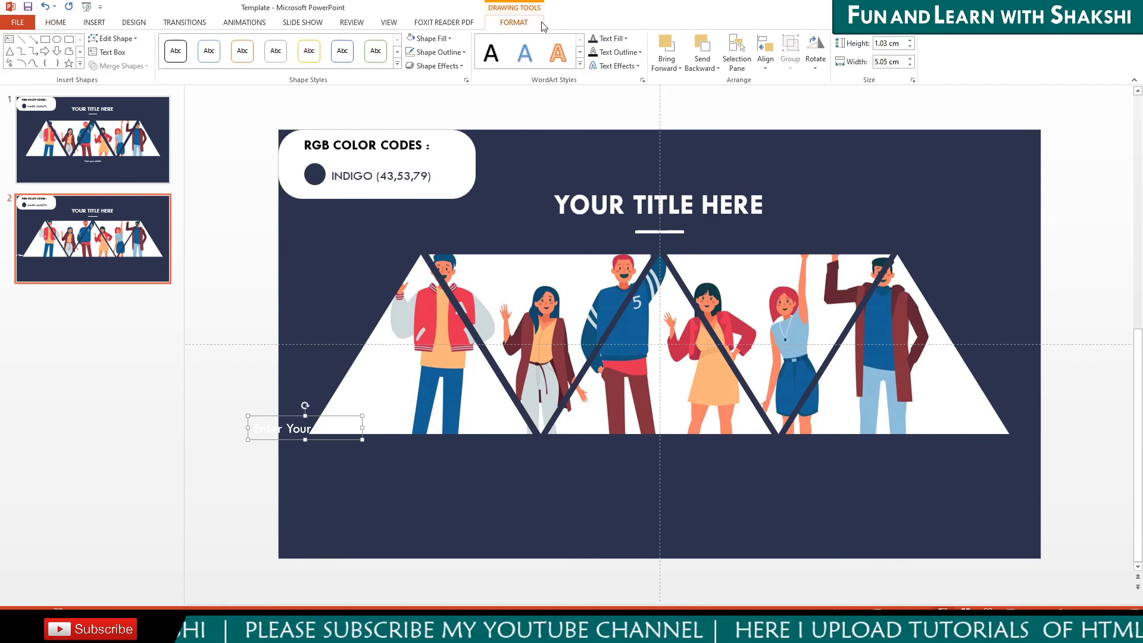
pyautogui.click(765, 54)
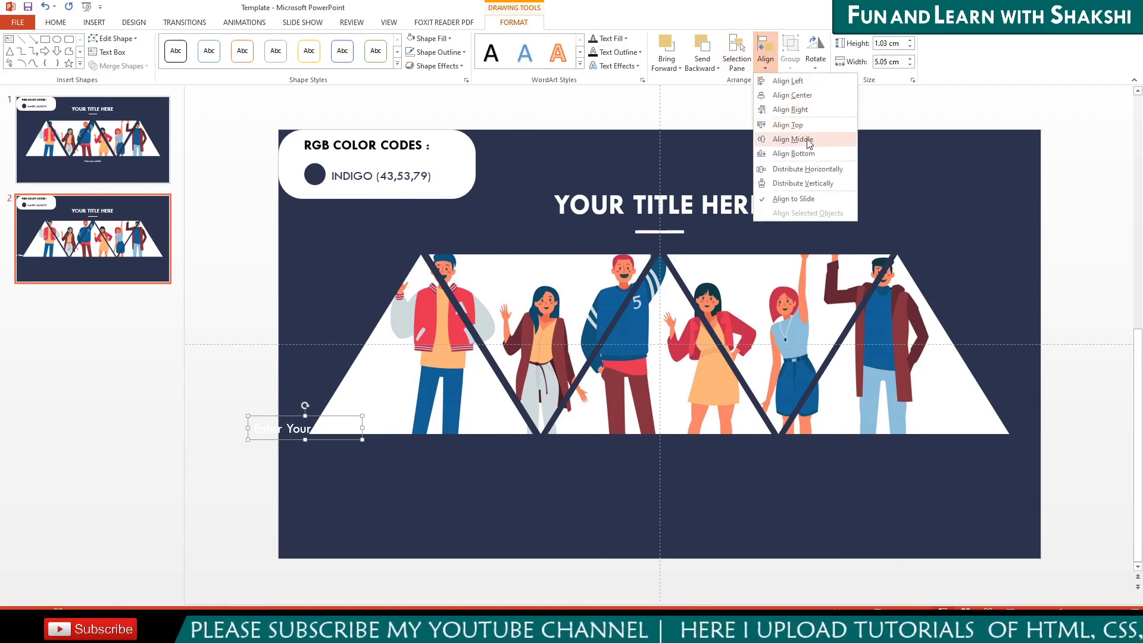
pyautogui.click(795, 94)
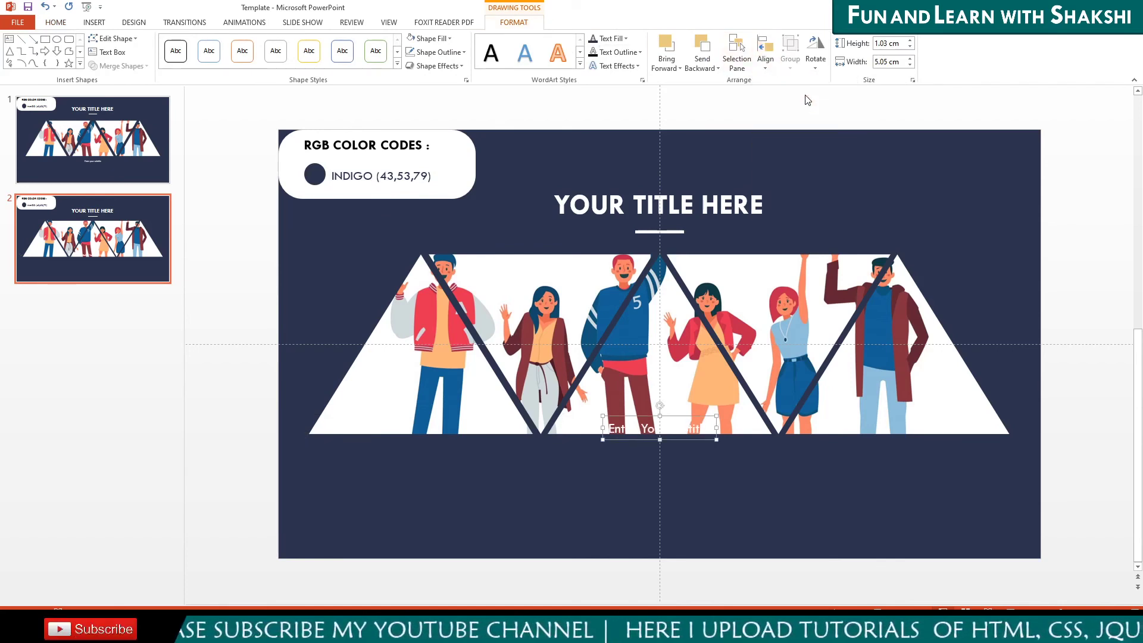
pyautogui.press('Down')
pyautogui.press('Down')
pyautogui.press('Down')
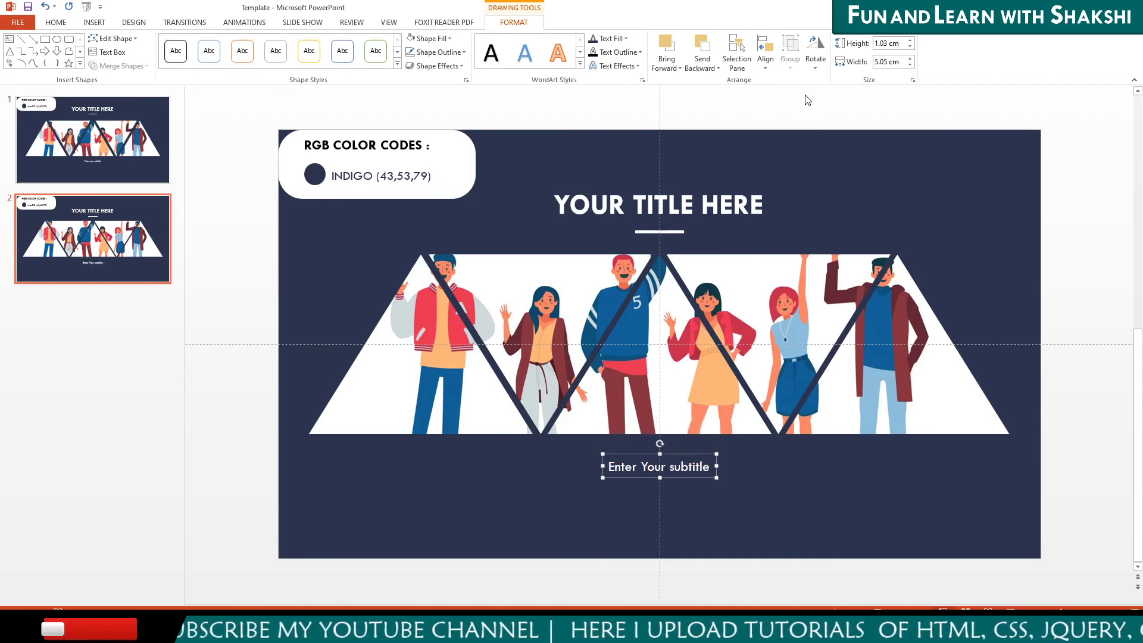
pyautogui.press('Up')
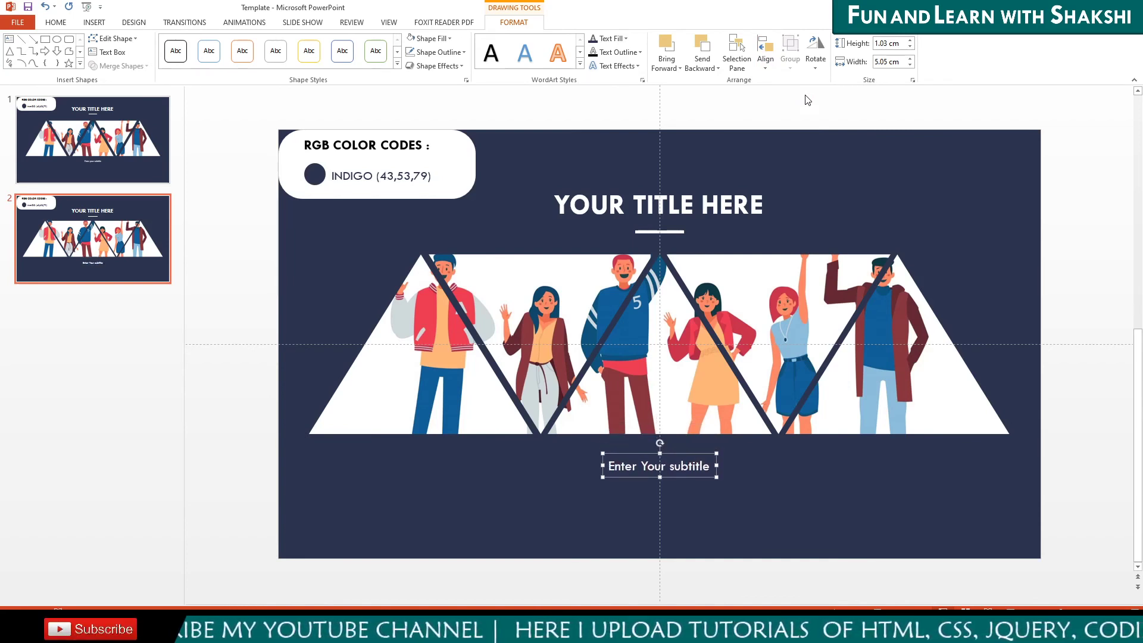
pyautogui.press('Up')
pyautogui.press('Up')
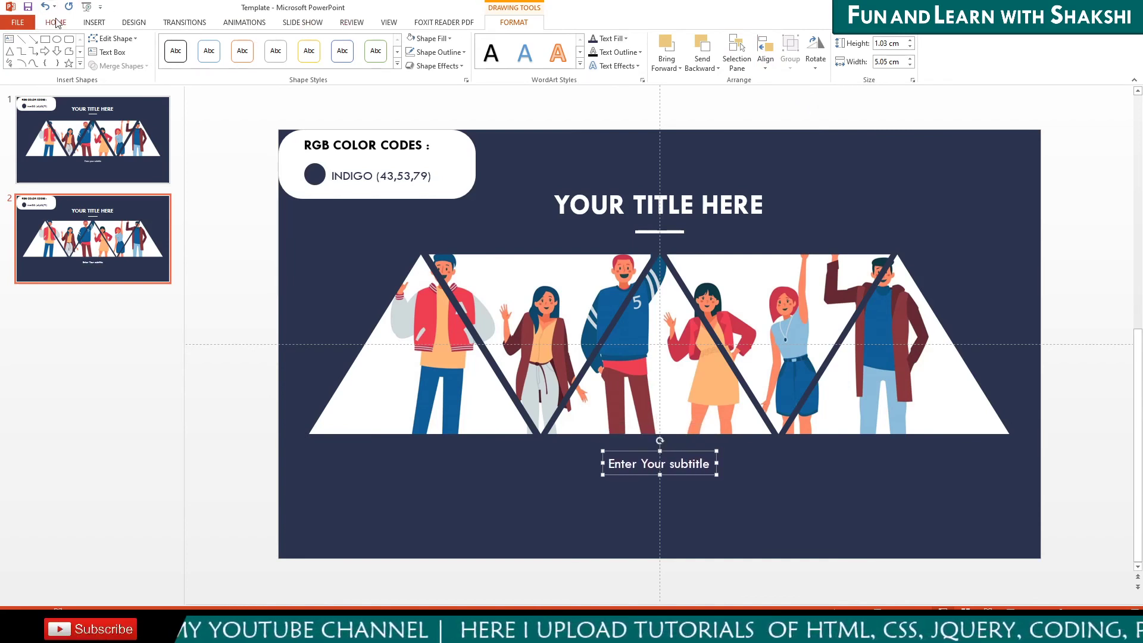
# Make the subtitle slightly smaller and re-centre it horizontally on the slide.
pyautogui.click(56, 23)
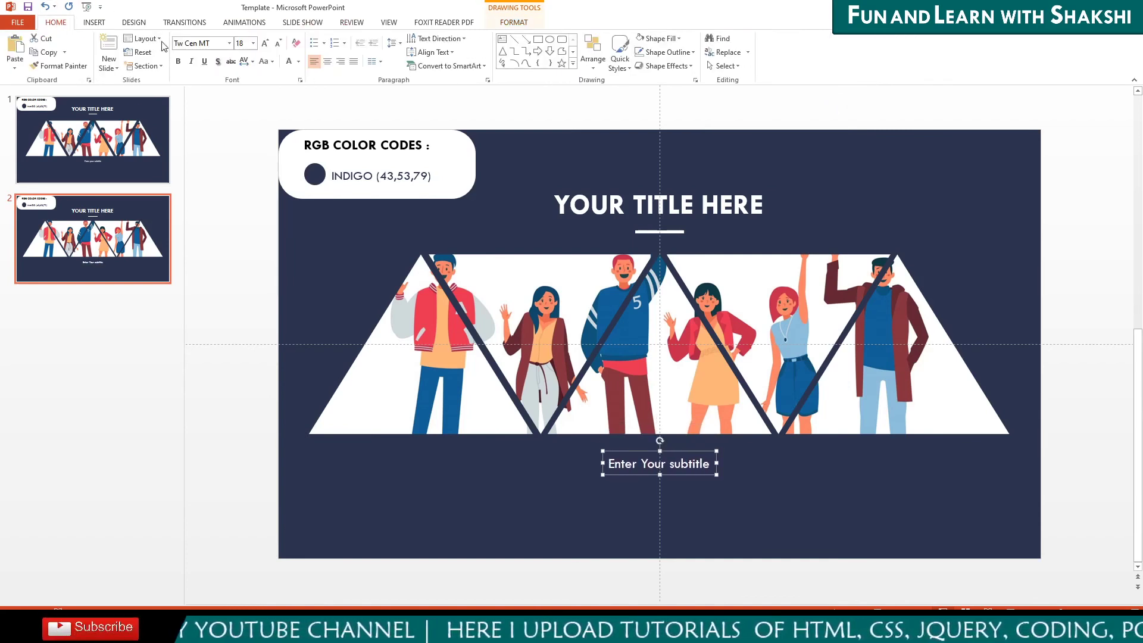
pyautogui.click(277, 44)
pyautogui.click(514, 23)
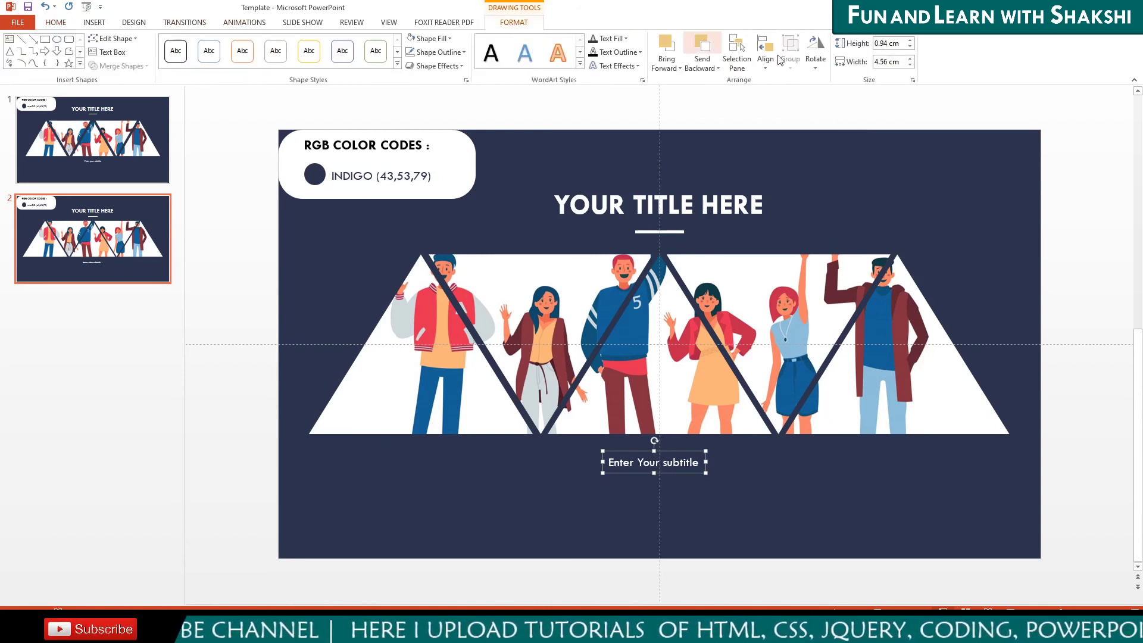
pyautogui.click(766, 61)
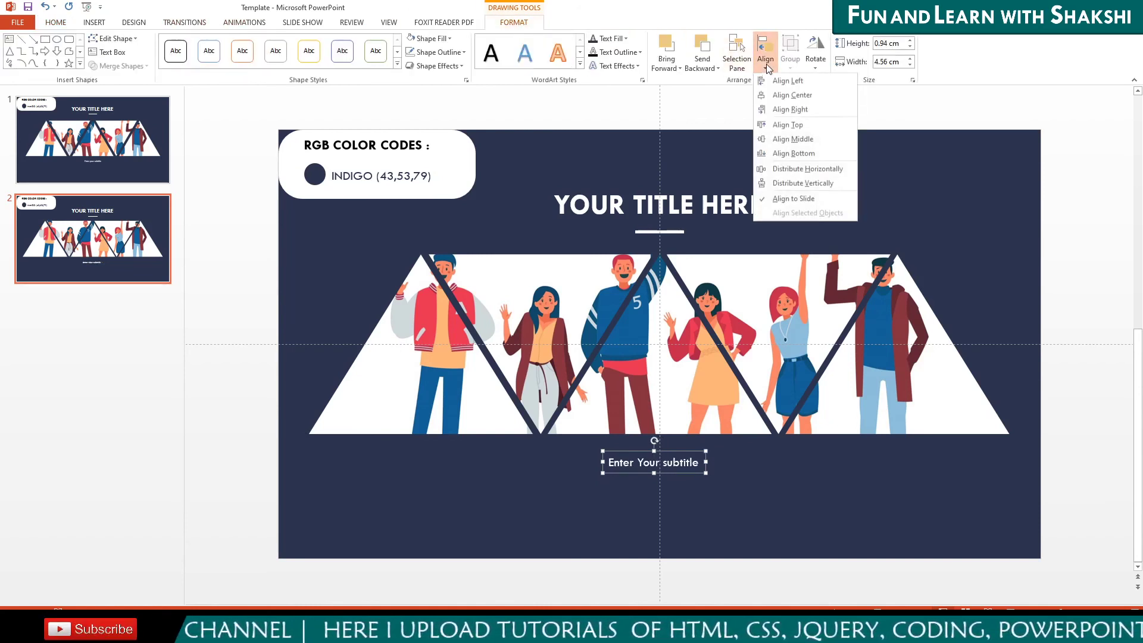
pyautogui.click(793, 95)
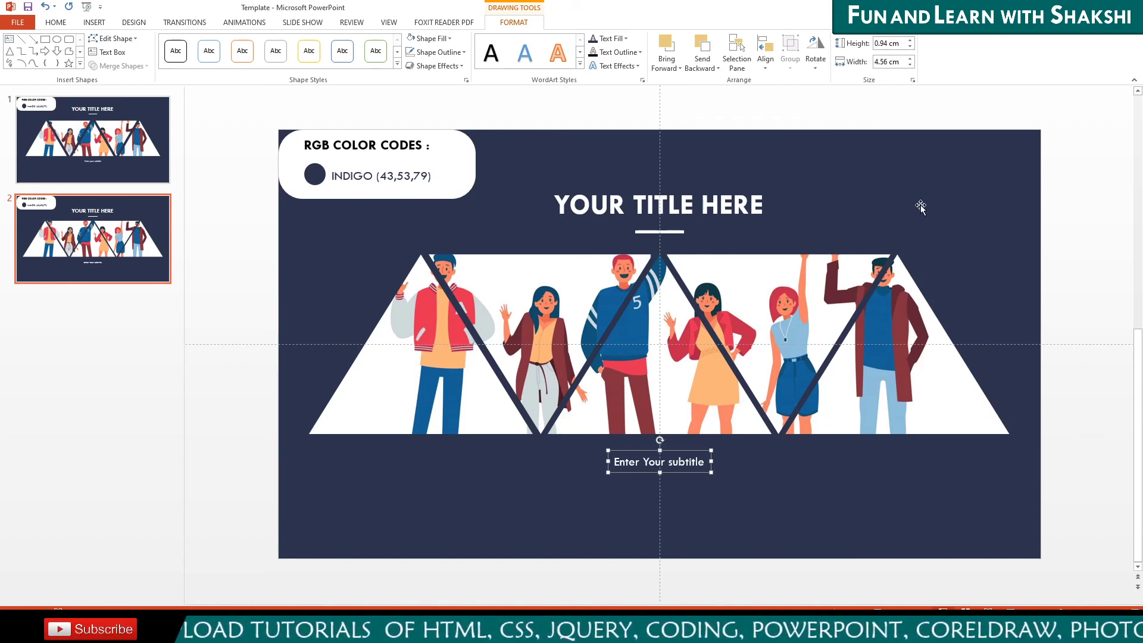
pyautogui.click(1062, 200)
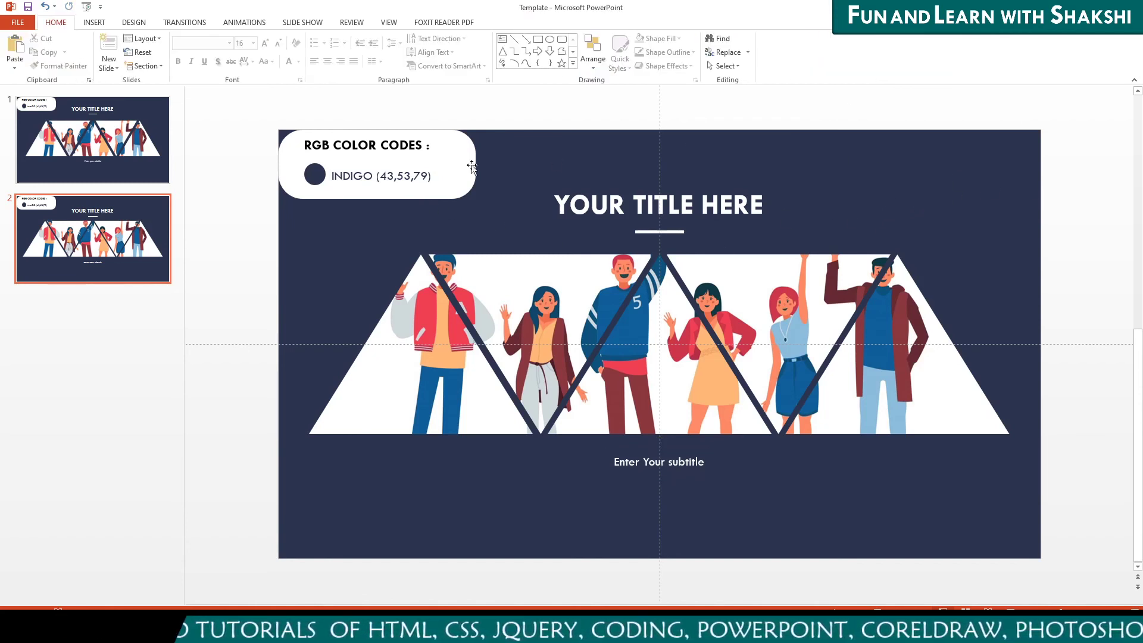
# Delete the RGB colour codes group and add a blank third slide with Ctrl+M.
pyautogui.moveTo(256, 101)
pyautogui.mouseDown()
pyautogui.moveTo(553, 204)
pyautogui.moveTo(505, 220)
pyautogui.mouseUp()
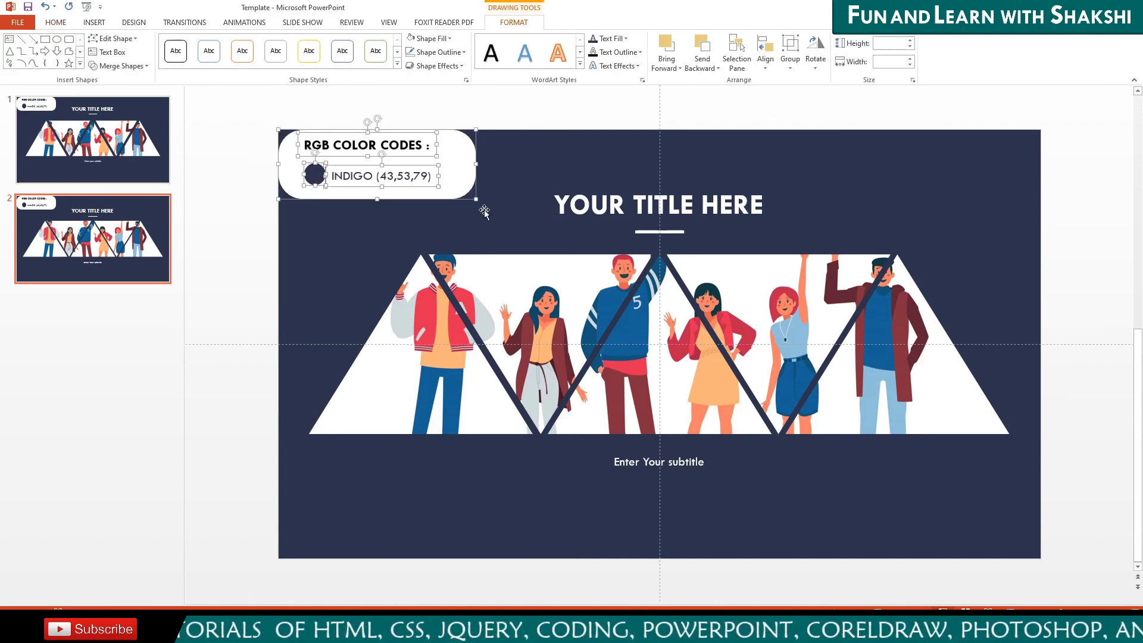
pyautogui.press('Delete')
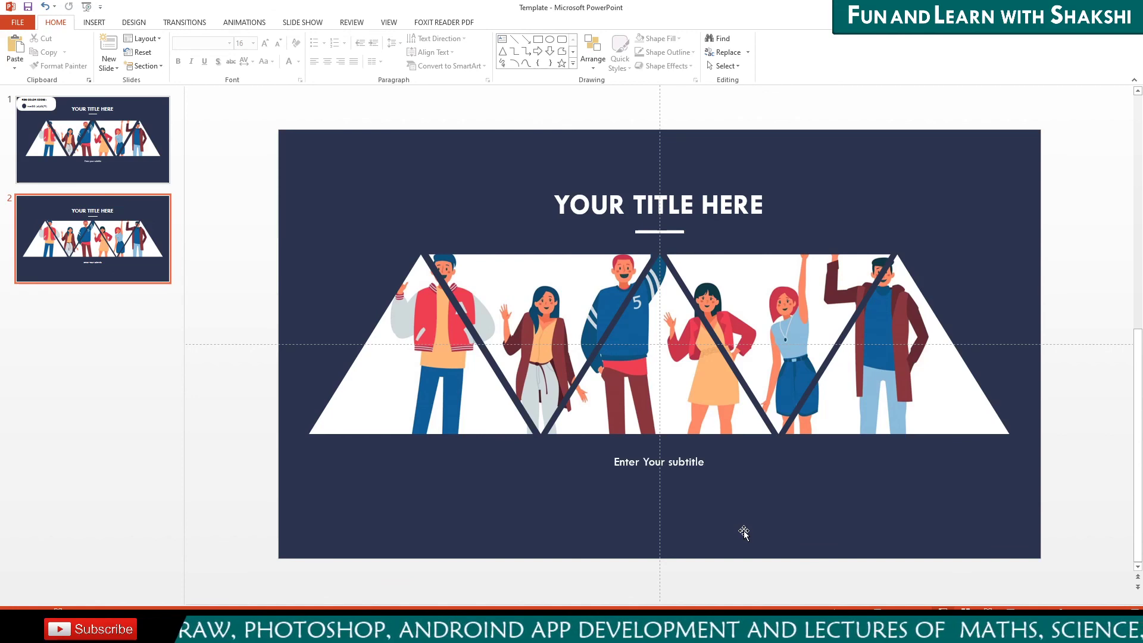
pyautogui.hotkey('ctrl', 'm')
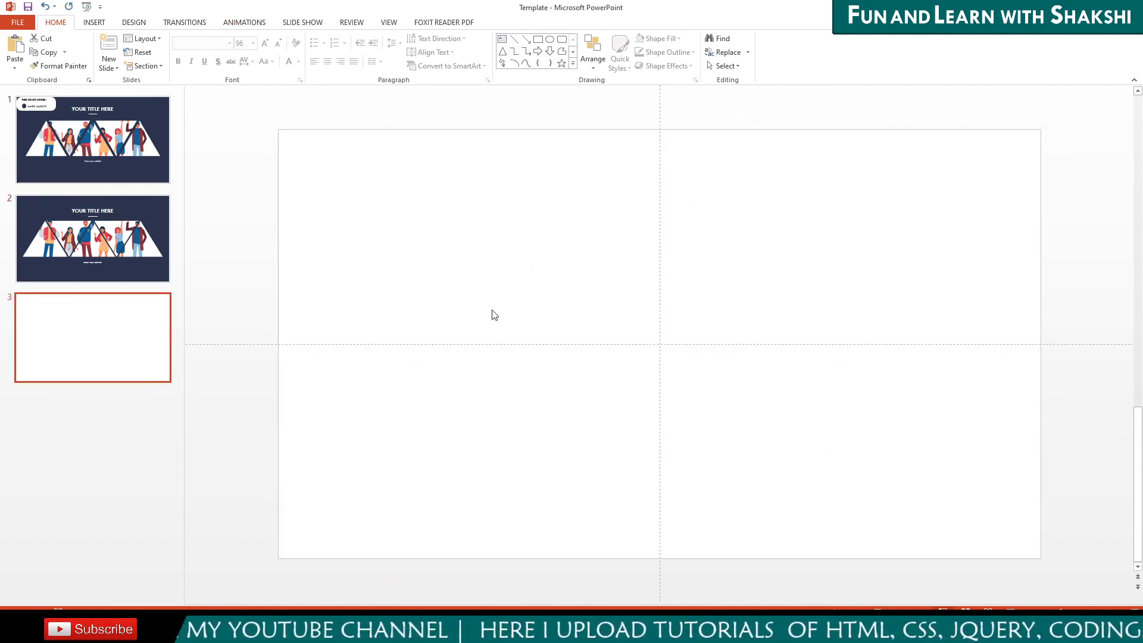
# Paste the contact number into a new text box and remove the extra blank line.
pyautogui.click(500, 40)
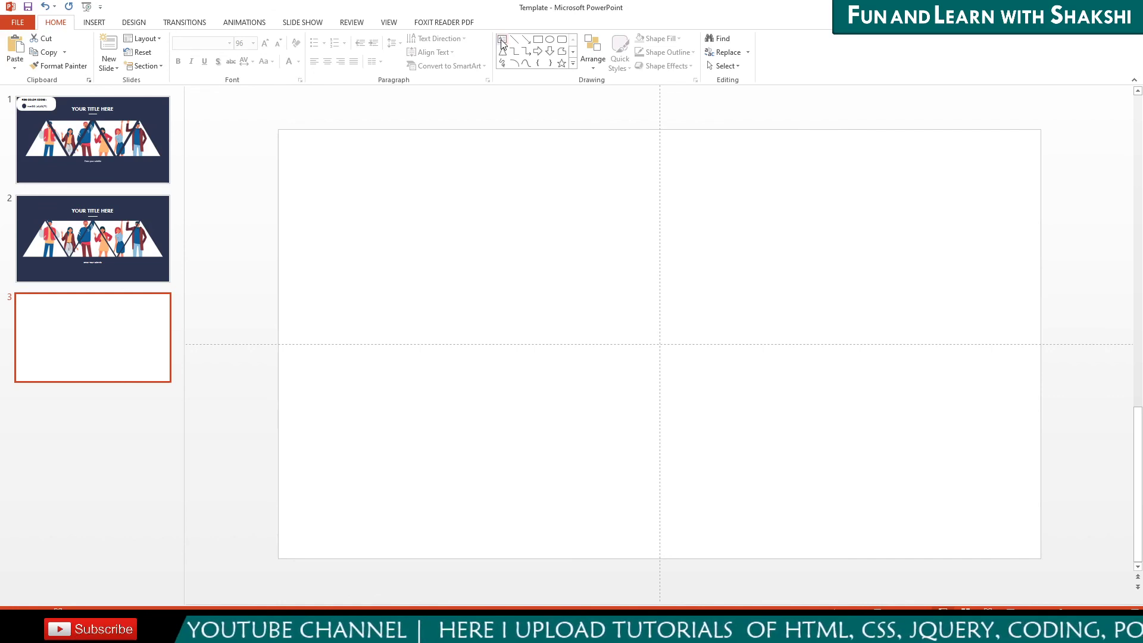
pyautogui.click(522, 301)
pyautogui.hotkey('ctrl', 'v')
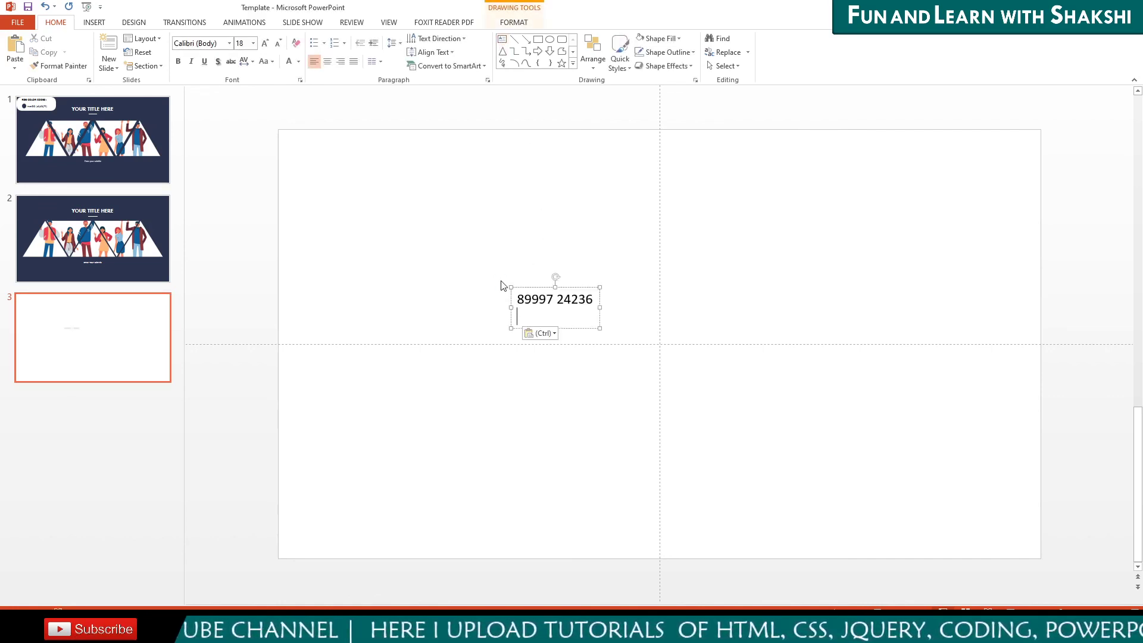
pyautogui.press('BackSpace')
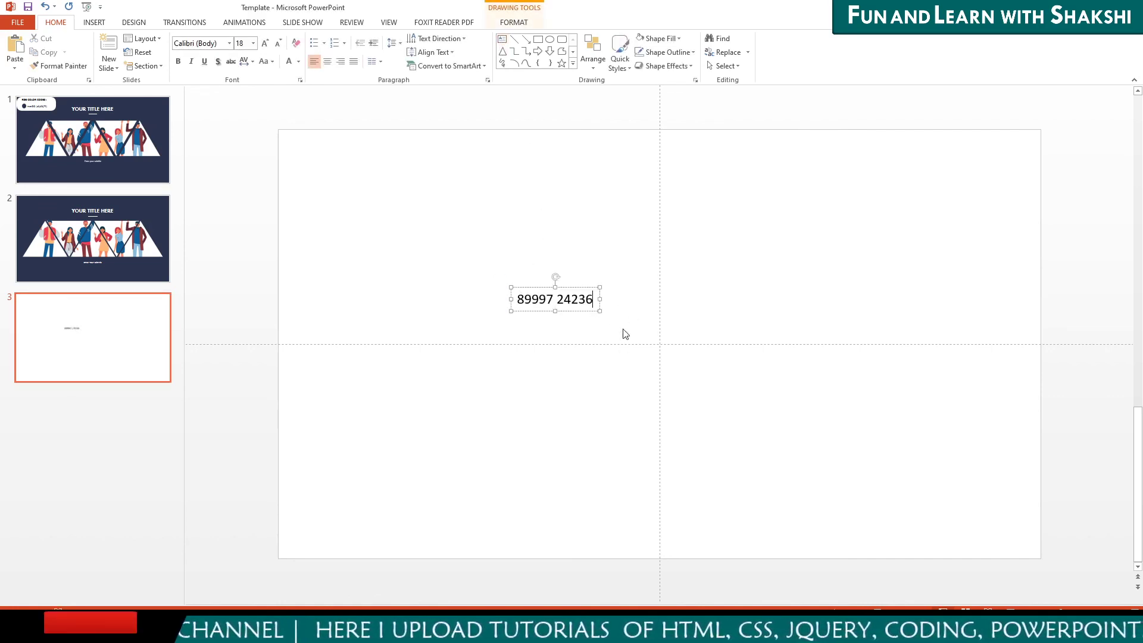
# Enlarge the number by five font-size steps and centre it on the slide.
pyautogui.click(265, 42)
pyautogui.click(264, 43)
pyautogui.click(265, 43)
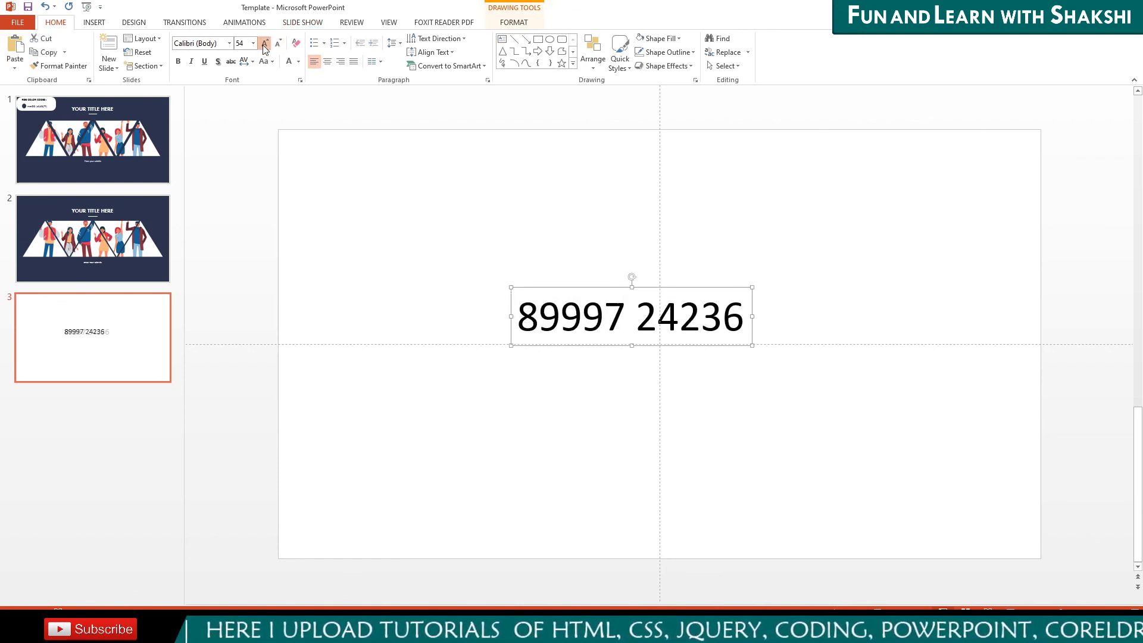
pyautogui.click(265, 43)
pyautogui.click(264, 43)
pyautogui.click(514, 22)
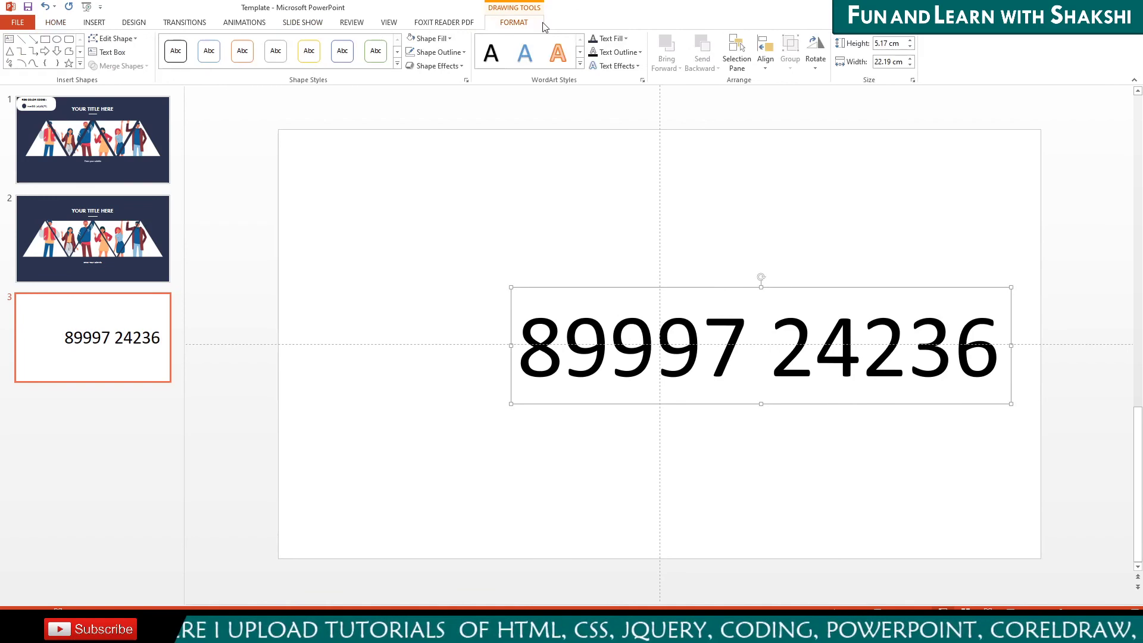
pyautogui.click(766, 53)
pyautogui.click(264, 43)
pyautogui.click(789, 141)
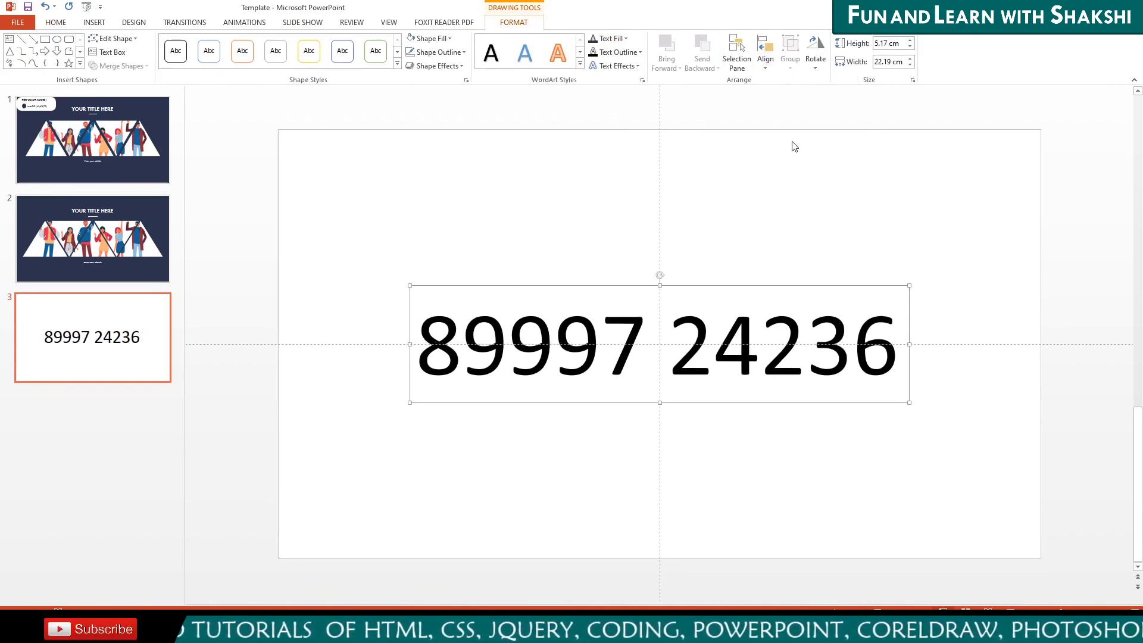